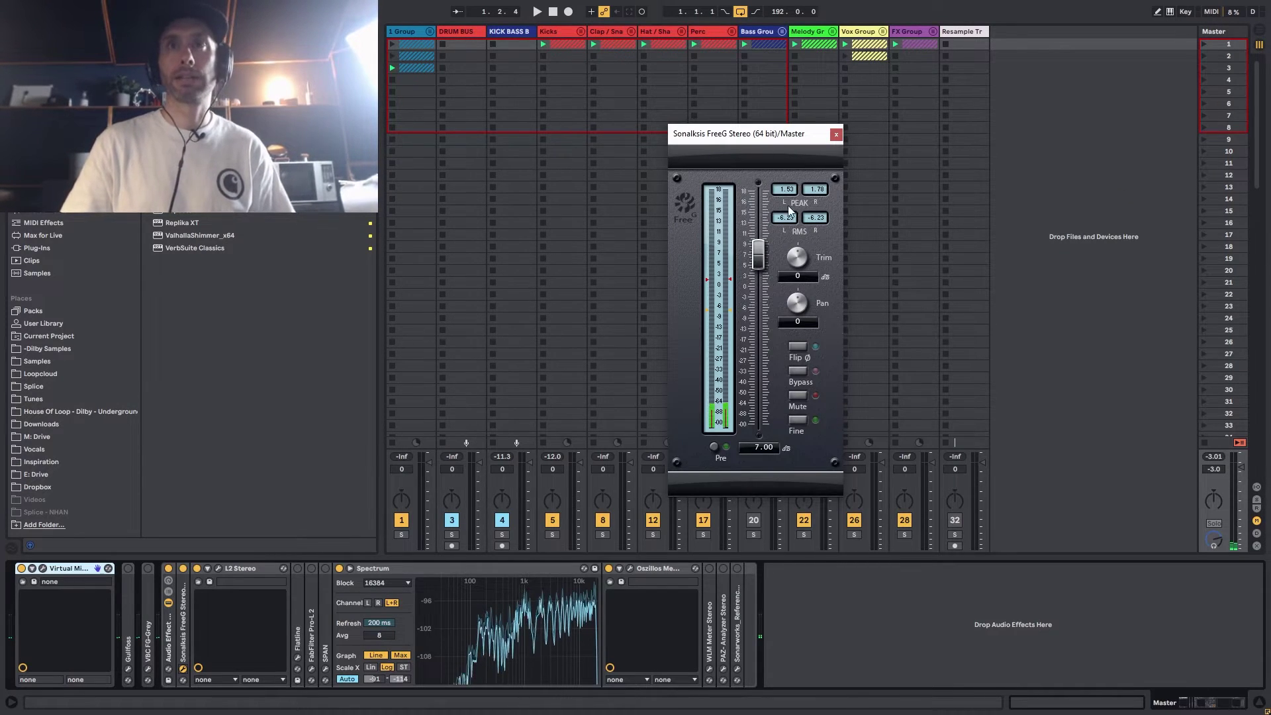
Step: Play the kick, reset the FreeG peak readout, and compare the master peak level again with the clap playing
{"action": "key", "text": "space"}
{"action": "left_click", "coordinate": [786, 188]}
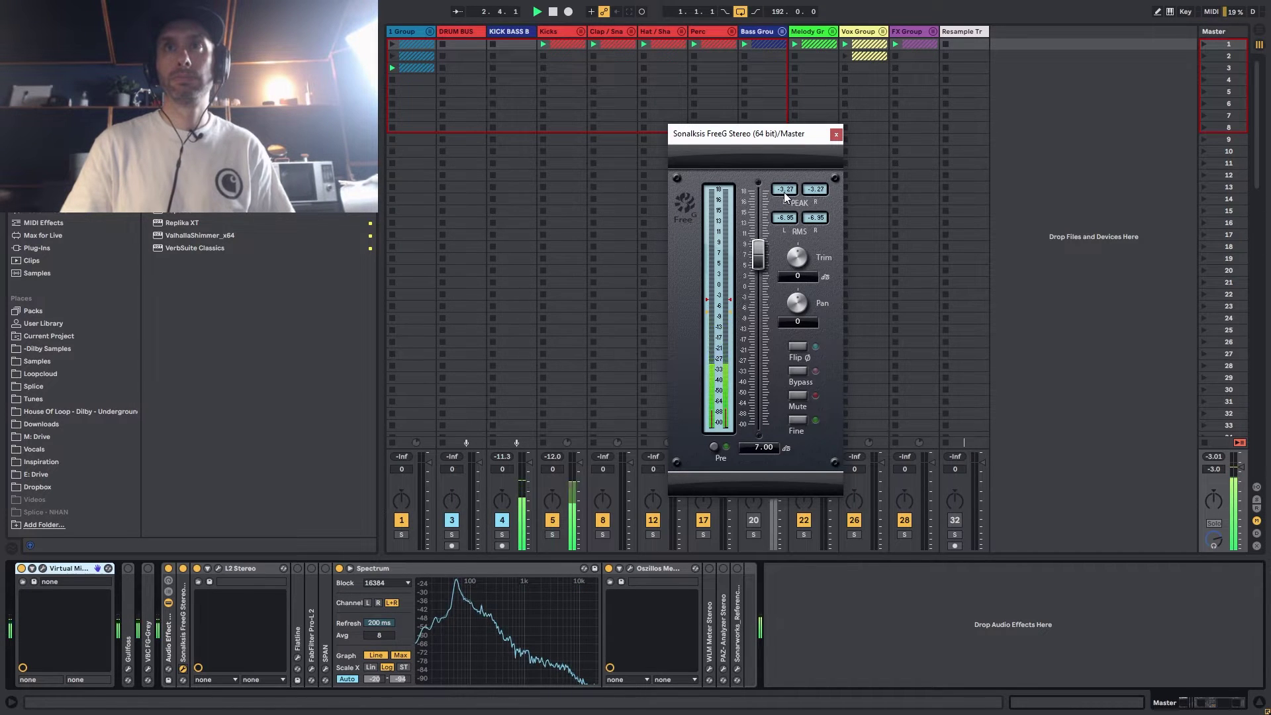
{"action": "key", "text": "space"}
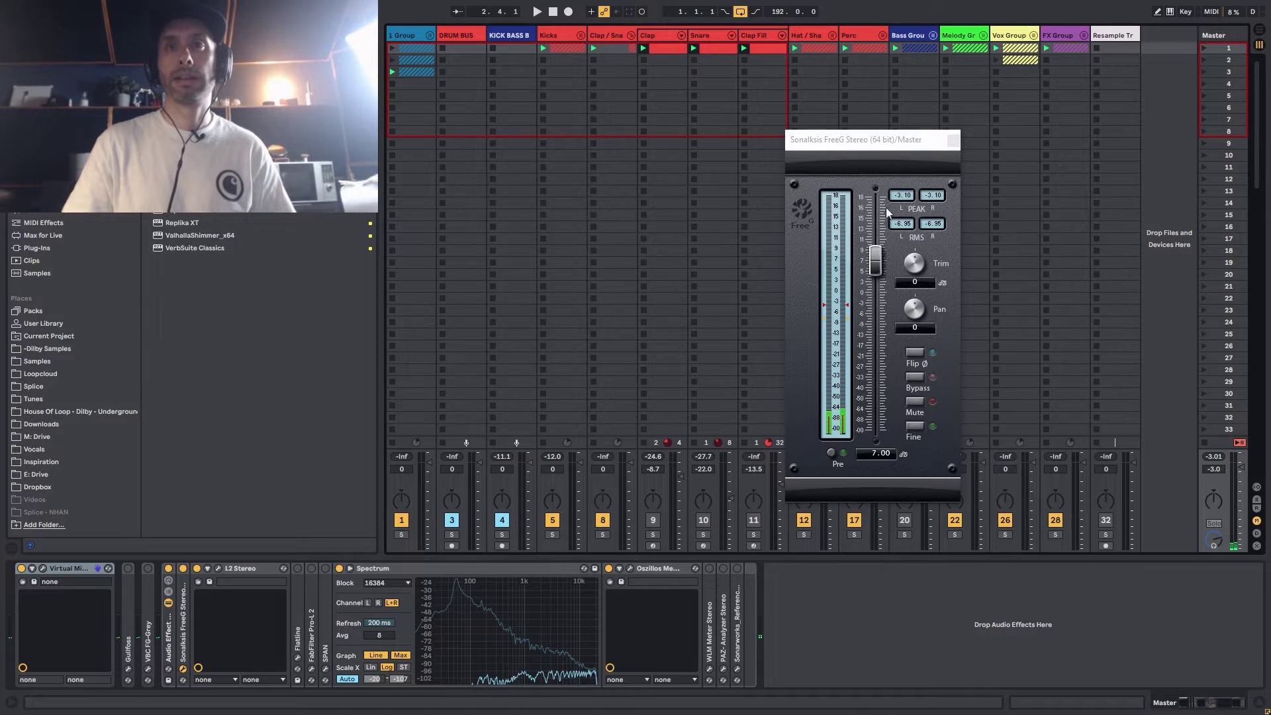
{"action": "key", "text": "space"}
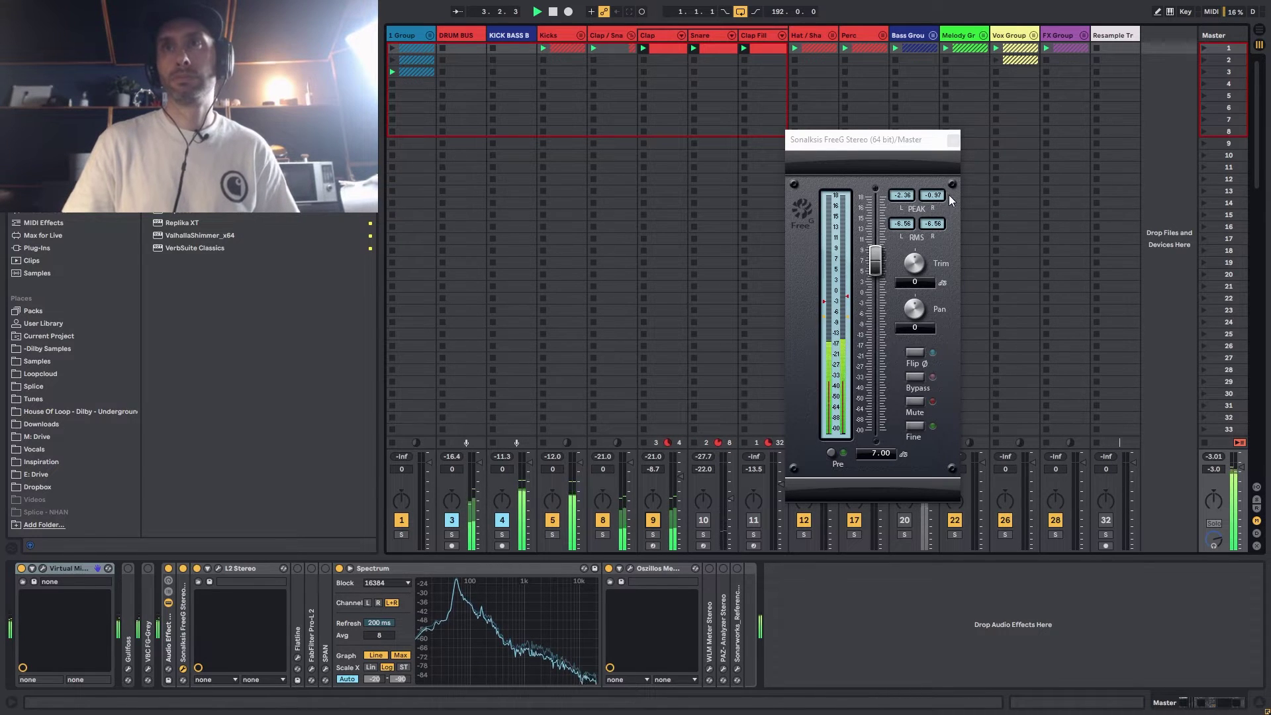
{"action": "key", "text": "space"}
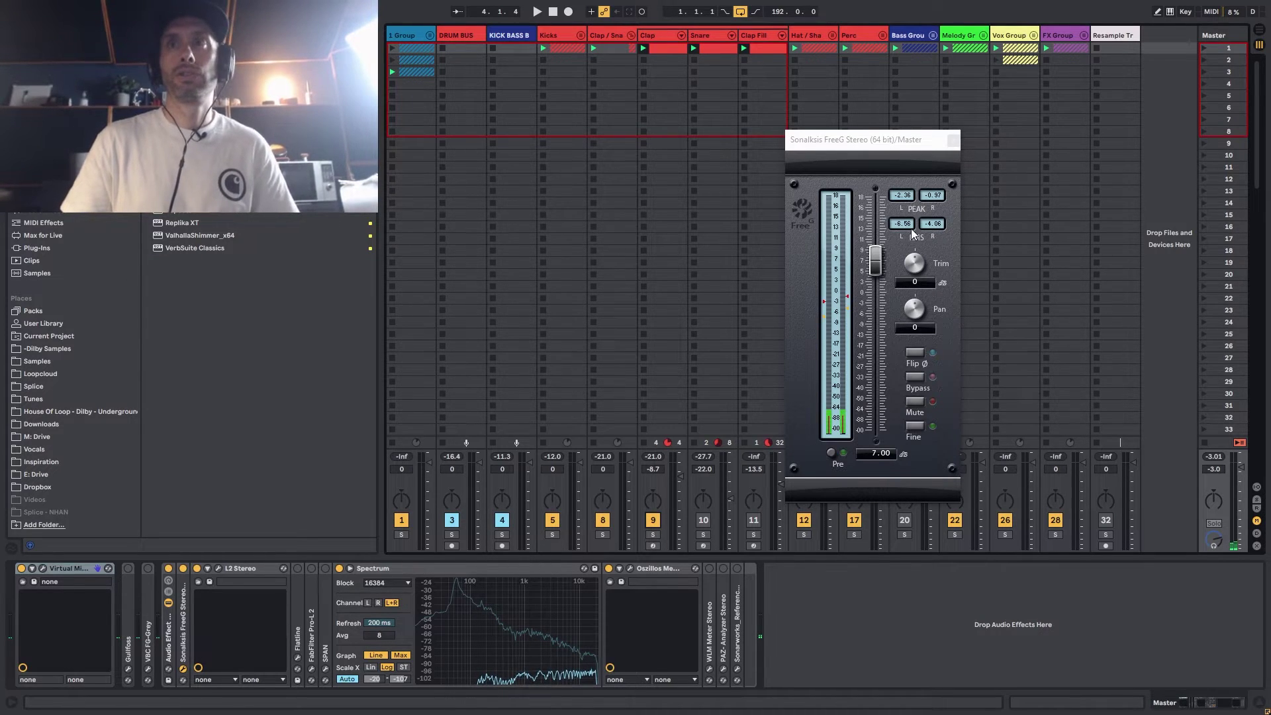
Step: Lower the Clap track's volume in small stages to -12.6 dB during playback, resetting the FreeG peak readout after each change
{"action": "left_click", "coordinate": [656, 470]}
{"action": "key", "text": "Down"}
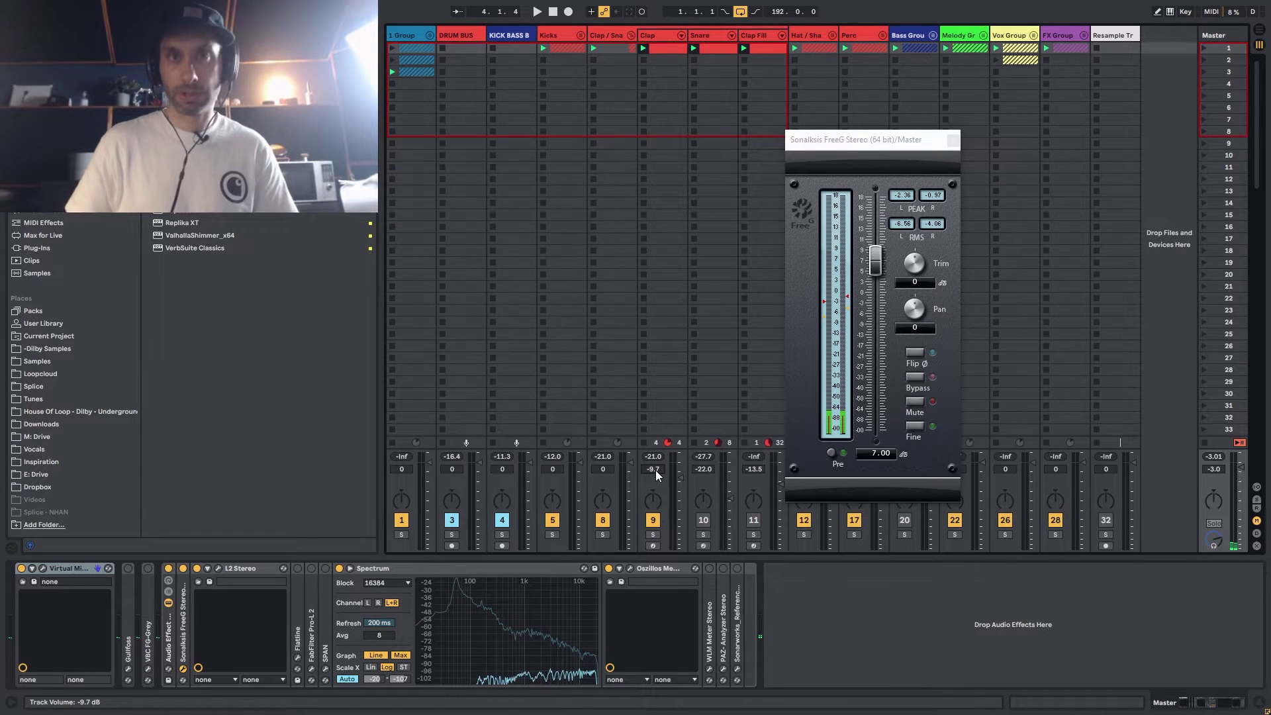
{"action": "key", "text": "space"}
{"action": "left_click", "coordinate": [935, 196]}
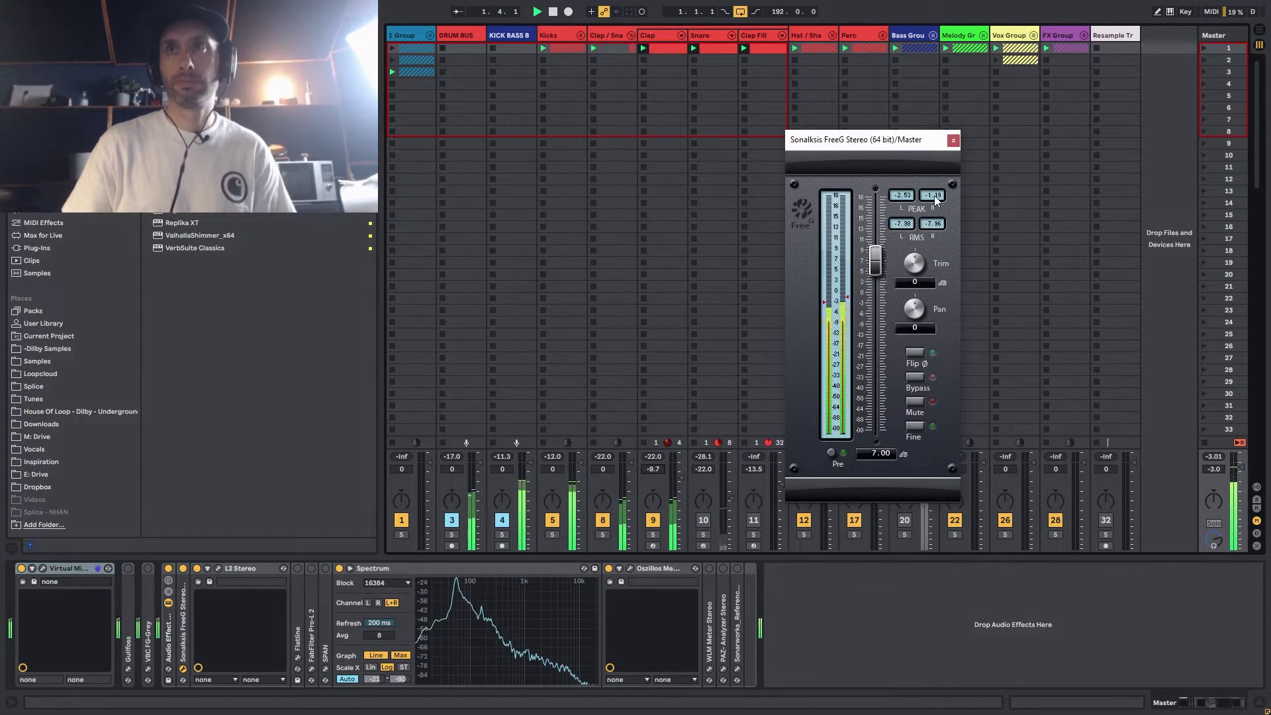
{"action": "left_click", "coordinate": [655, 470]}
{"action": "key", "text": "Down"}
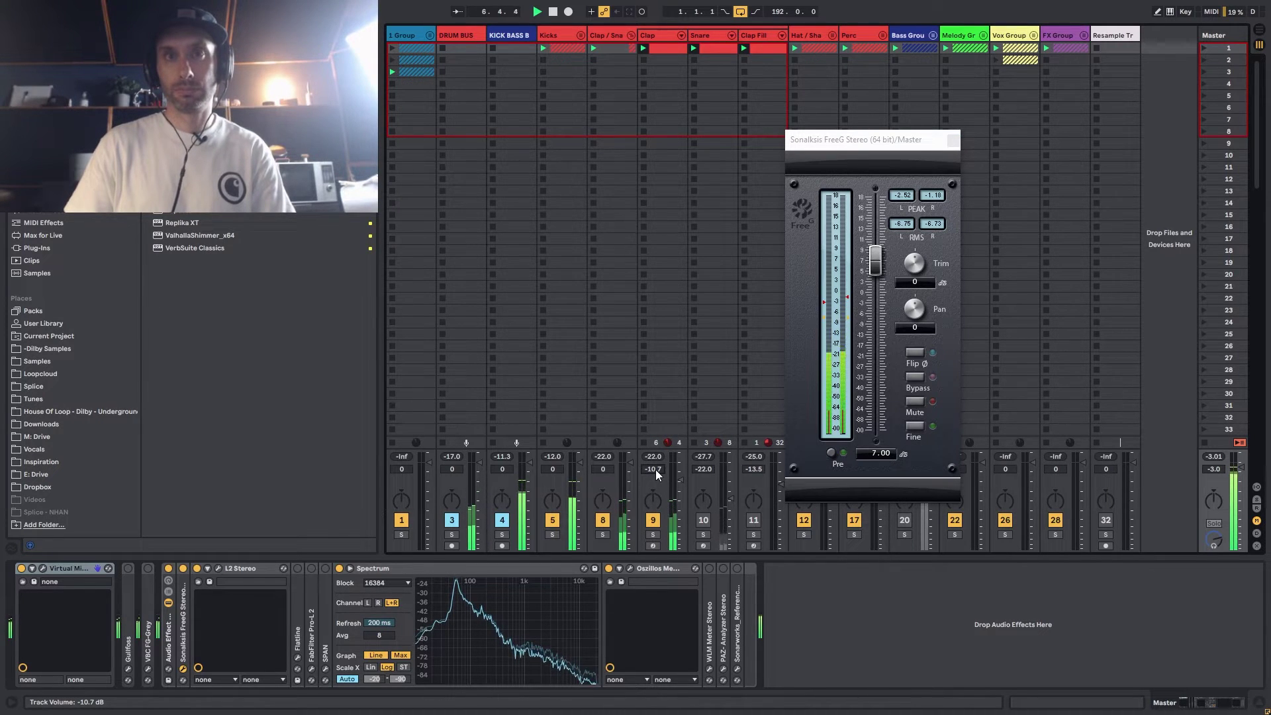
{"action": "left_click", "coordinate": [933, 197]}
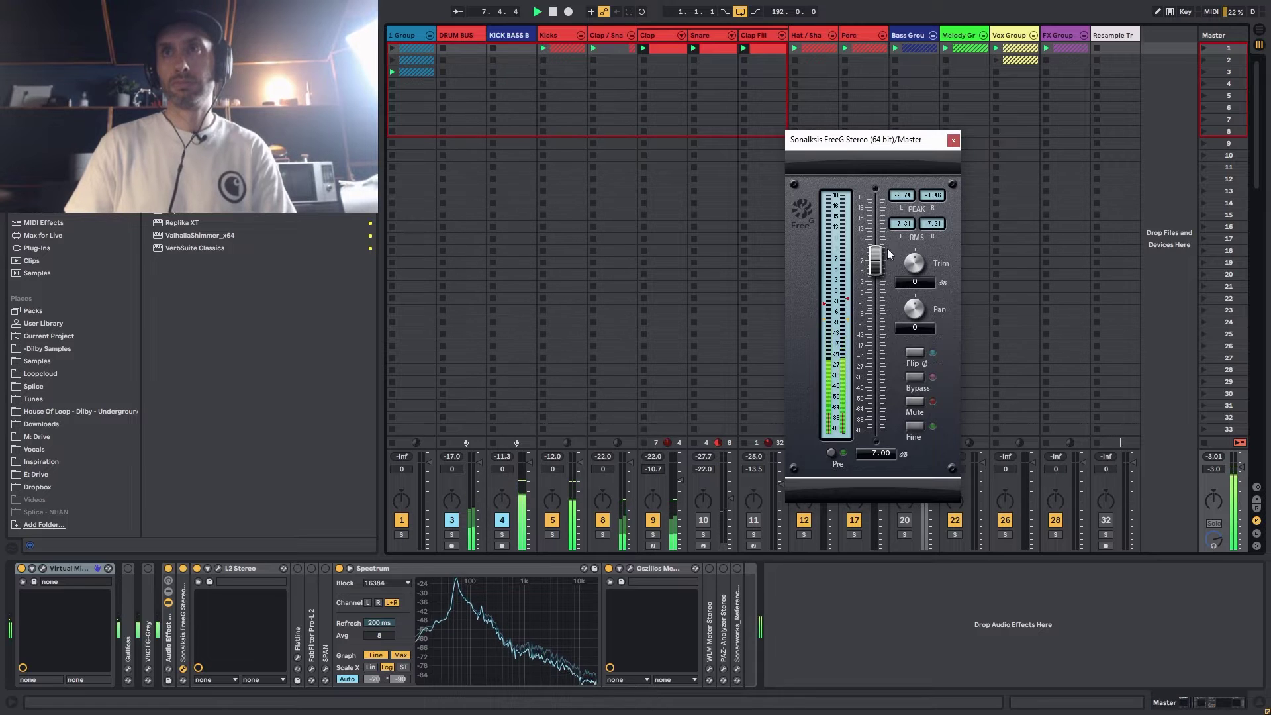
{"action": "left_click", "coordinate": [655, 469]}
{"action": "key", "text": "Down"}
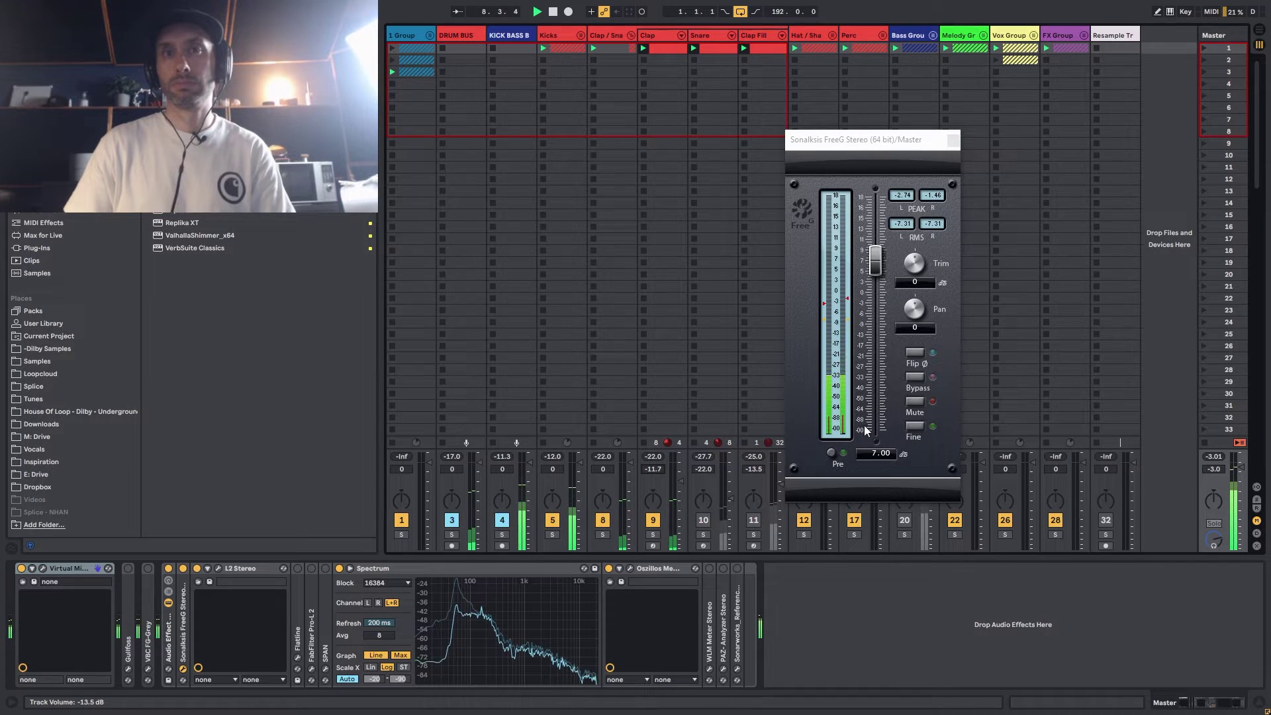
{"action": "left_click", "coordinate": [913, 199]}
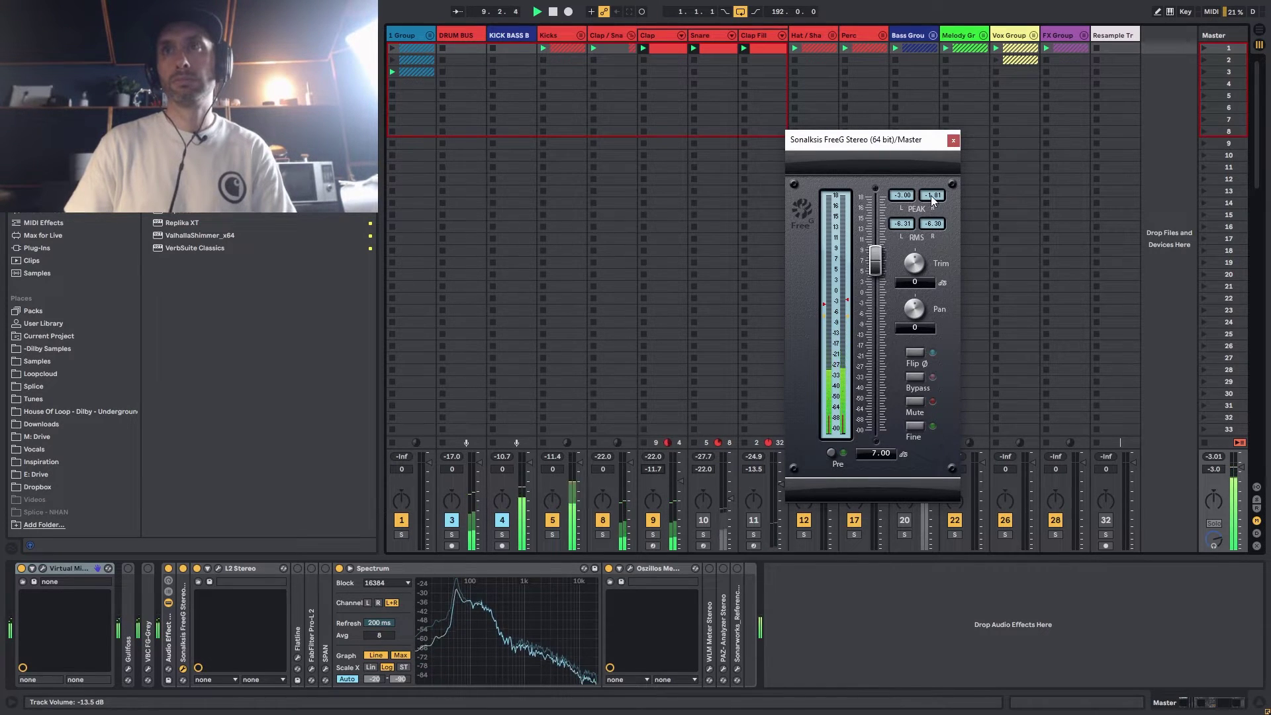
{"action": "left_click", "coordinate": [655, 470]}
{"action": "key", "text": "Down"}
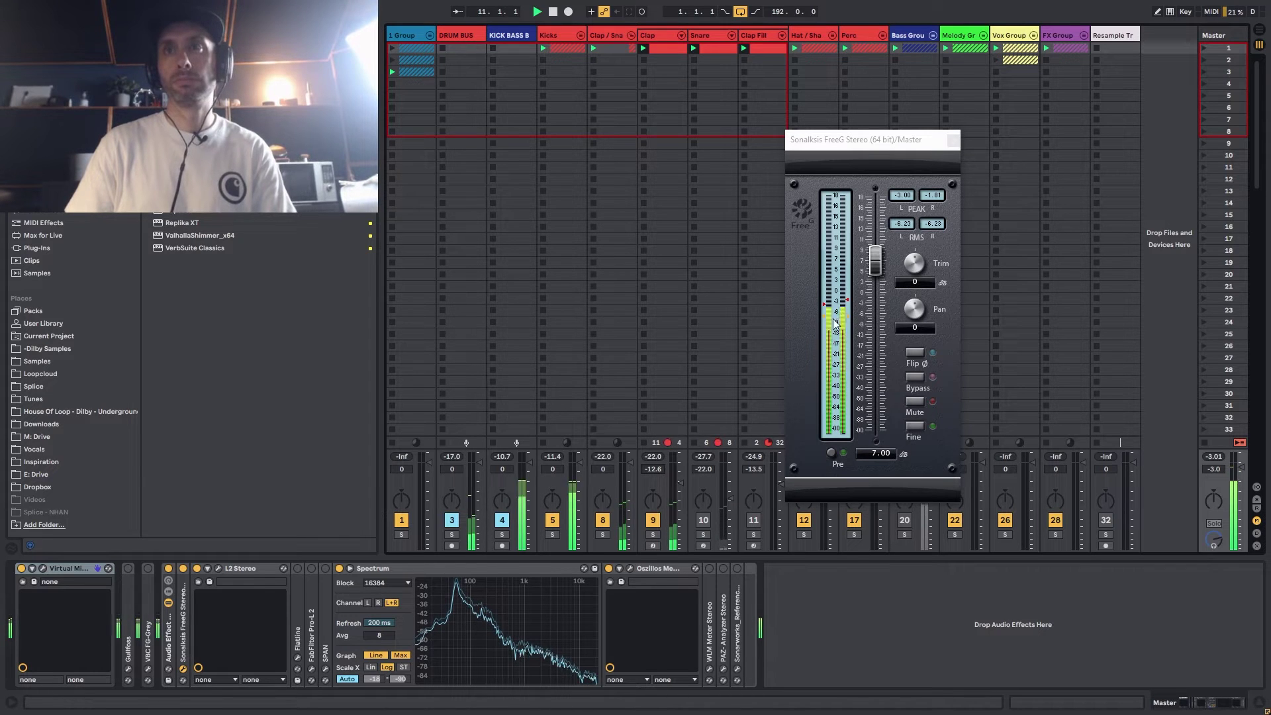
{"action": "left_click", "coordinate": [917, 197]}
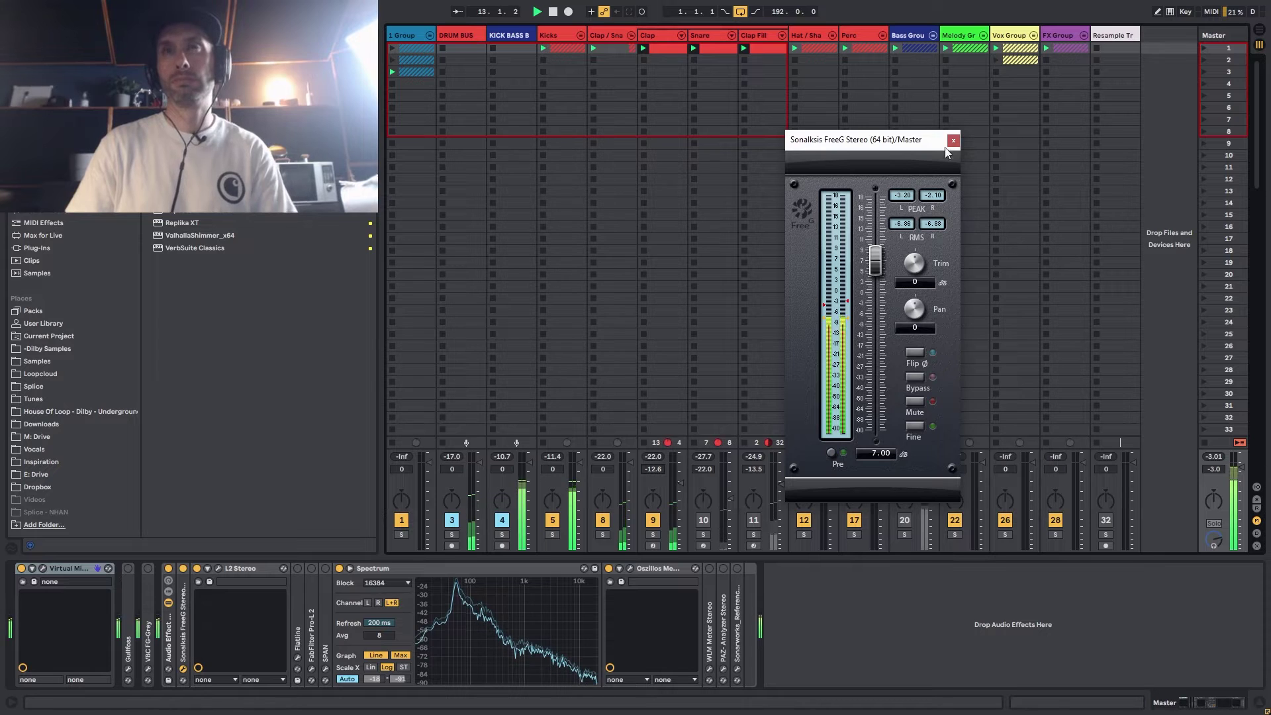
{"action": "key", "text": "space"}
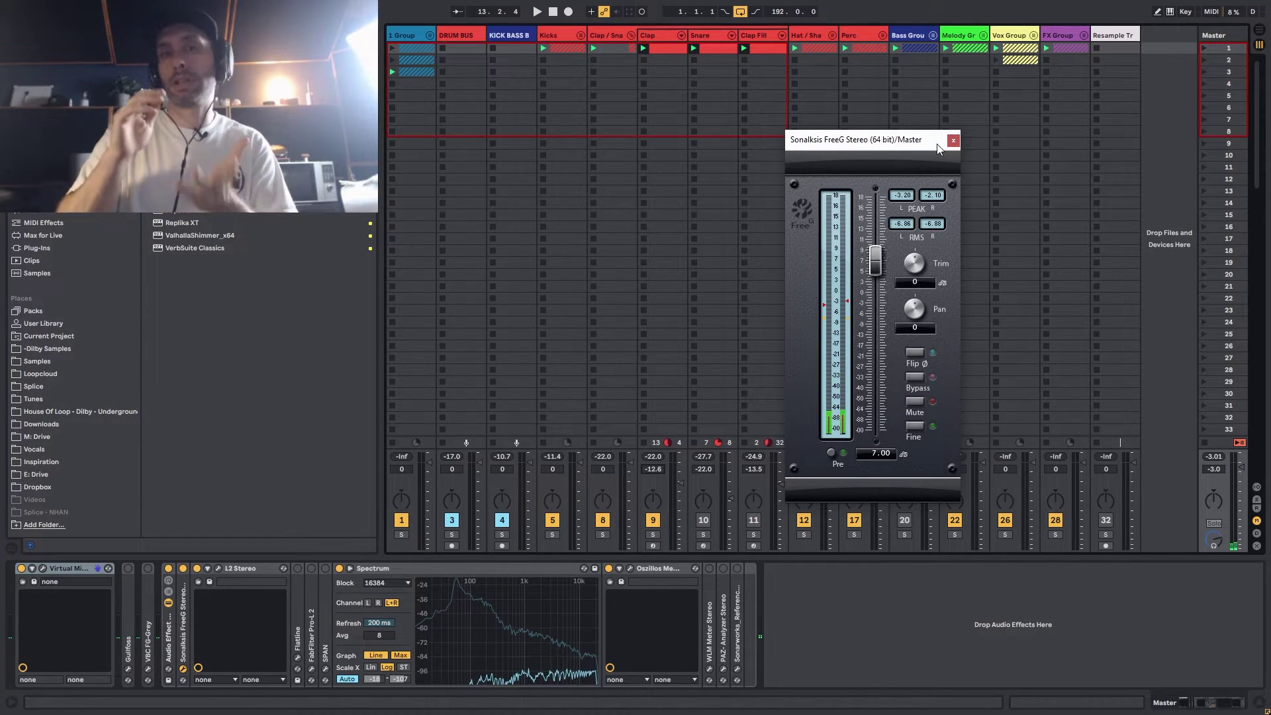
{"action": "left_click", "coordinate": [953, 140]}
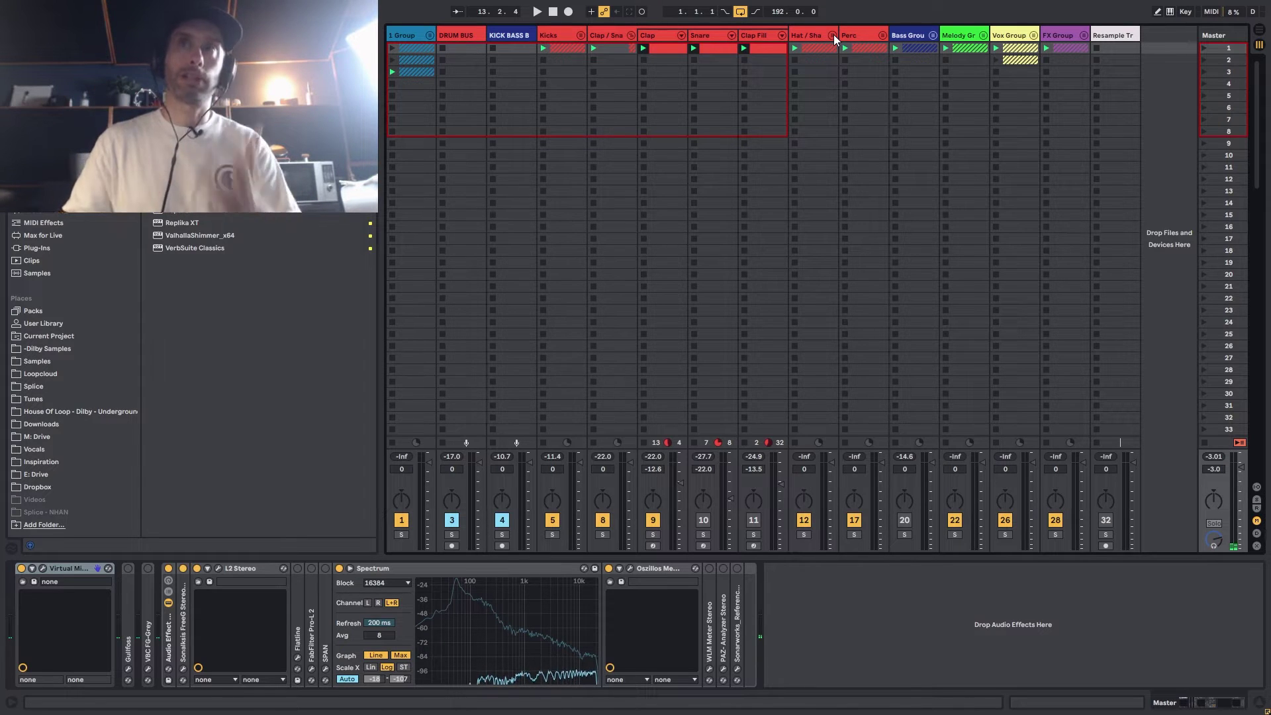
Step: Unfold the Hat / Shaker group and play its Open Hat track soloed with the master's FreeG meter open
{"action": "left_click", "coordinate": [832, 35]}
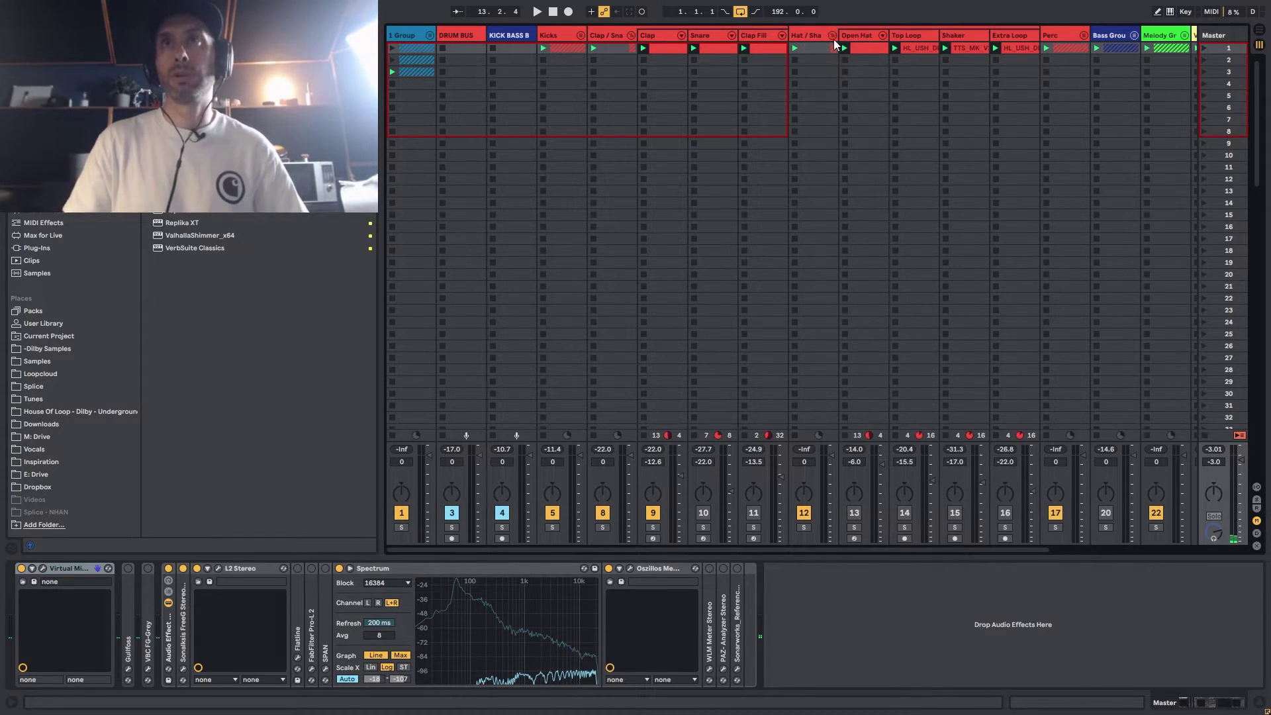
{"action": "left_click", "coordinate": [854, 528]}
{"action": "key", "text": "space"}
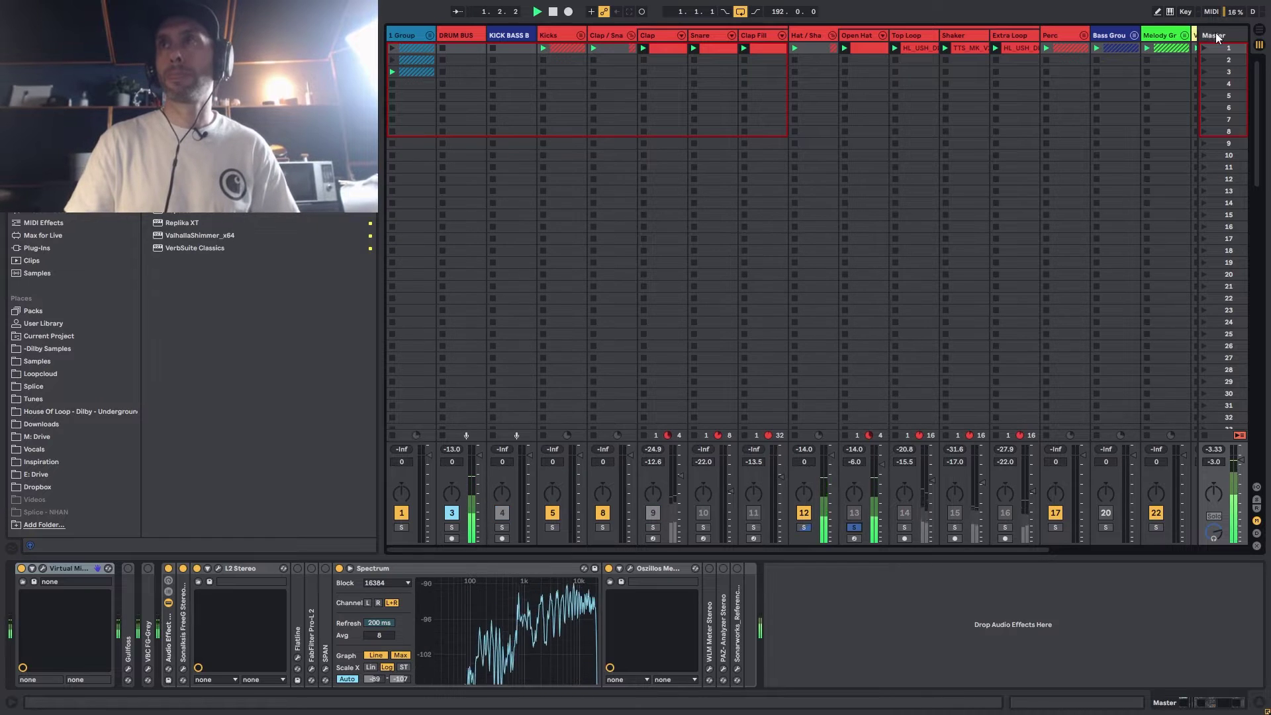
{"action": "left_click", "coordinate": [183, 668]}
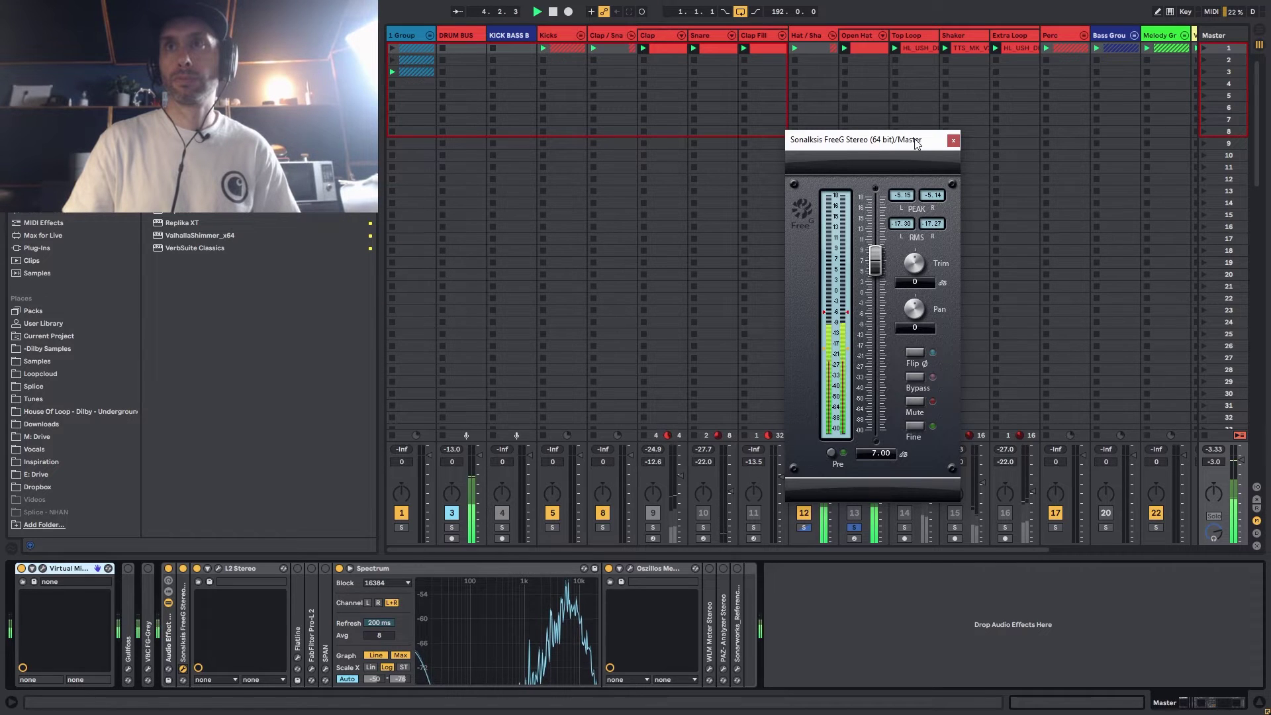
{"action": "left_click_drag", "start_coordinate": [907, 140], "coordinate": [960, 146]}
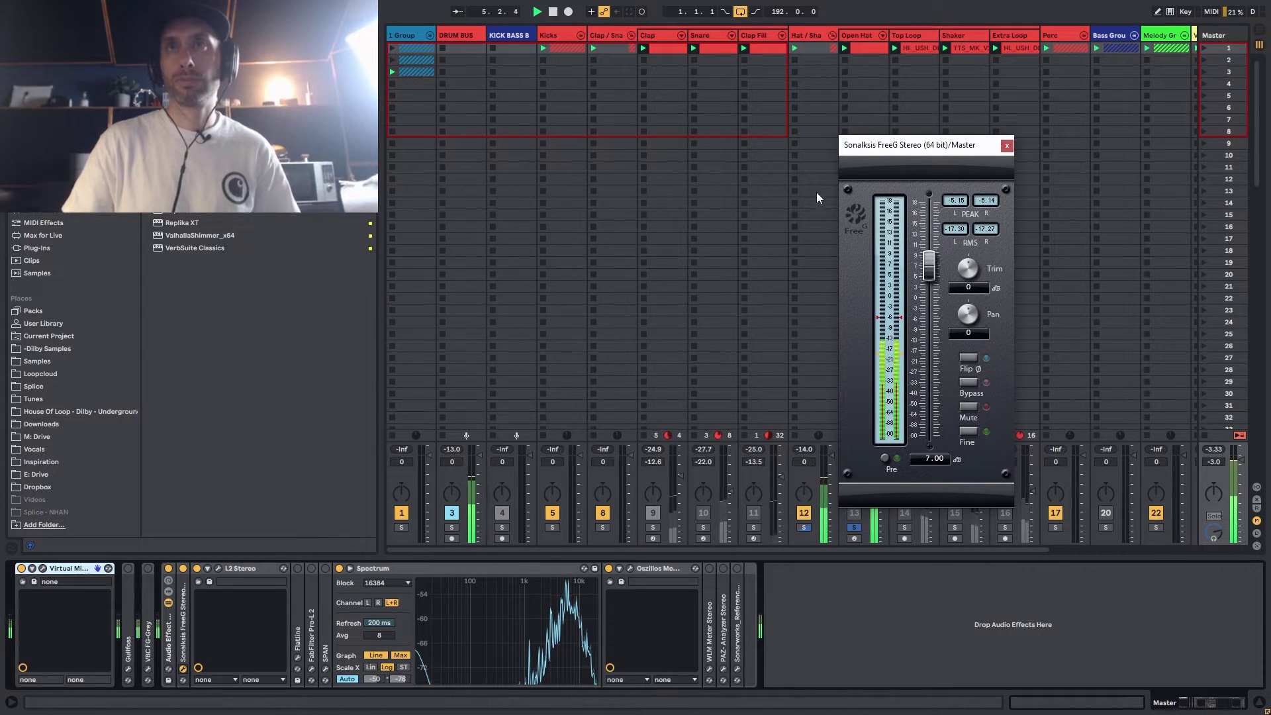
{"action": "left_click_drag", "start_coordinate": [881, 149], "coordinate": [667, 156]}
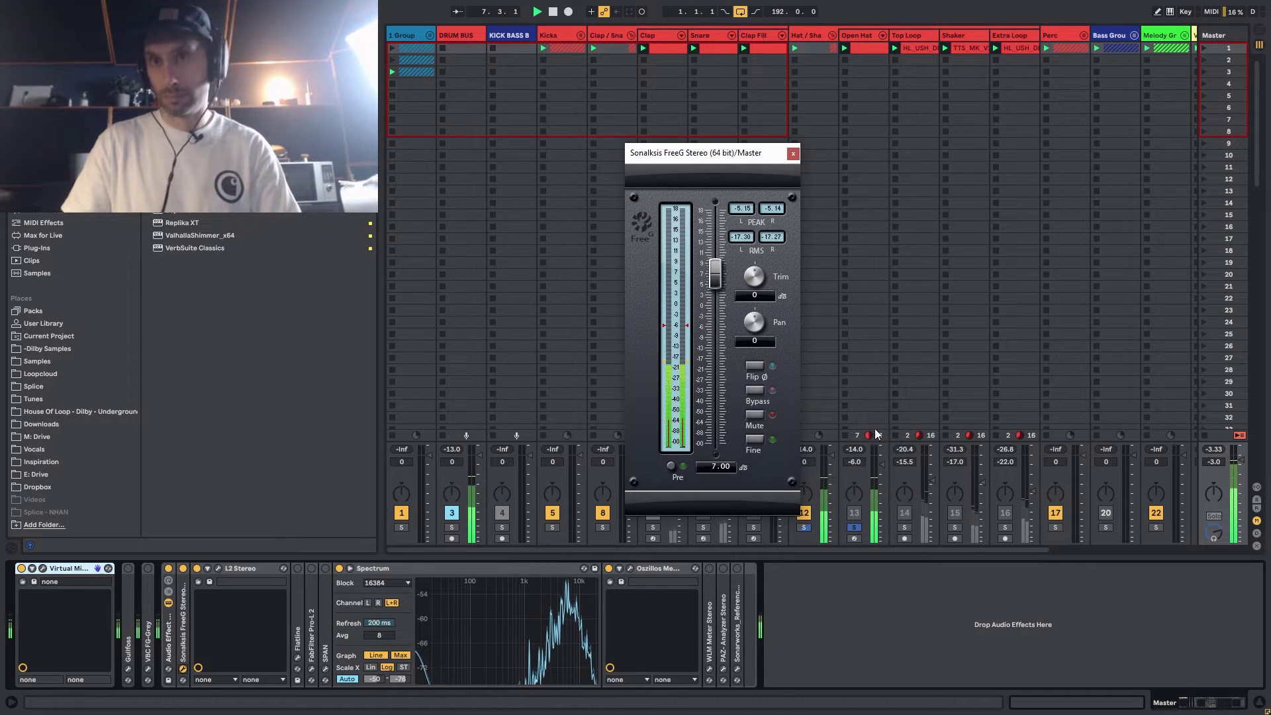
Step: Lower the Open Hat track's volume to -7.0 dB and reset the FreeG peak readout
{"action": "left_click", "coordinate": [857, 459]}
{"action": "key", "text": "Down"}
{"action": "left_click", "coordinate": [773, 209]}
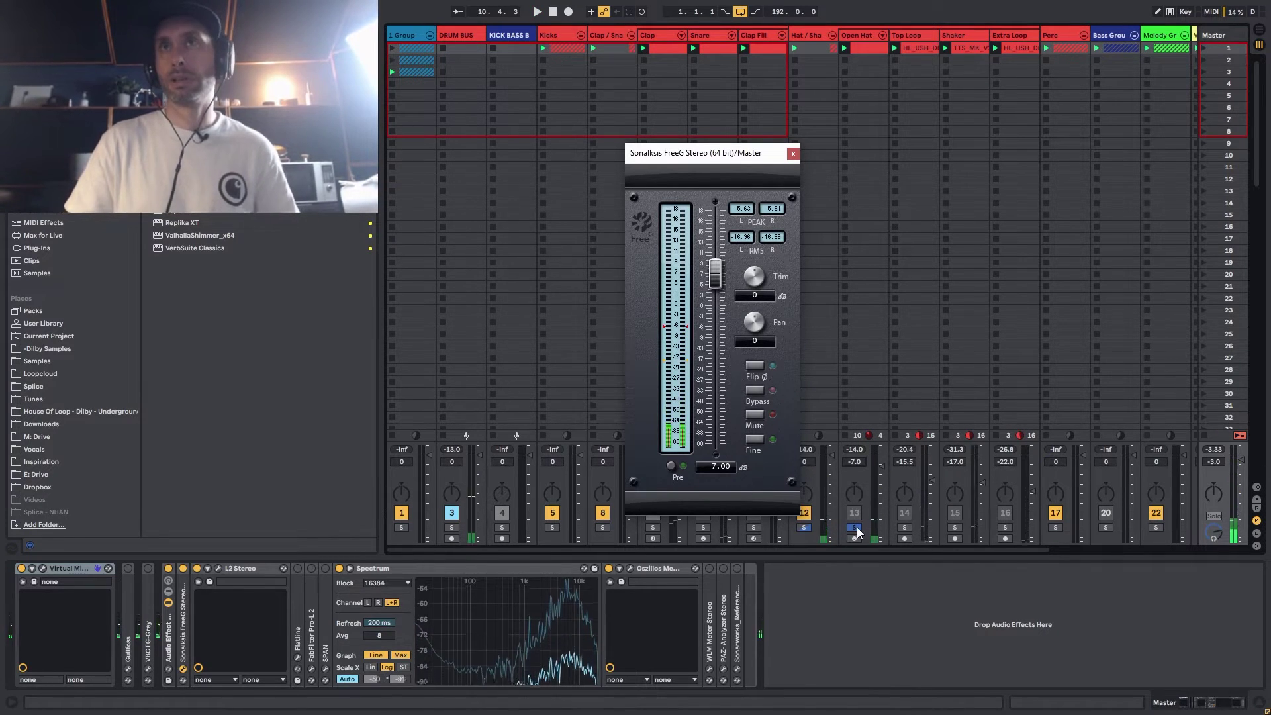
Step: Activate the Bass group and the Open Hat track, unsolo the Open Hat, and play them with the drums
{"action": "left_click", "coordinate": [1106, 513]}
{"action": "key", "text": "space"}
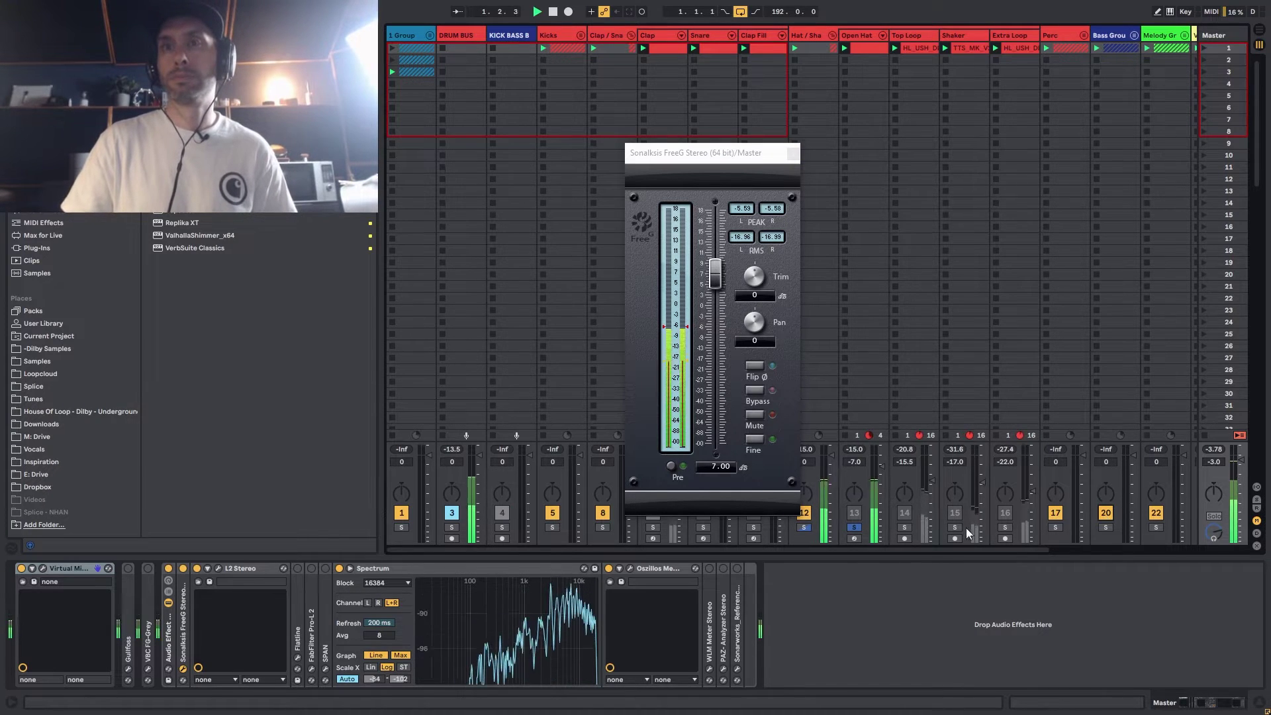
{"action": "left_click", "coordinate": [854, 526]}
{"action": "left_click", "coordinate": [854, 513]}
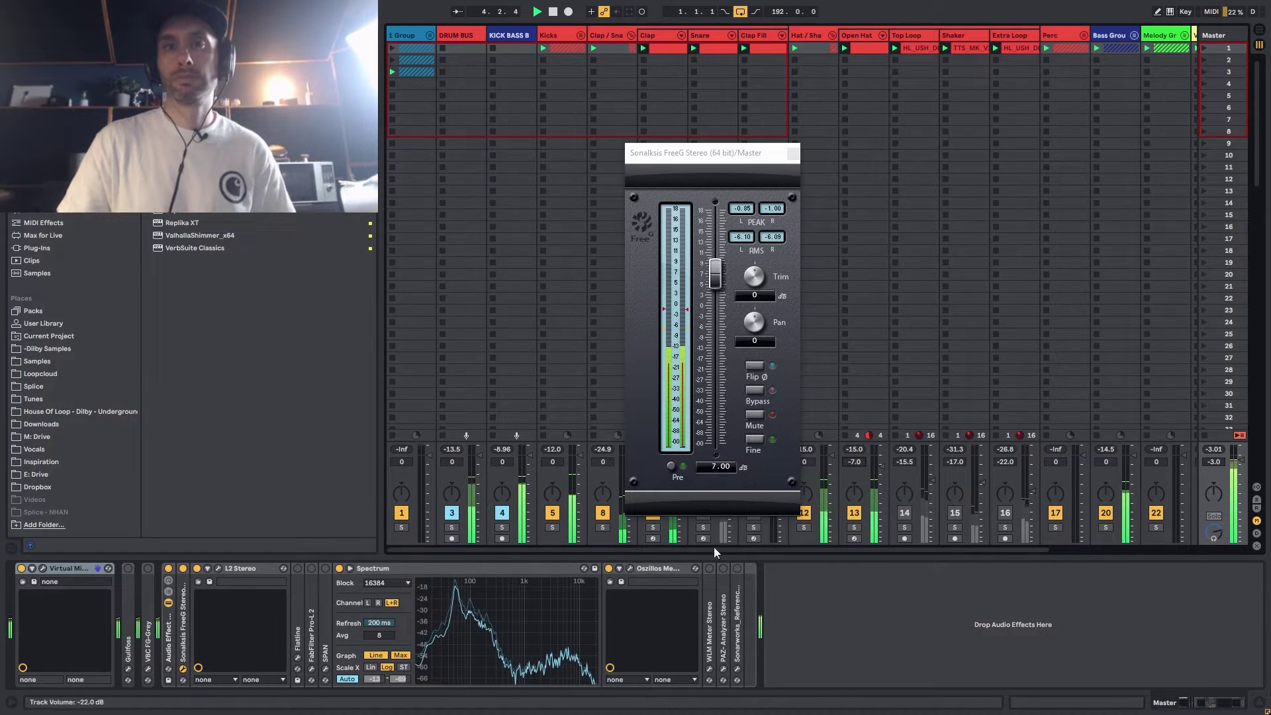
{"action": "left_click", "coordinate": [631, 568]}
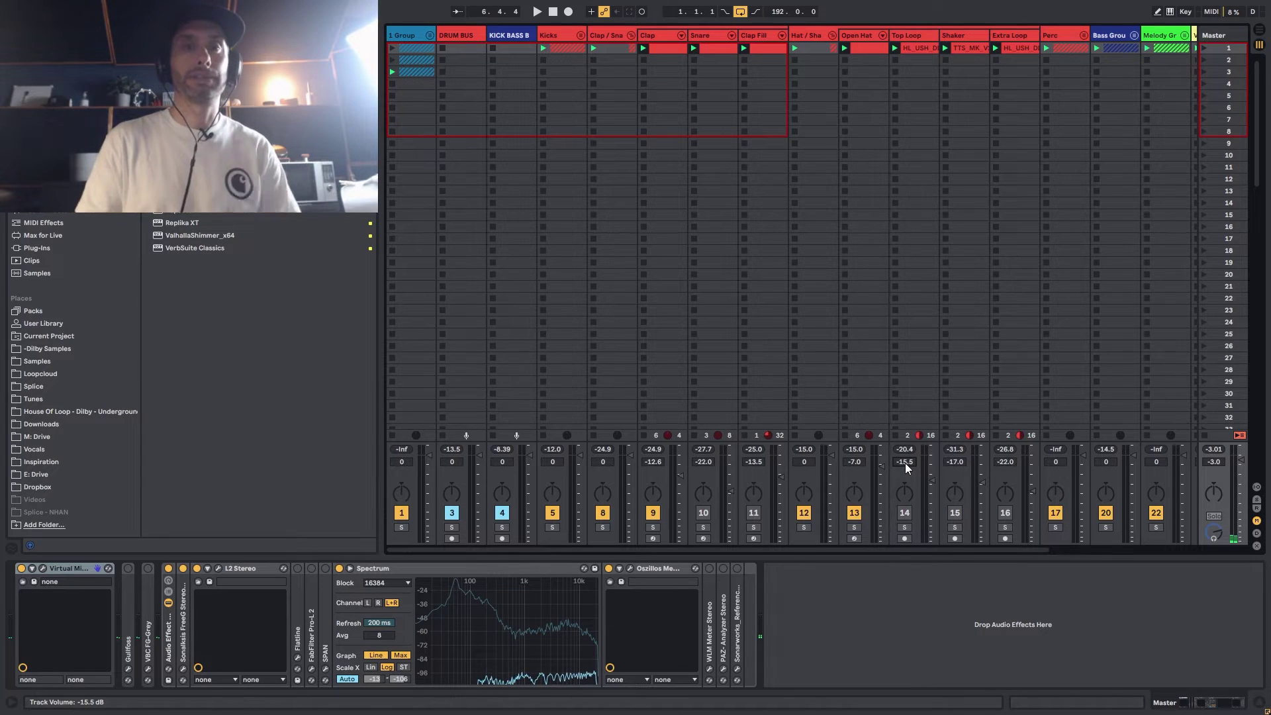
Step: Activate the Top Loop track and set its volume to -30 dB while the mix plays
{"action": "left_click", "coordinate": [904, 513]}
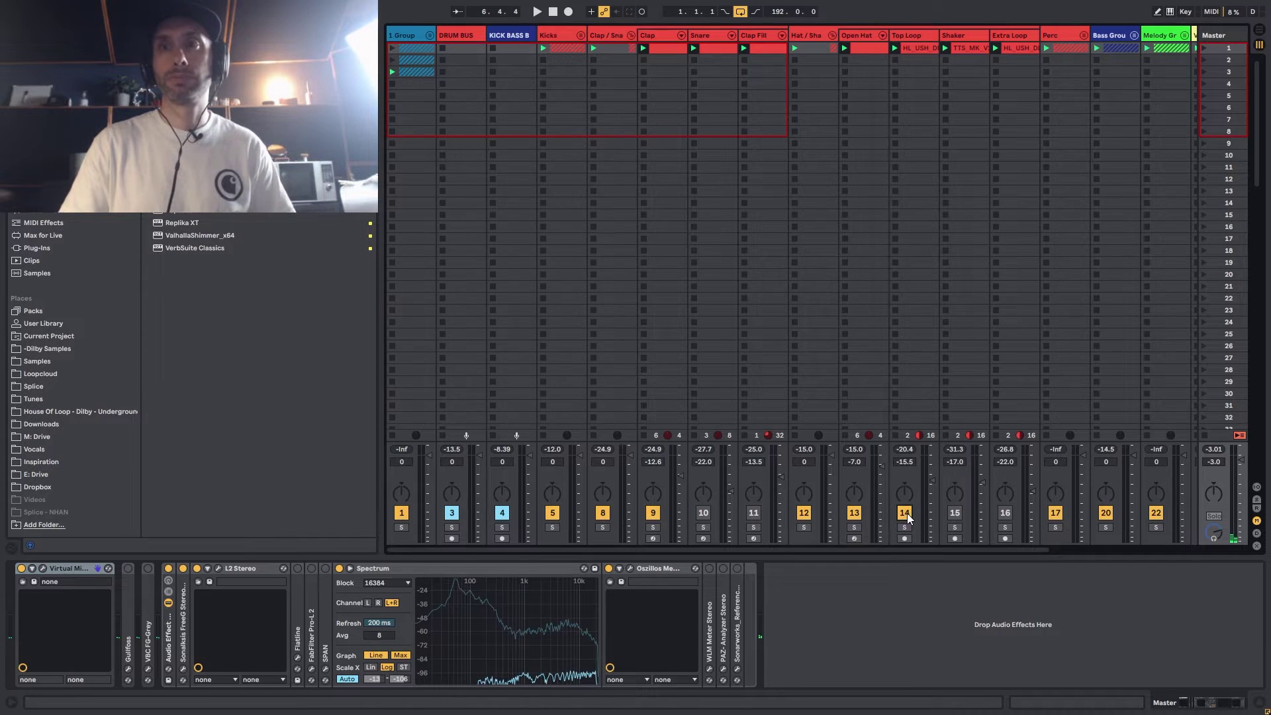
{"action": "key", "text": "space"}
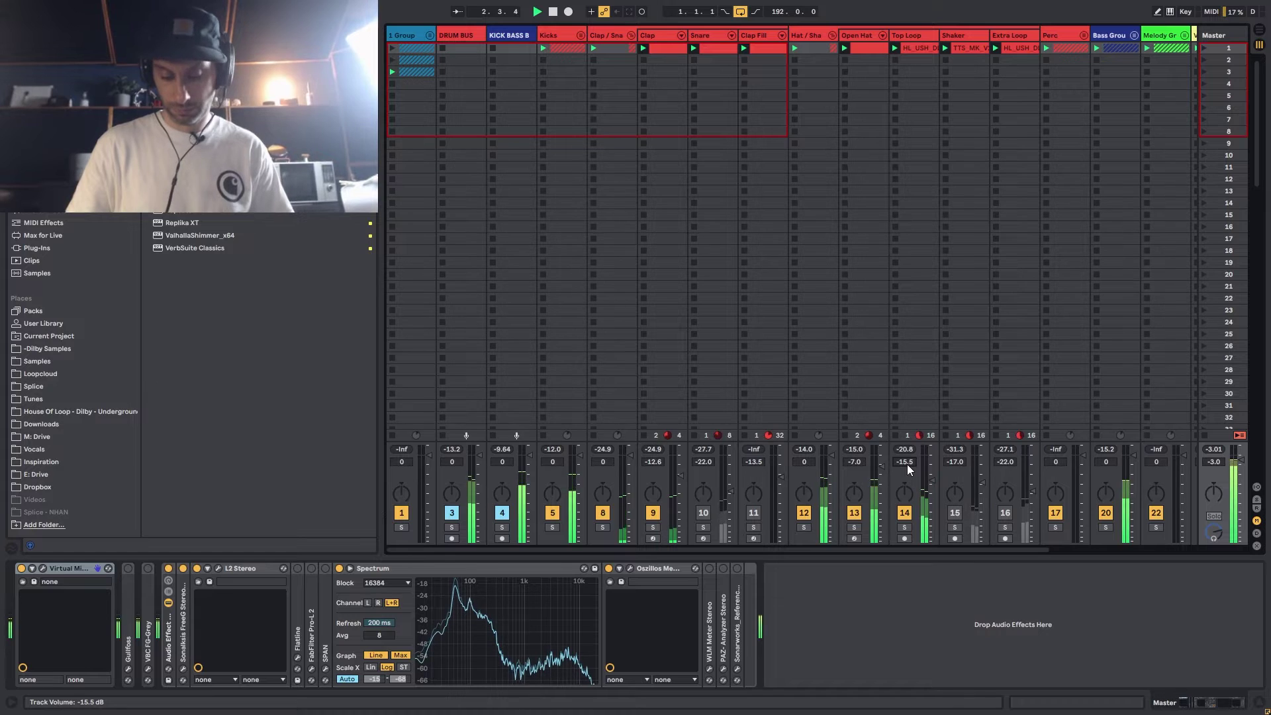
{"action": "type", "text": "-"}
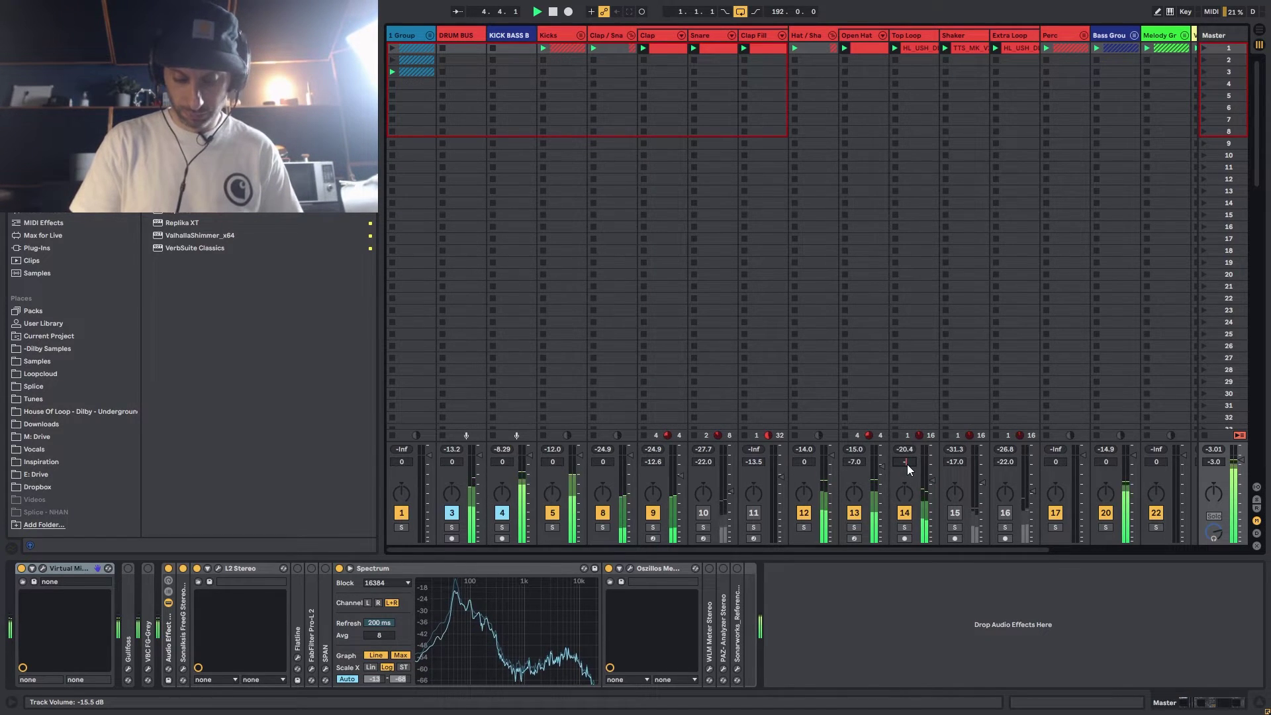
{"action": "type", "text": "30"}
{"action": "key", "text": "Return"}
Step: Raise the Top Loop track's volume gradually by ear to -14.0 dB against the playing mix
{"action": "scroll", "coordinate": [907, 464], "scroll_direction": "up", "scroll_amount": 2}
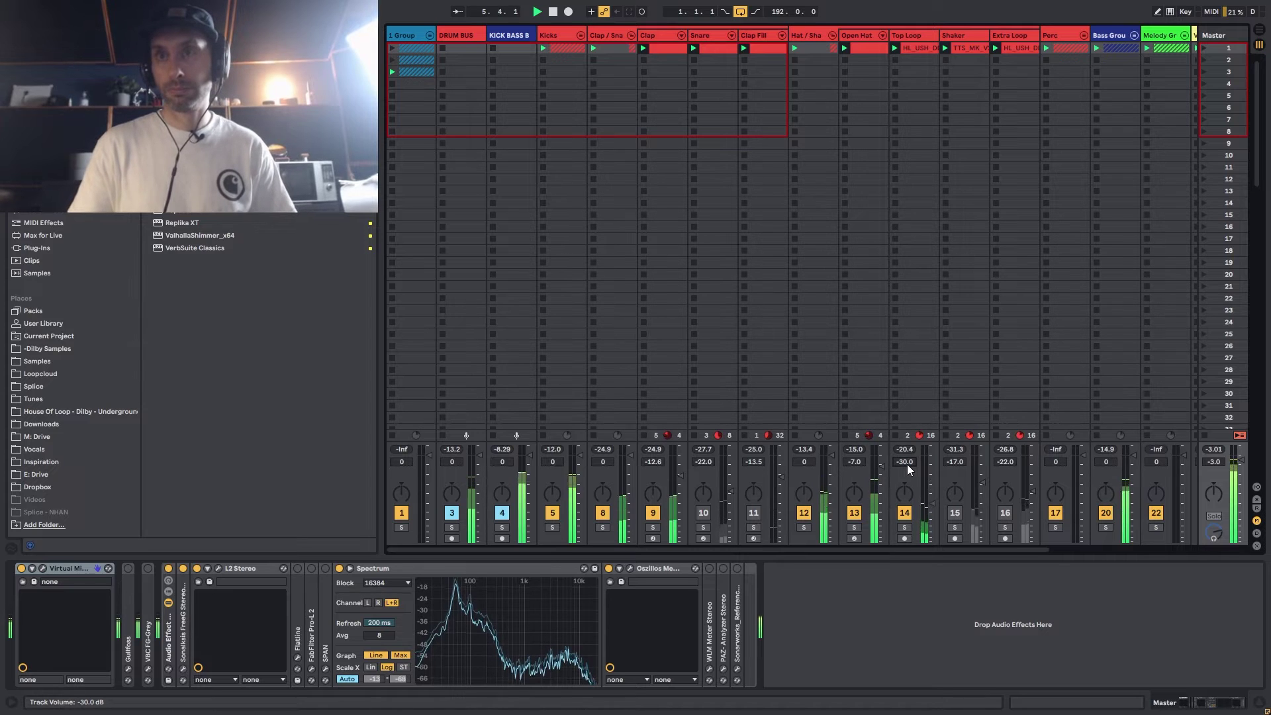
{"action": "scroll", "coordinate": [907, 463], "scroll_direction": "up", "scroll_amount": 8}
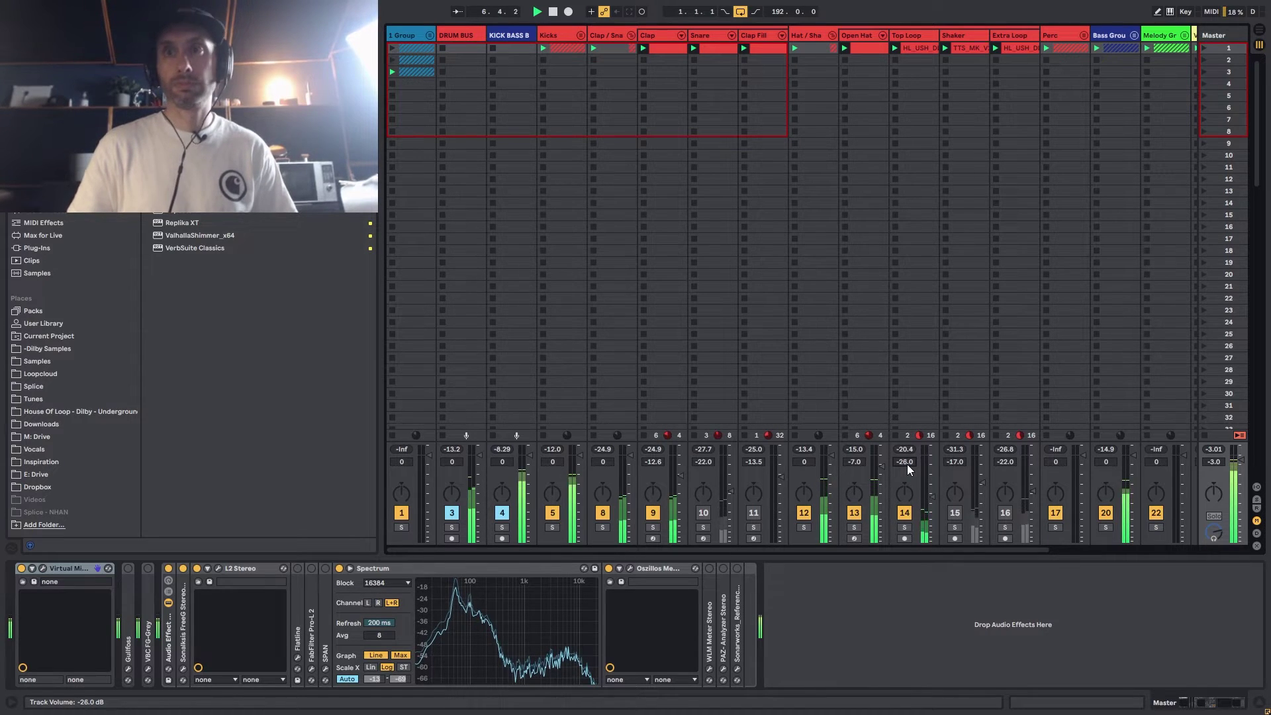
{"action": "scroll", "coordinate": [906, 463], "scroll_direction": "up", "scroll_amount": 6}
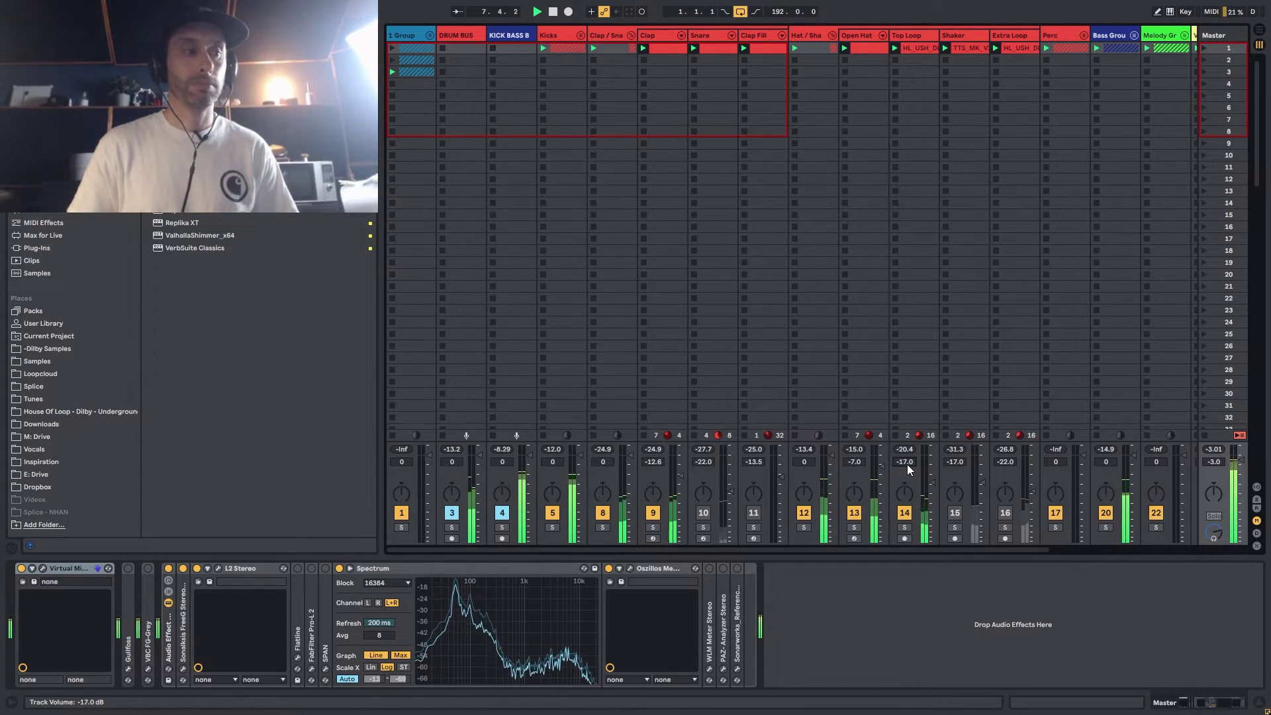
{"action": "scroll", "coordinate": [907, 463], "scroll_direction": "up", "scroll_amount": 1}
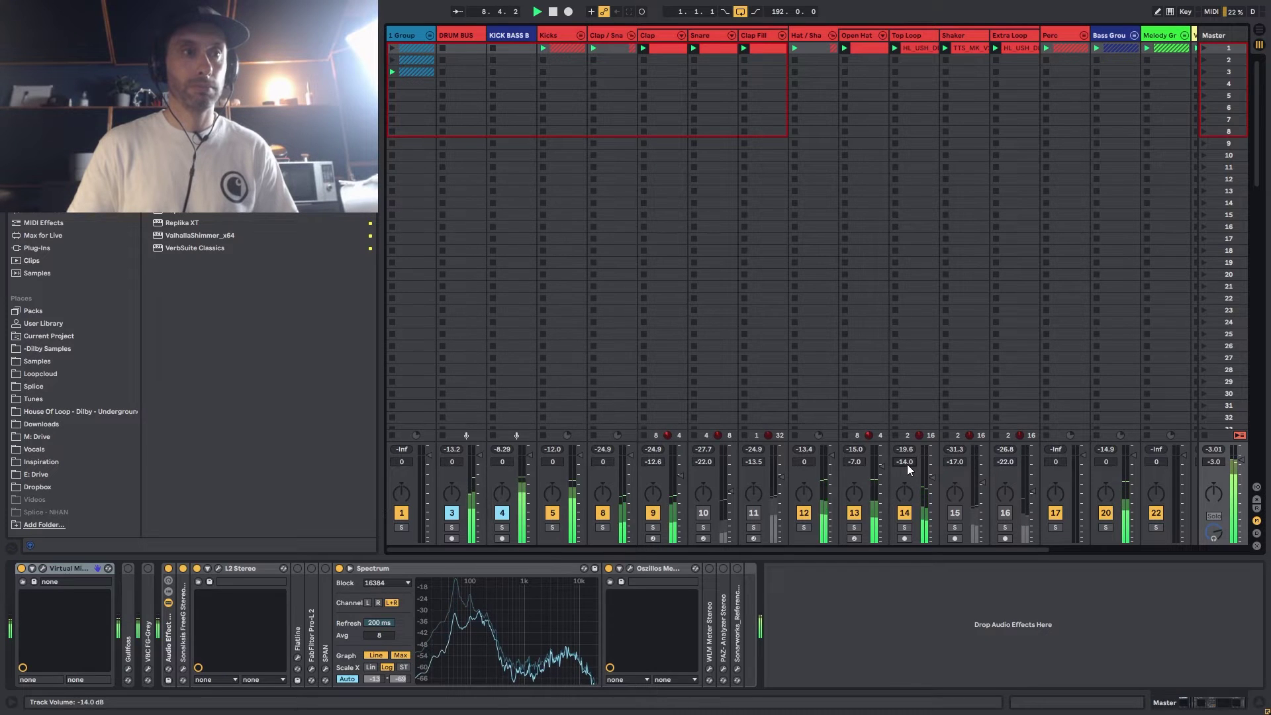
{"action": "scroll", "coordinate": [907, 463], "scroll_direction": "down", "scroll_amount": 2}
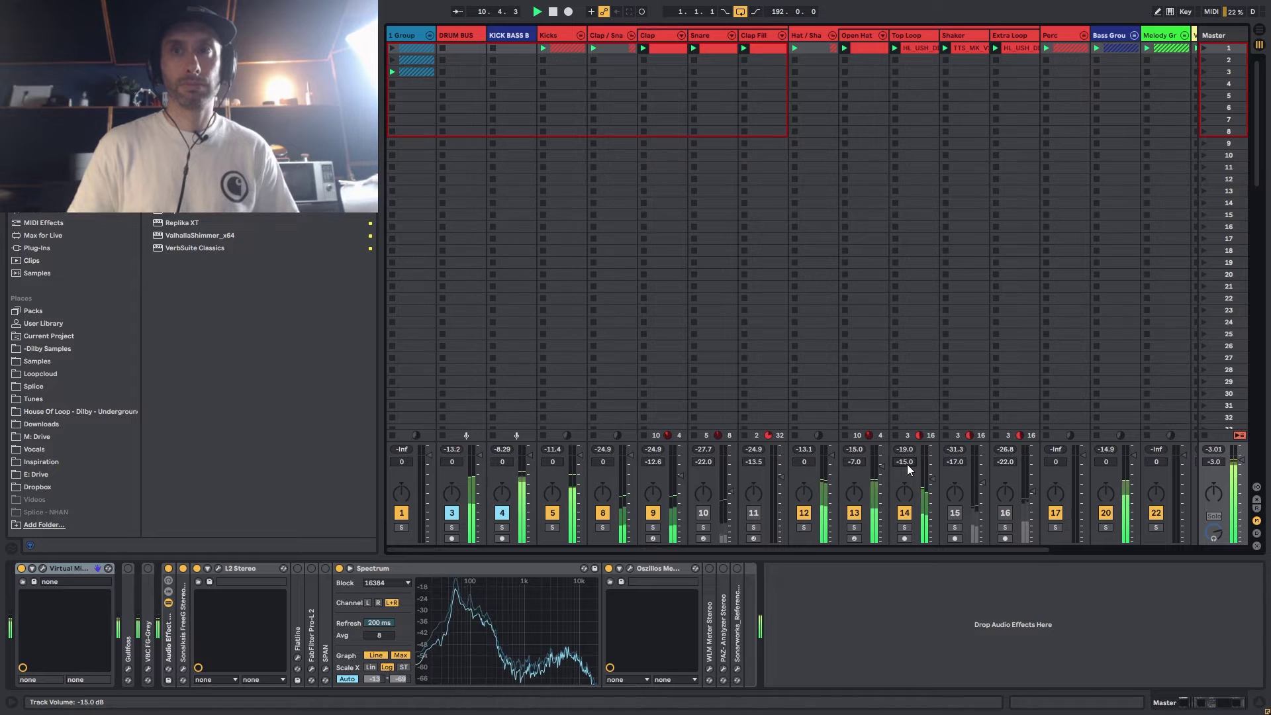
{"action": "scroll", "coordinate": [907, 463], "scroll_direction": "up", "scroll_amount": 1}
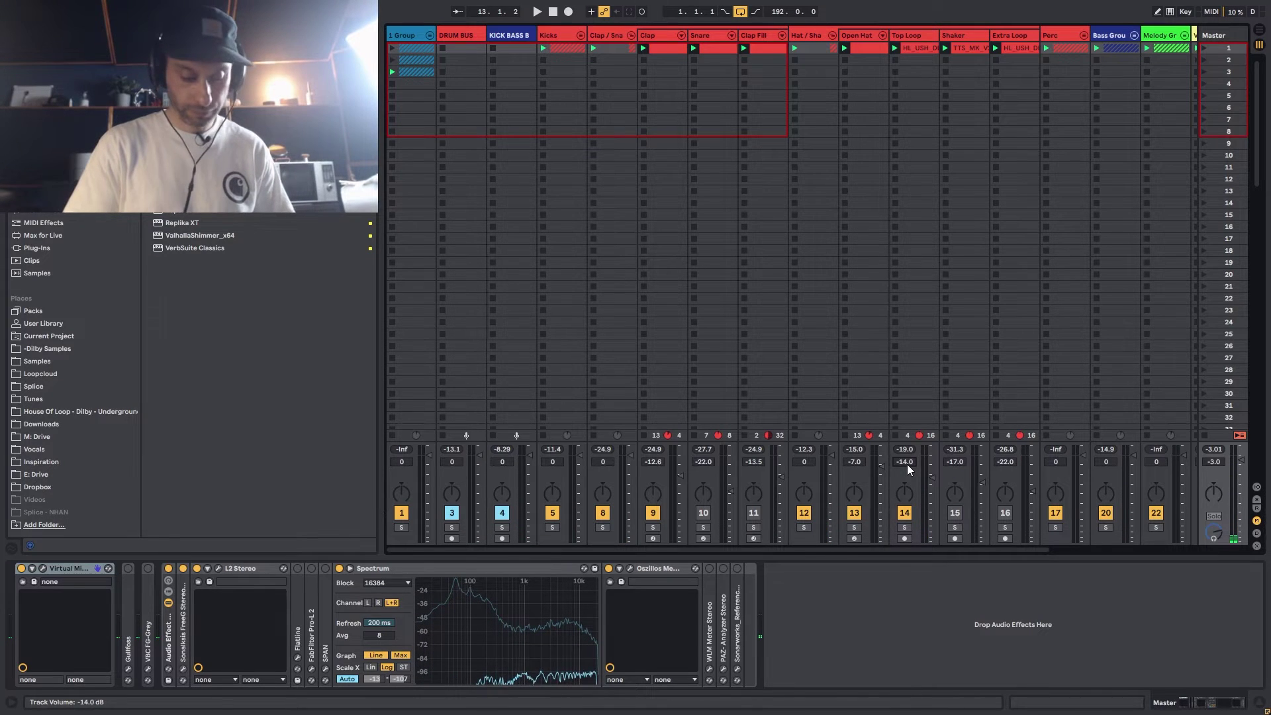
Step: Reset the Top Loop's volume to 0 dB and bring it down through -7 dB to -13 dB during playback
{"action": "key", "text": "Delete"}
{"action": "key", "text": "space"}
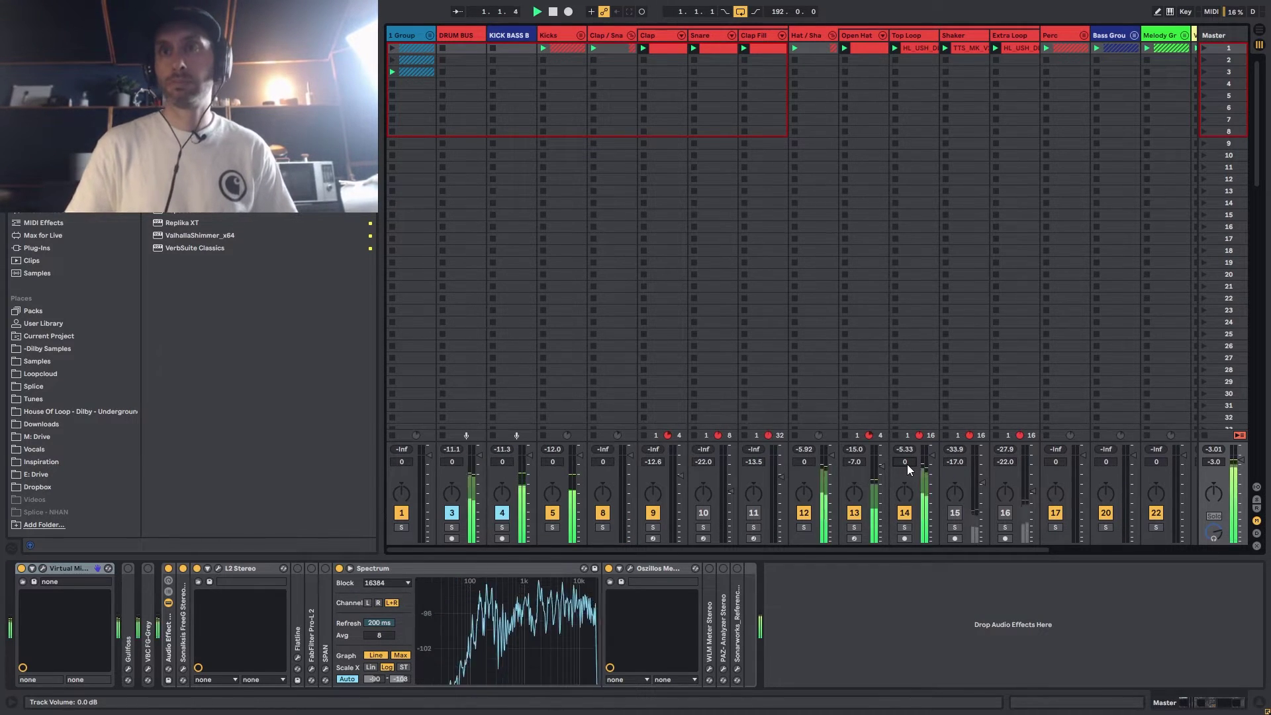
{"action": "type", "text": "-7"}
{"action": "key", "text": "Return"}
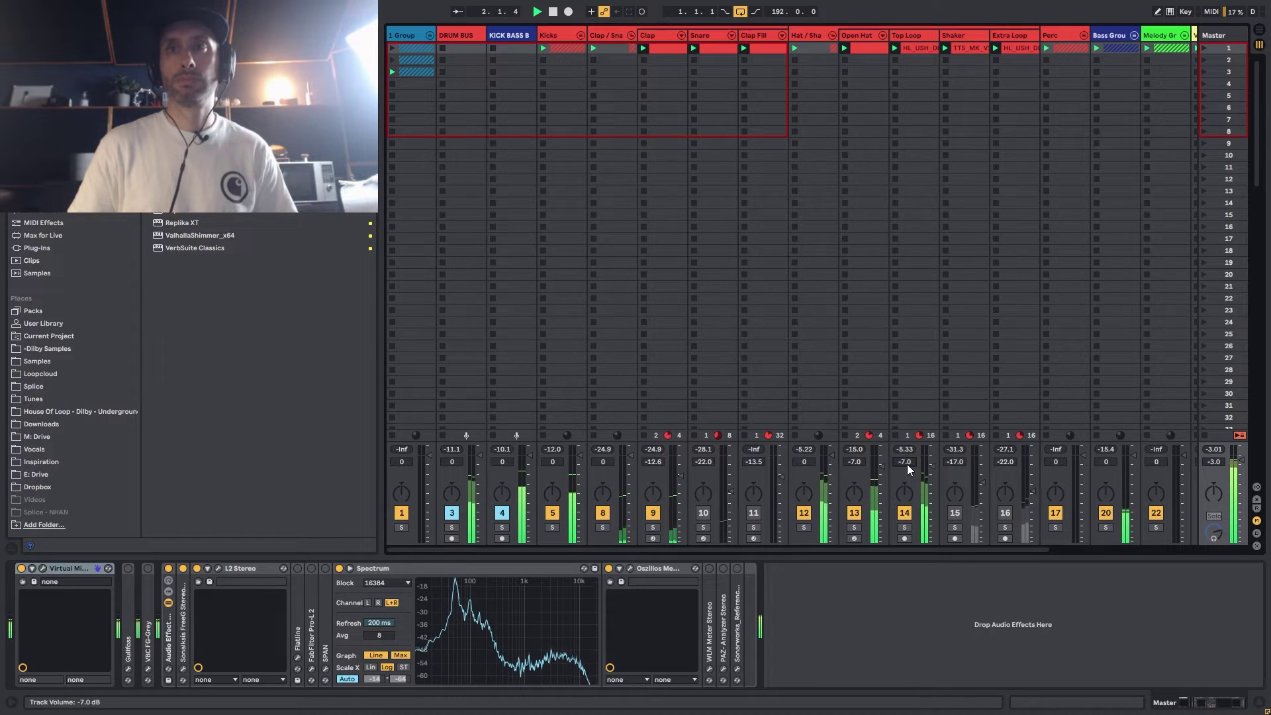
{"action": "type", "text": "-13"}
{"action": "key", "text": "Return"}
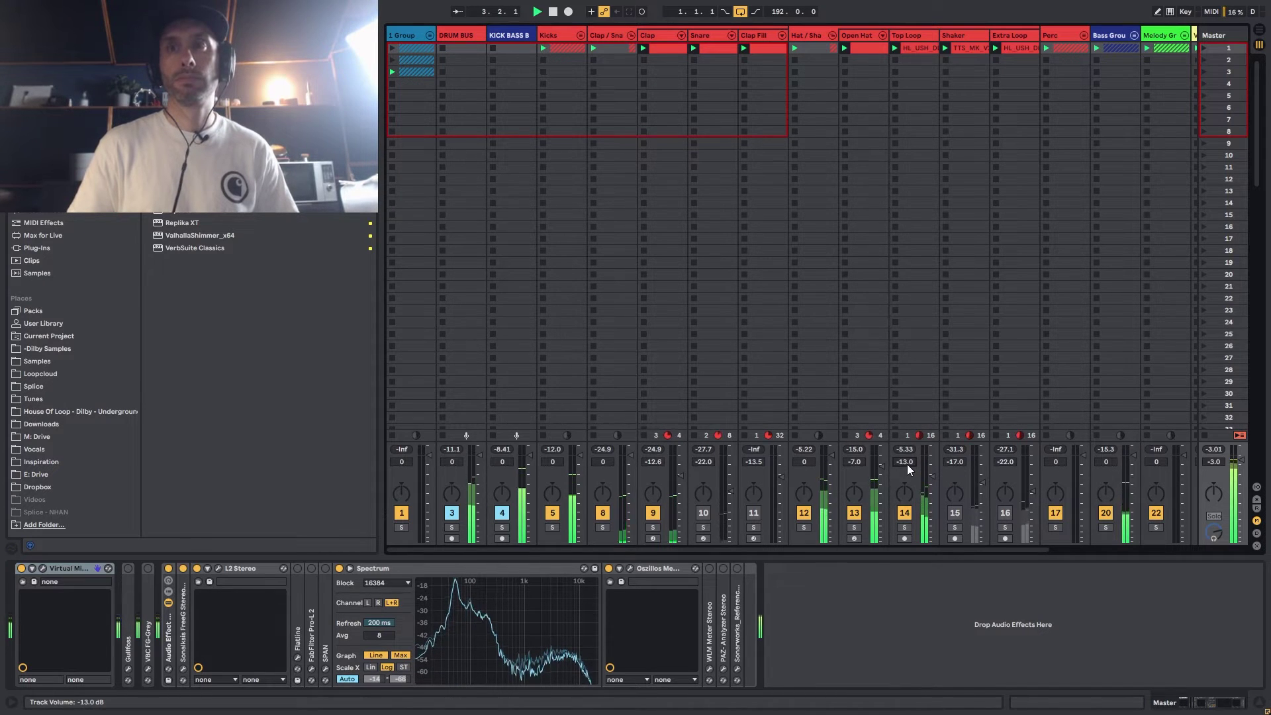
Step: Lower the Top Loop track's volume to -14 dB and stop playback
{"action": "key", "text": "Down"}
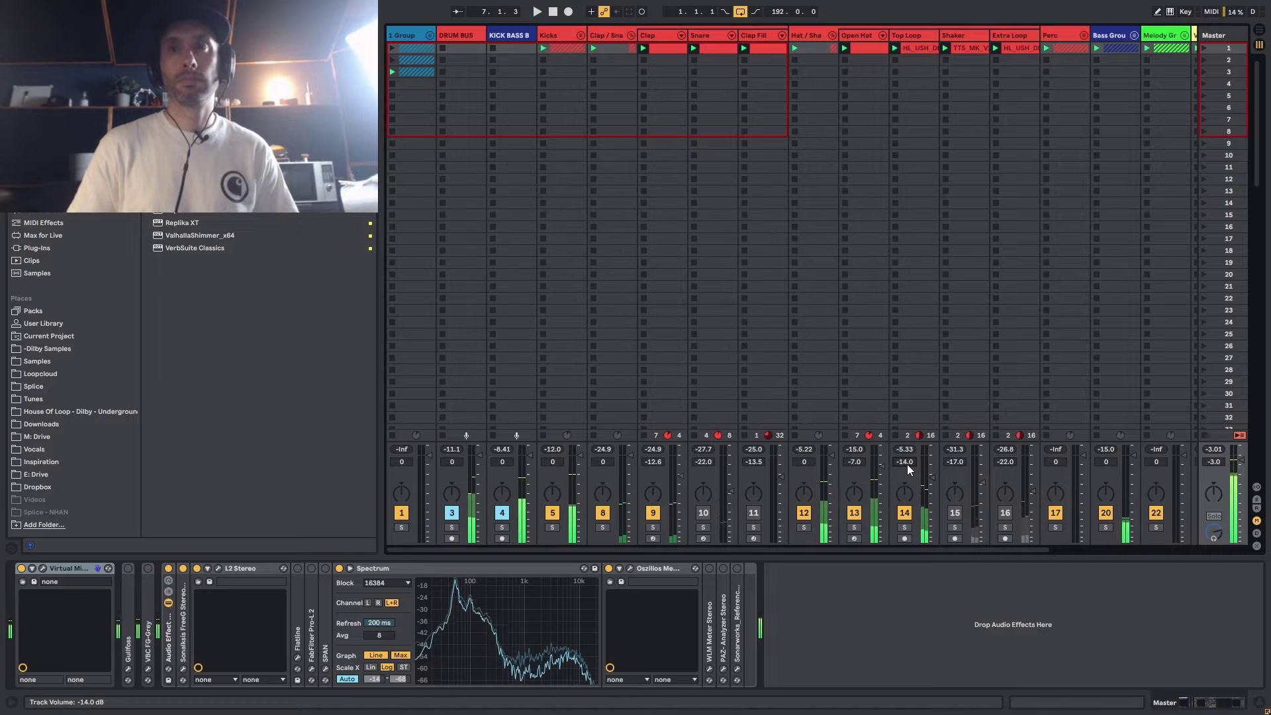
{"action": "key", "text": "space"}
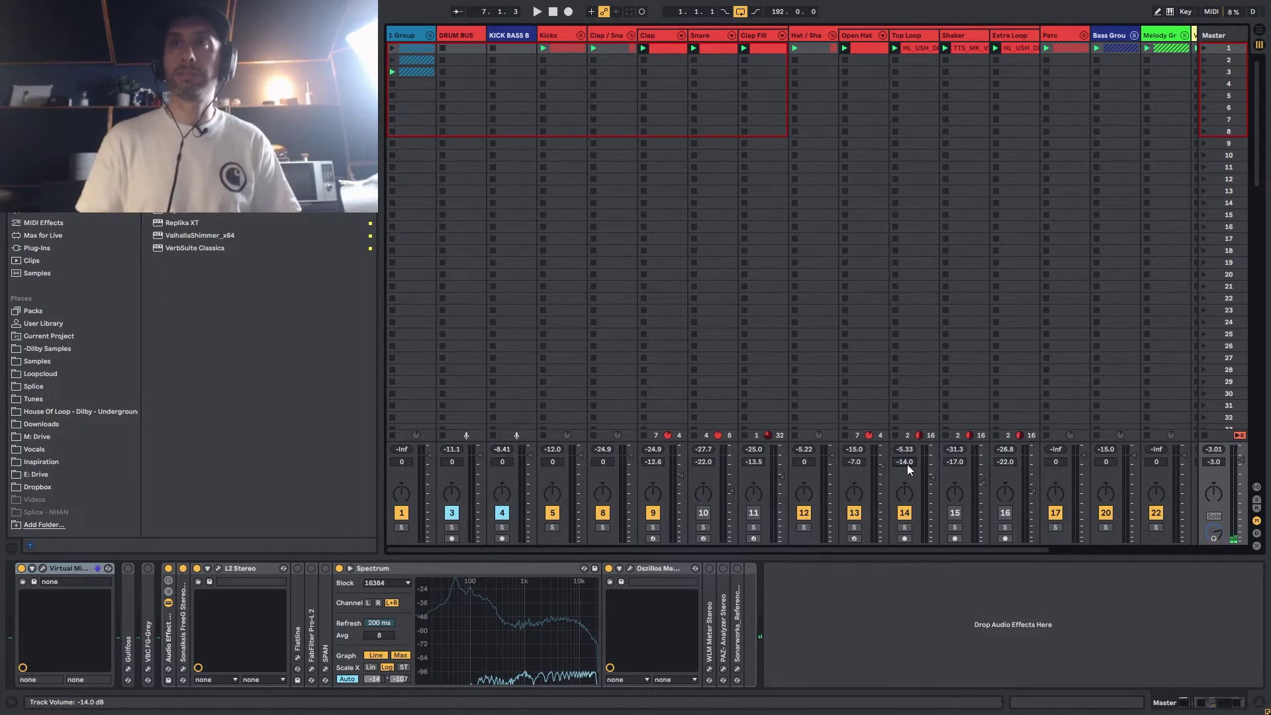
Step: Audition the Skippy Groove track in solo, and leave it unsoloed and active in the mix
{"action": "scroll", "coordinate": [957, 374], "scroll_direction": "right", "scroll_amount": 3}
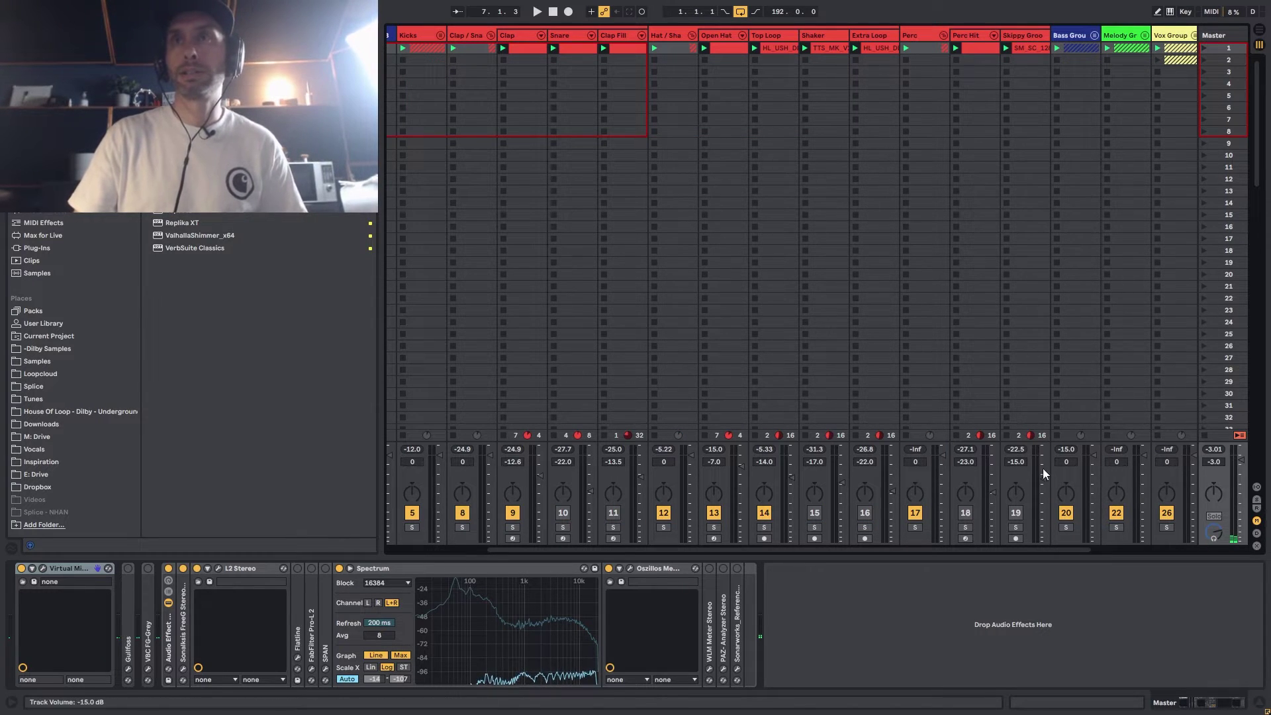
{"action": "left_click", "coordinate": [1016, 527]}
{"action": "key", "text": "space"}
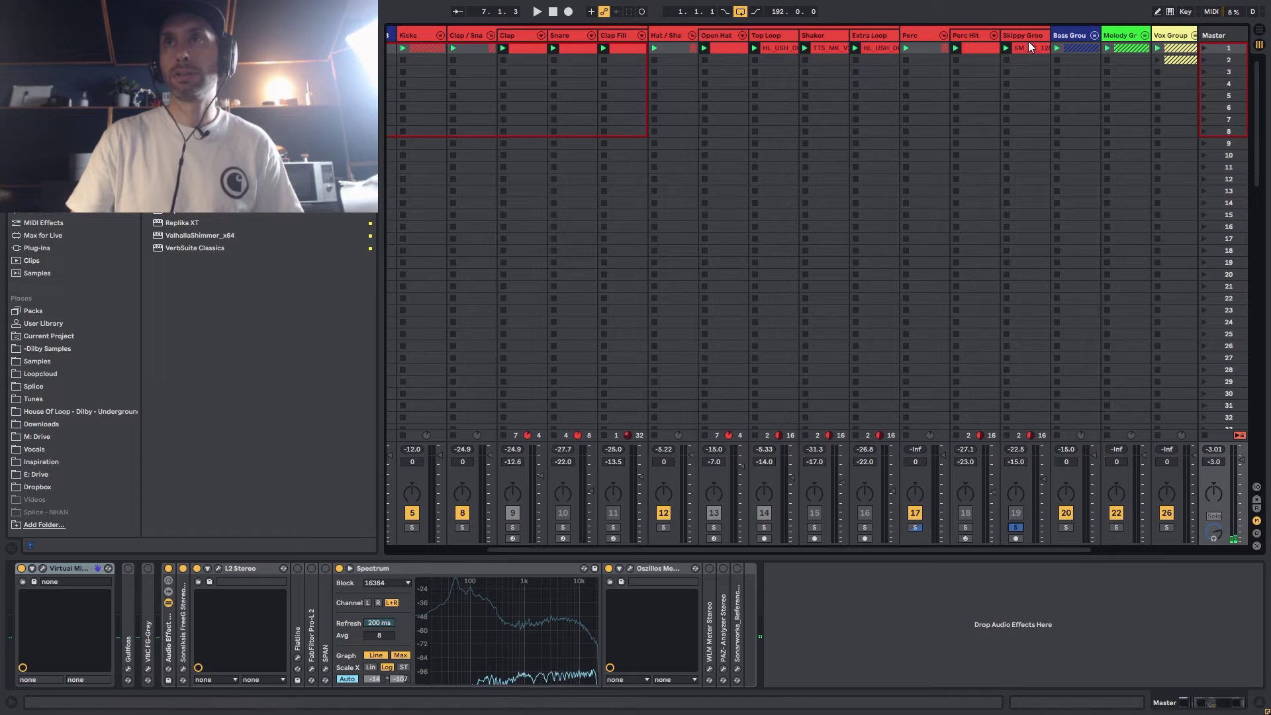
{"action": "left_click", "coordinate": [1015, 528]}
{"action": "key", "text": "space"}
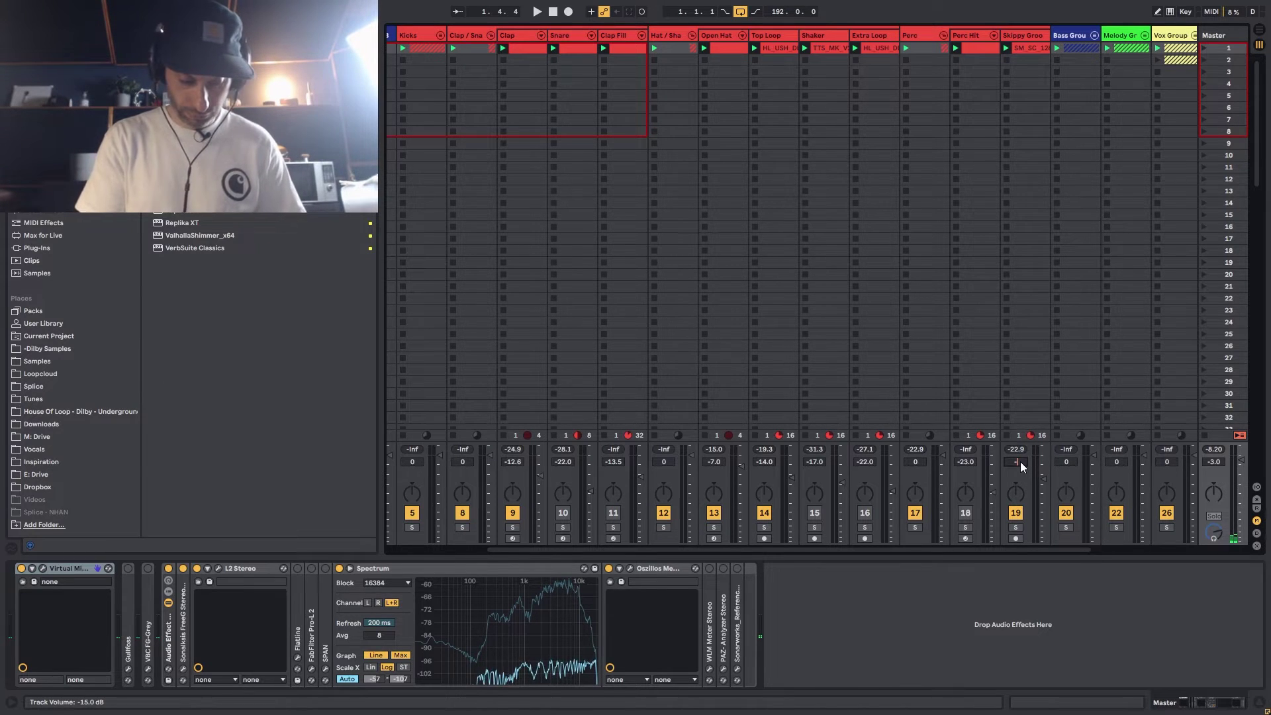
Step: Set the Skippy Groove's volume to -25 dB, raise it by ear to -13 dB and ease it back to -16 dB during playback
{"action": "key", "text": "space"}
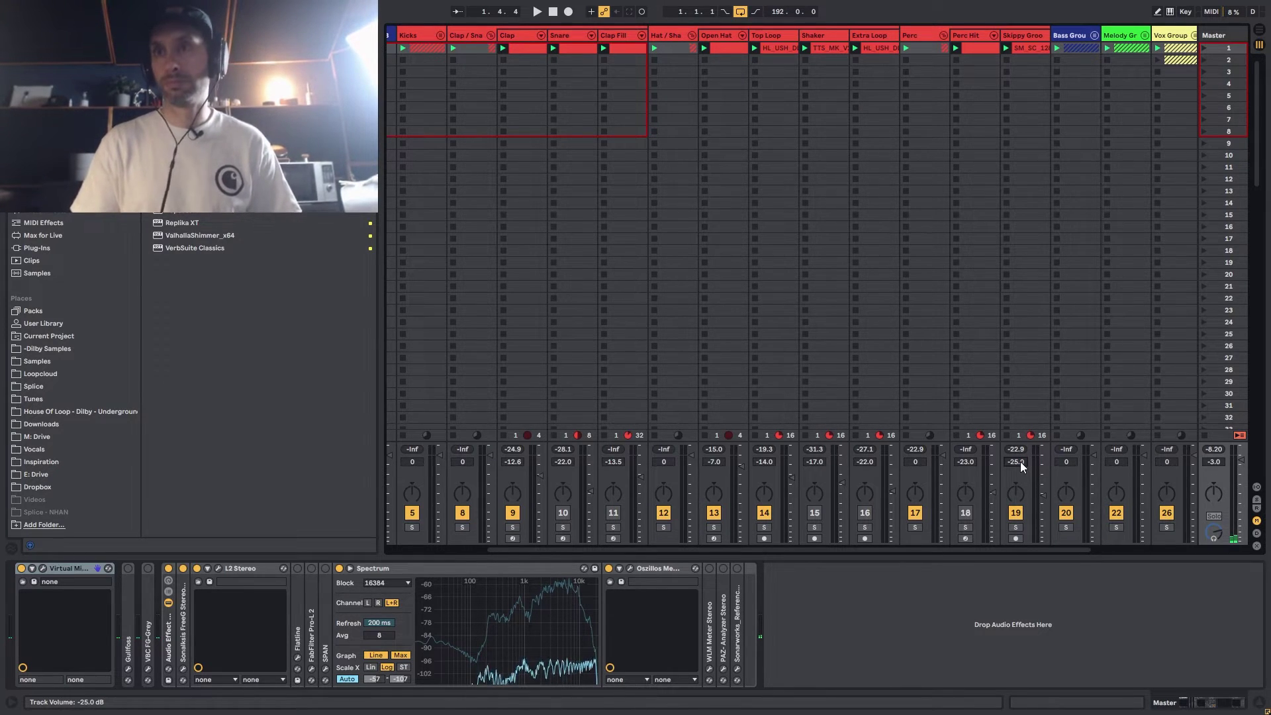
{"action": "scroll", "coordinate": [1019, 462], "scroll_direction": "up", "scroll_amount": 2}
{"action": "scroll", "coordinate": [1019, 462], "scroll_direction": "up", "scroll_amount": 5}
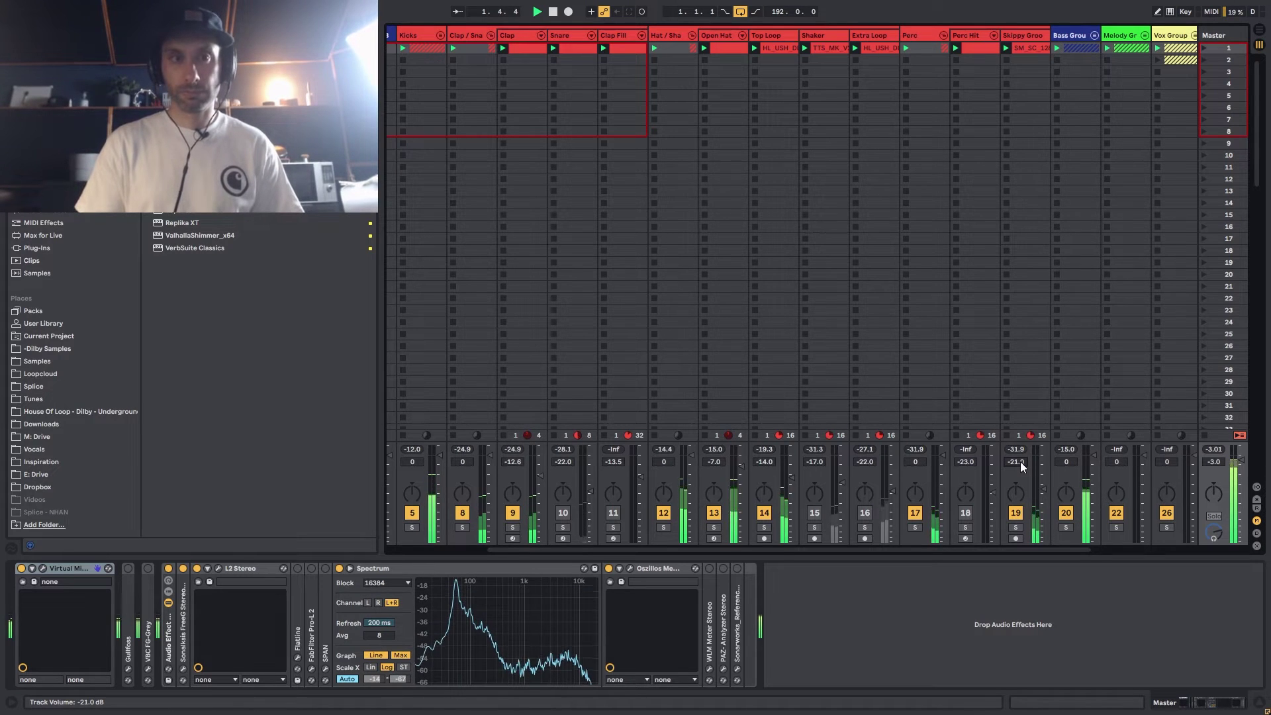
{"action": "scroll", "coordinate": [1019, 462], "scroll_direction": "up", "scroll_amount": 2}
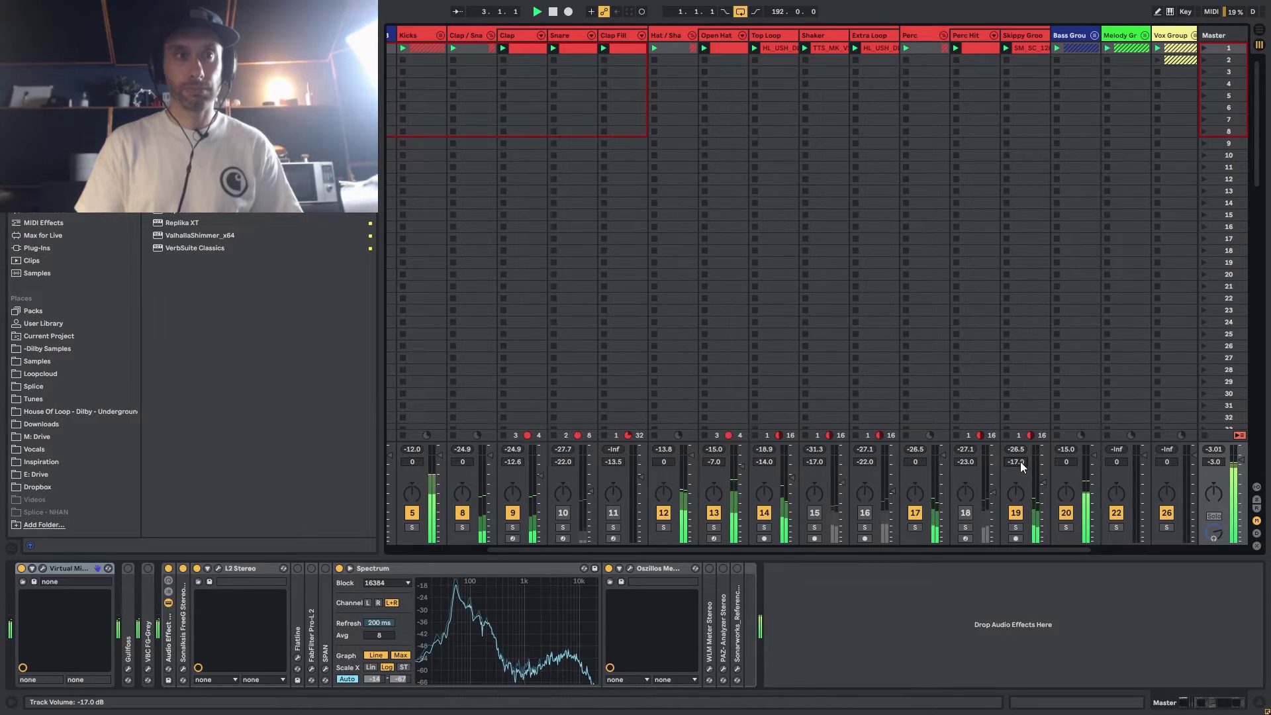
{"action": "scroll", "coordinate": [1019, 462], "scroll_direction": "up", "scroll_amount": 1}
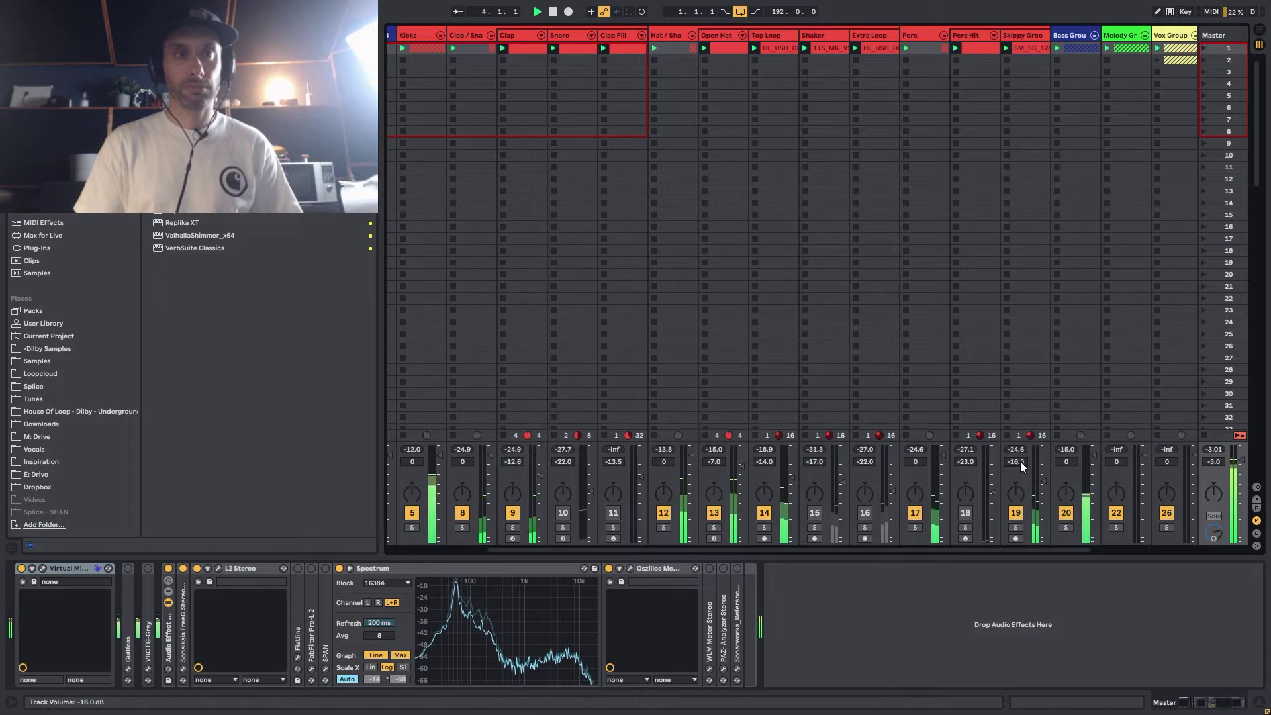
{"action": "scroll", "coordinate": [1019, 462], "scroll_direction": "up", "scroll_amount": 2}
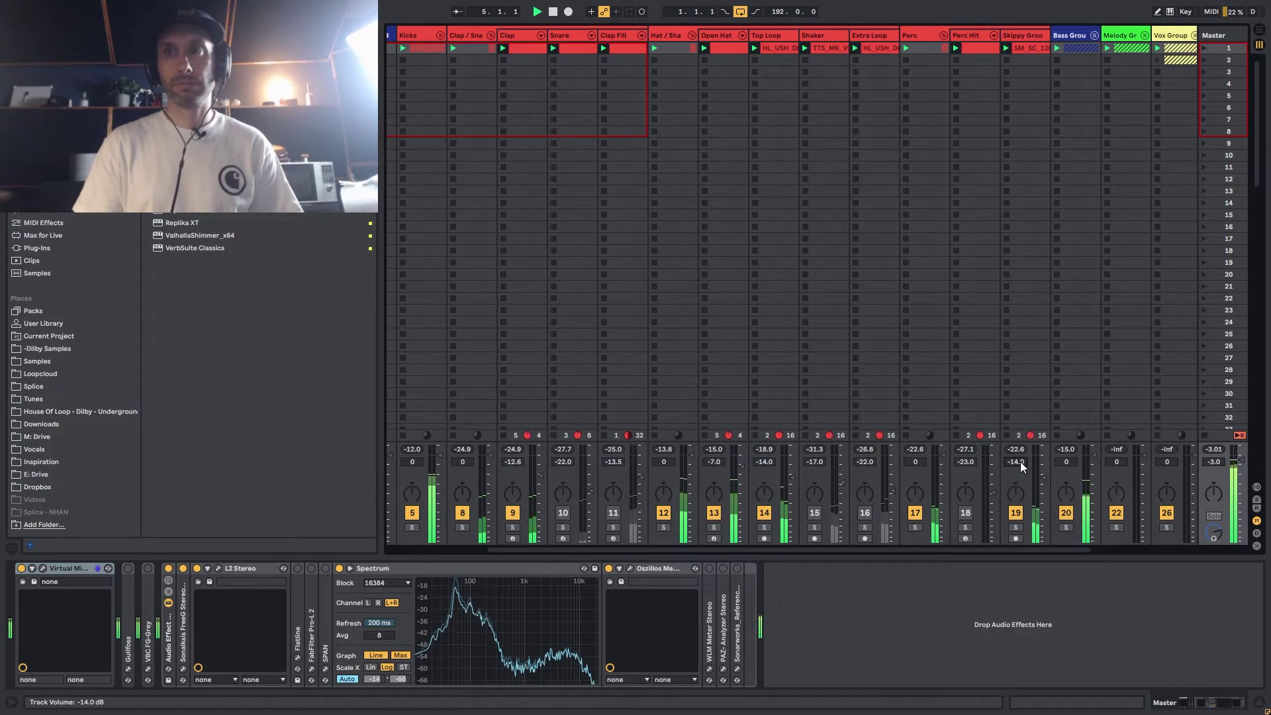
{"action": "scroll", "coordinate": [1019, 462], "scroll_direction": "down", "scroll_amount": 2}
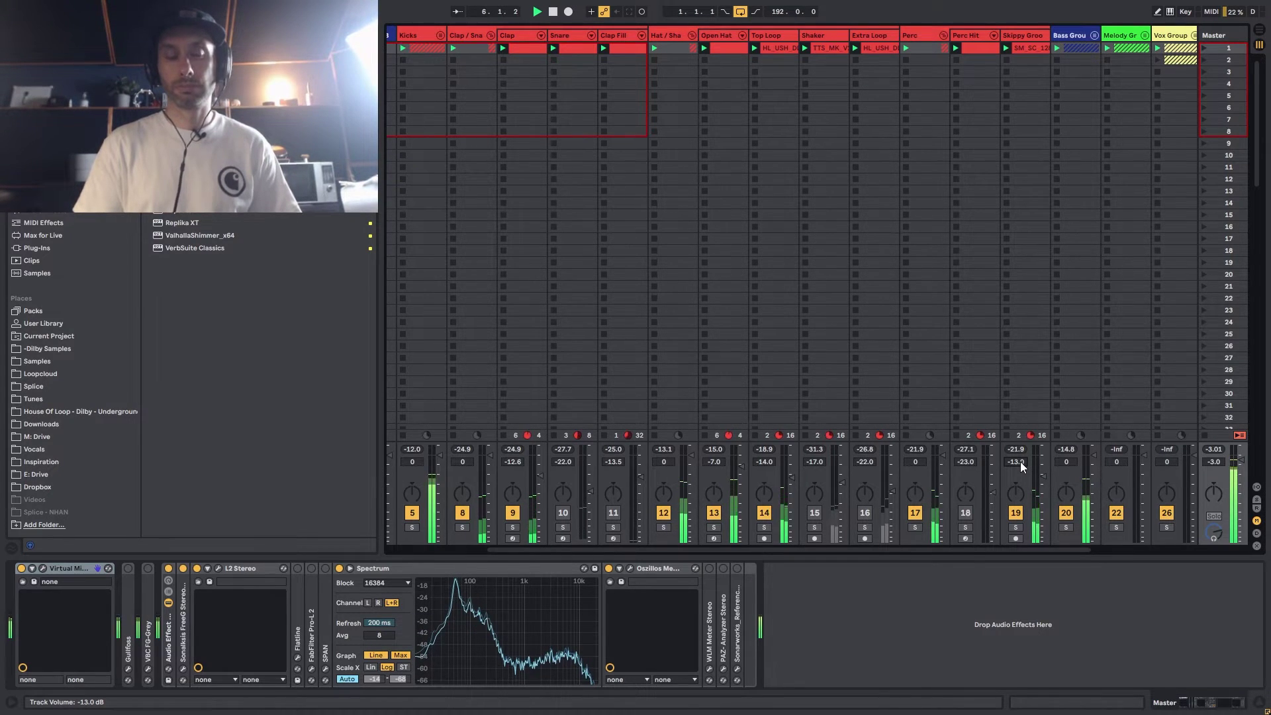
{"action": "scroll", "coordinate": [1019, 462], "scroll_direction": "down", "scroll_amount": 1}
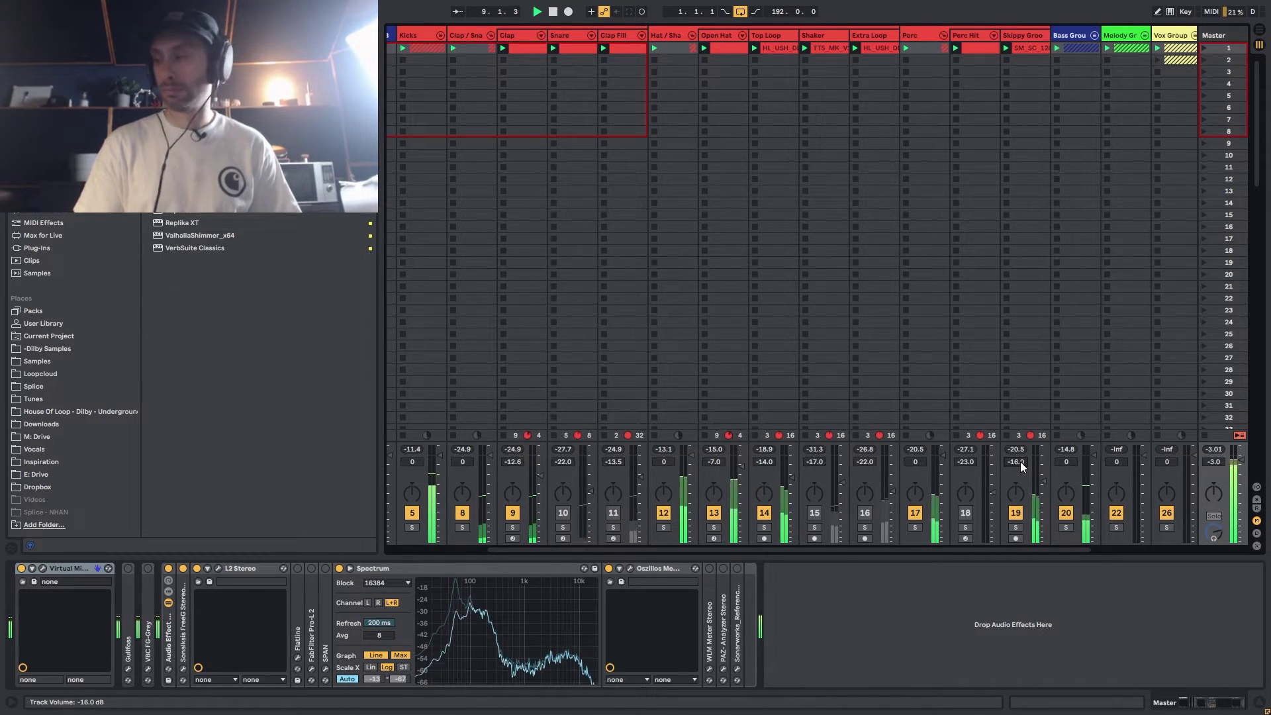
Step: Reset the Skippy Groove's volume to 0 dB, lower it by ear to -15 dB, and replay the mix as a check
{"action": "key", "text": "space"}
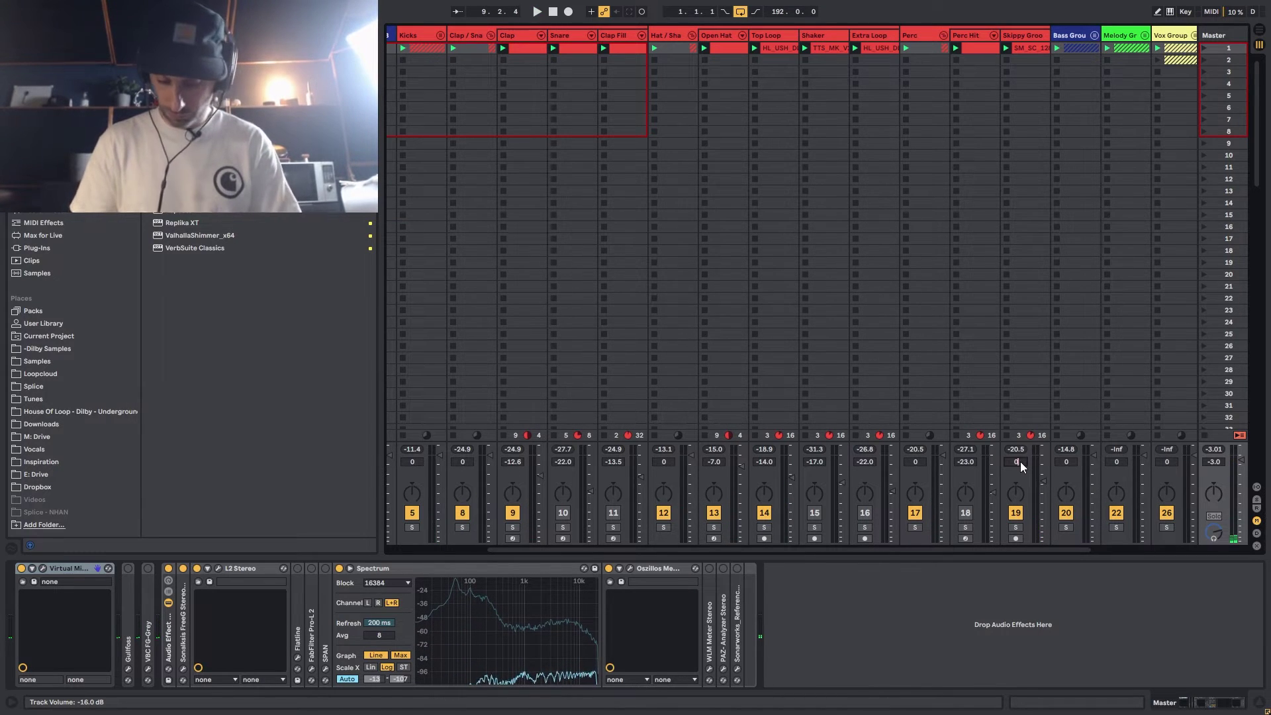
{"action": "key", "text": "Return"}
{"action": "key", "text": "space"}
{"action": "key", "text": "Down"}
{"action": "key", "text": "Down"}
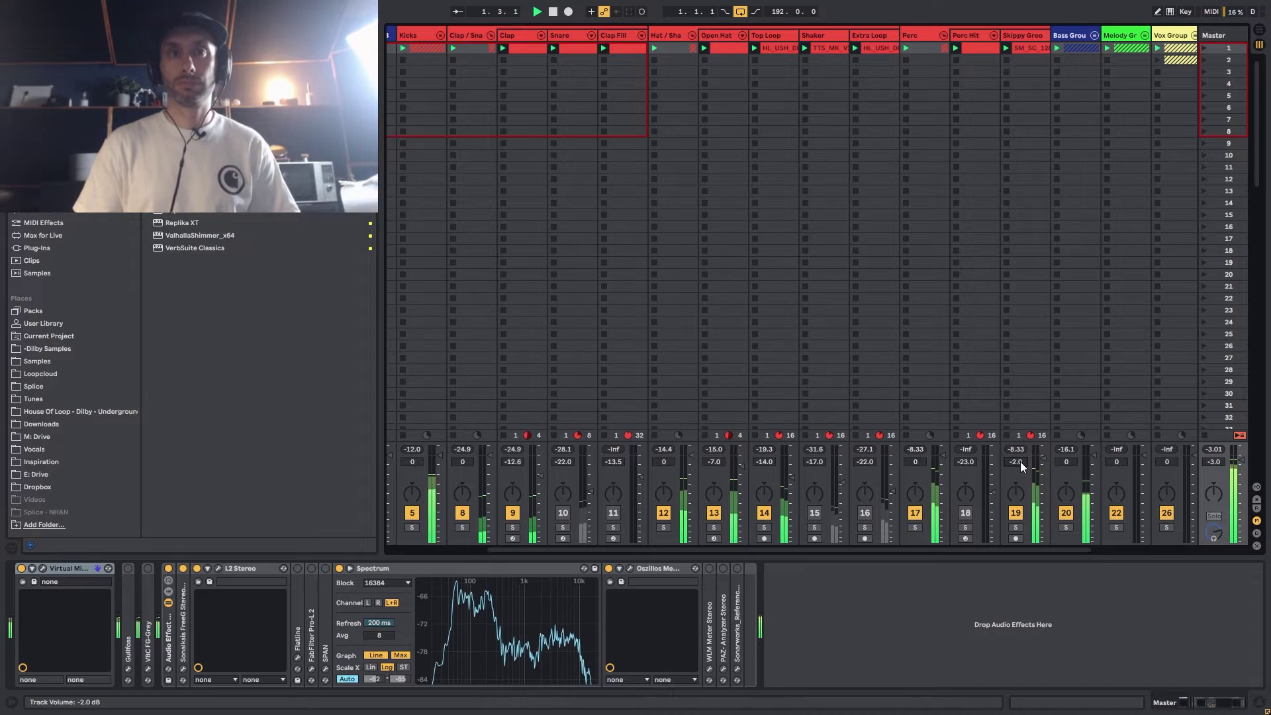
{"action": "key", "text": "Down"}
{"action": "key", "text": "Down"}
{"action": "key", "text": "Down"}
{"action": "key", "text": "Down"}
{"action": "key", "text": "Down"}
{"action": "key", "text": "Down"}
{"action": "key", "text": "Down"}
{"action": "key", "text": "Down"}
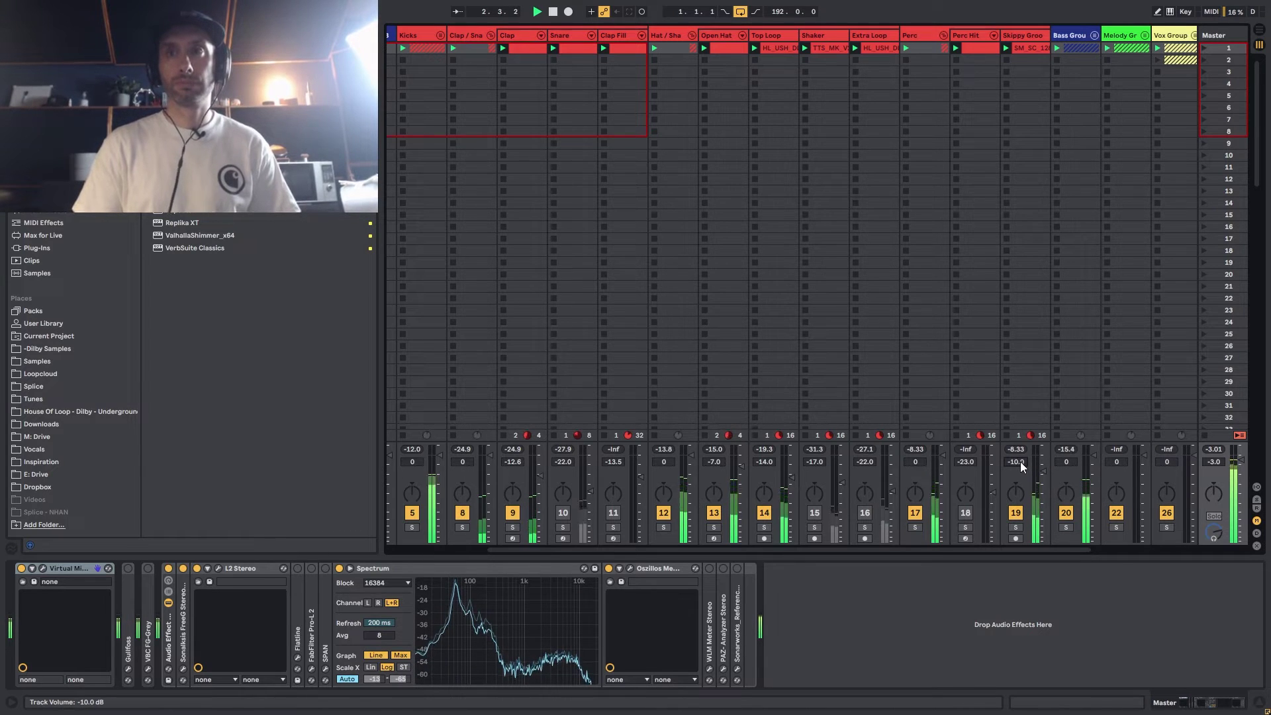
{"action": "key", "text": "Down"}
{"action": "key", "text": "Down"}
{"action": "key", "text": "Down"}
{"action": "key", "text": "Down"}
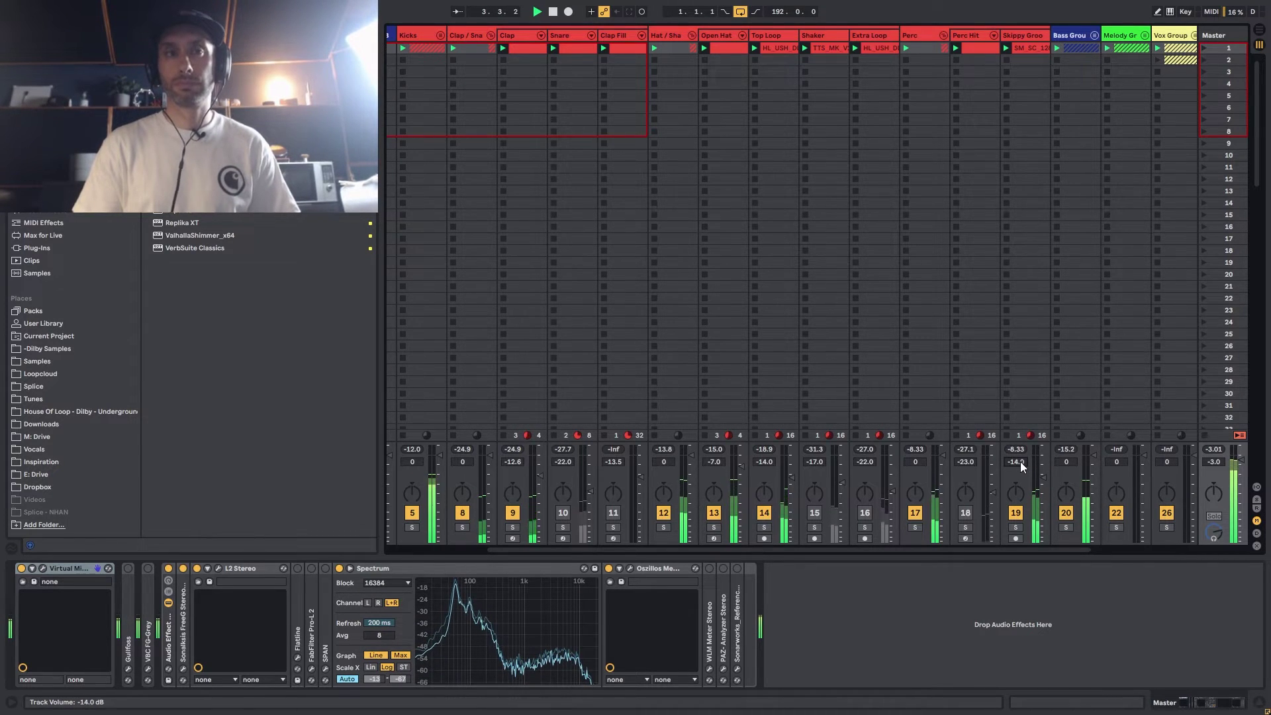
{"action": "key", "text": "Up"}
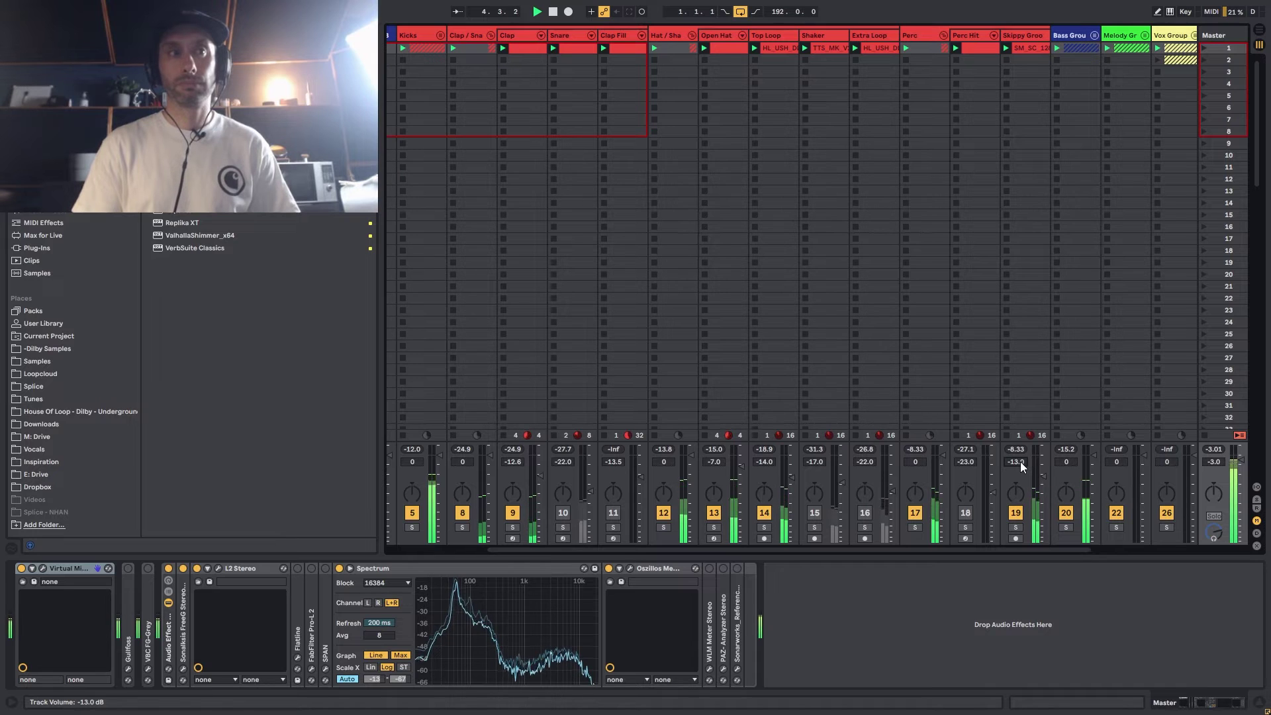
{"action": "key", "text": "Down"}
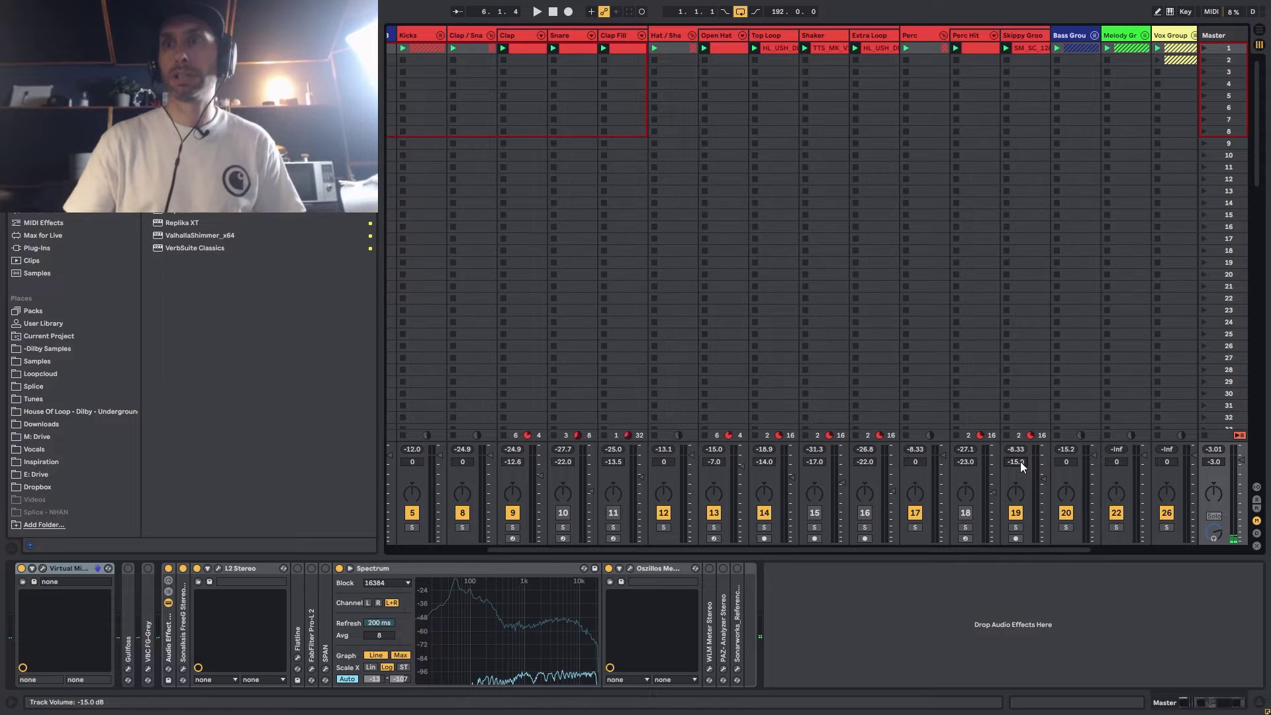
{"action": "key", "text": "space"}
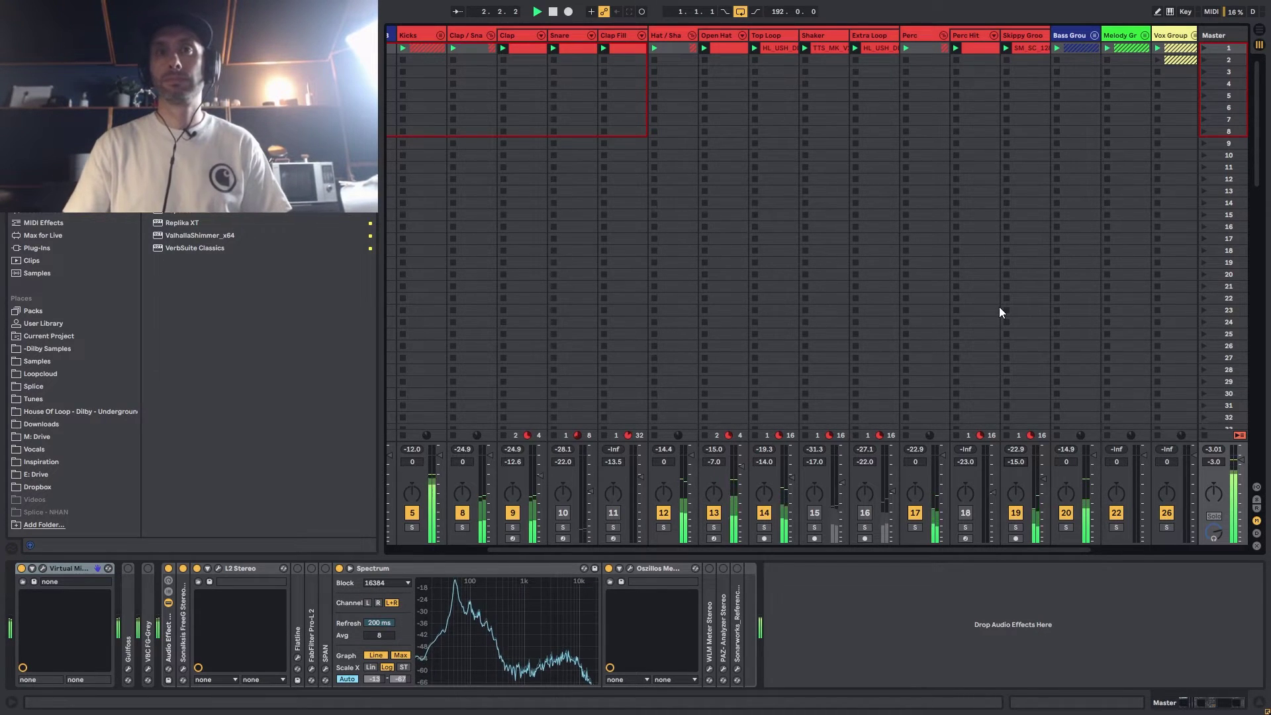
{"action": "key", "text": "space"}
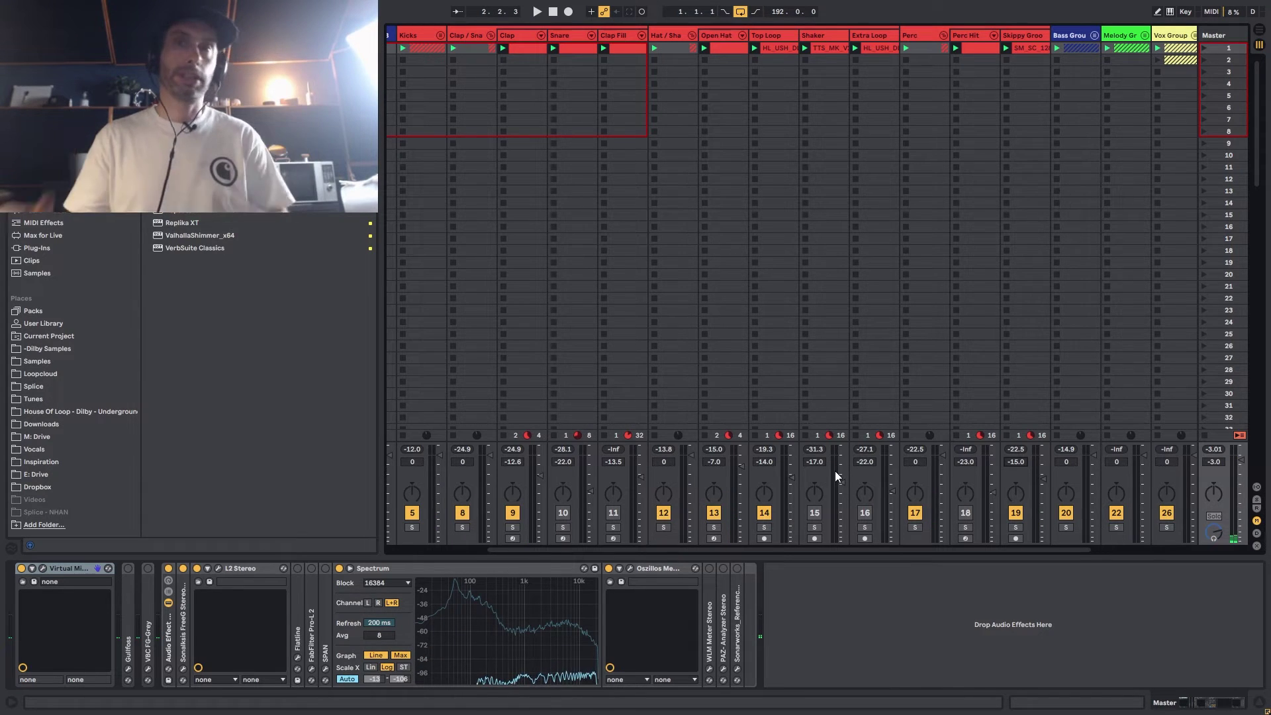
Step: Activate the Snare track and raise its volume by ear from -25 dB to -16 dB while the mix plays
{"action": "left_click", "coordinate": [563, 513]}
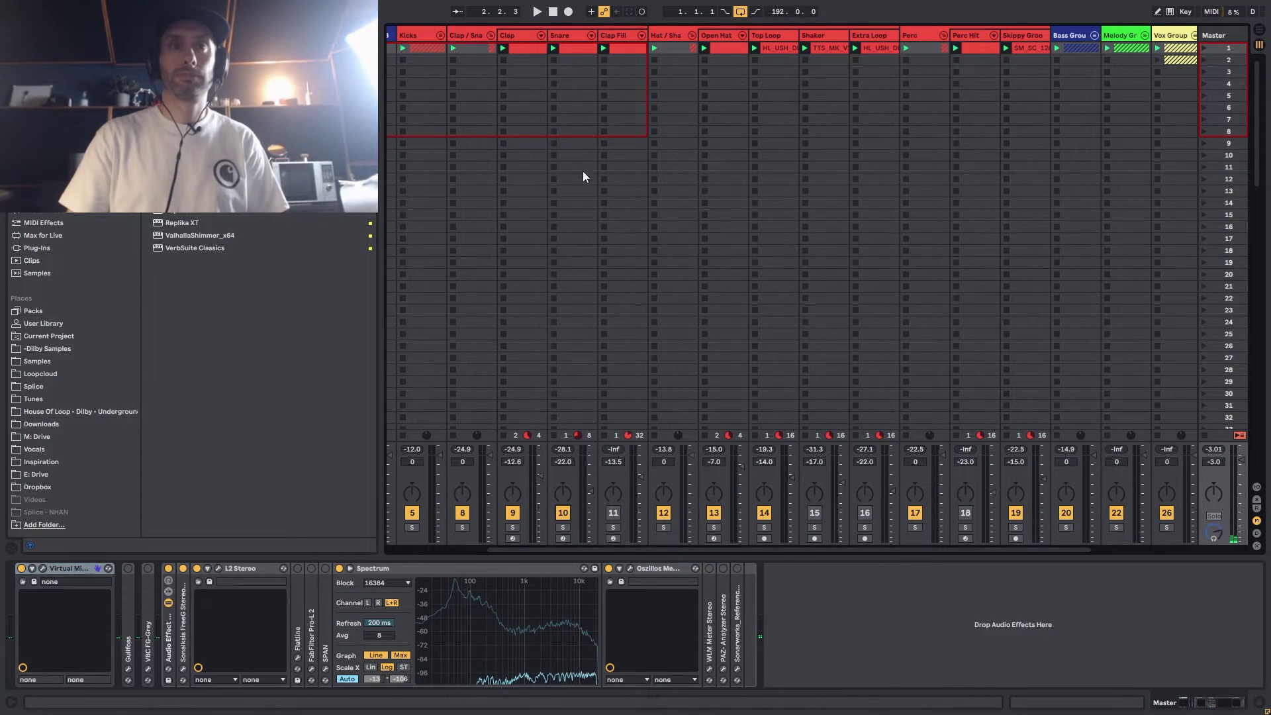
{"action": "key", "text": "space"}
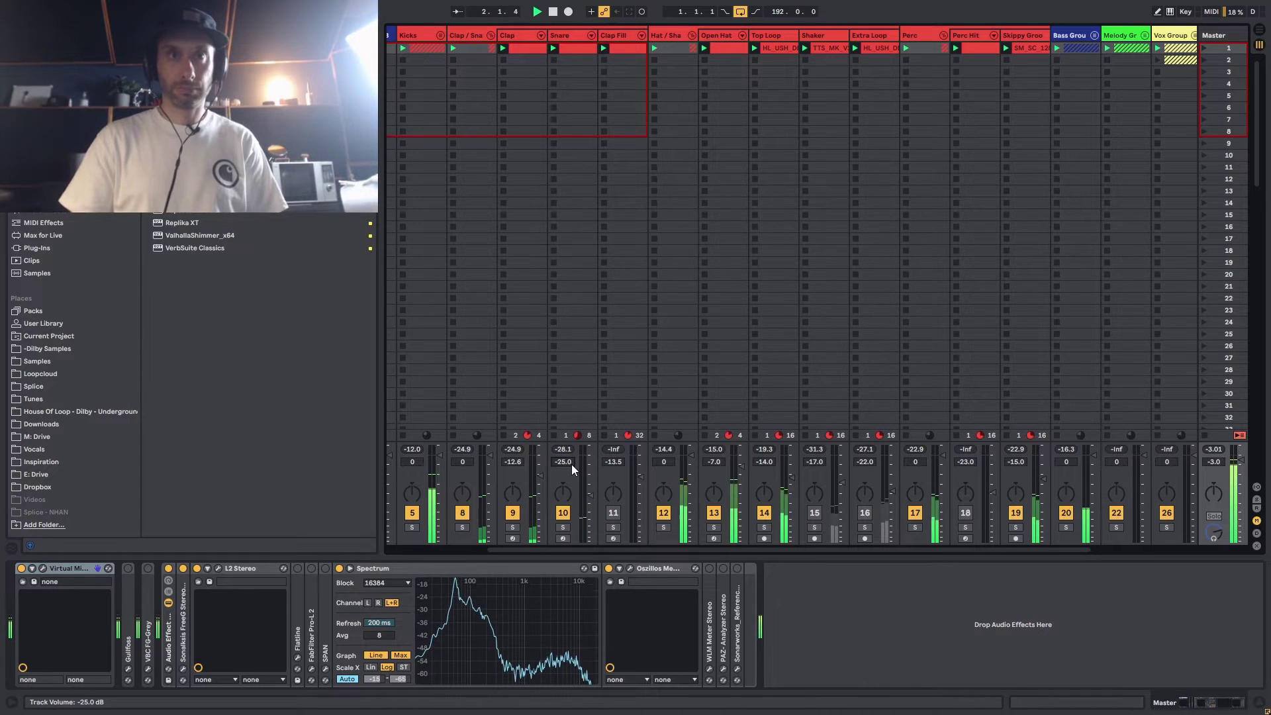
{"action": "key", "text": "Up"}
{"action": "key", "text": "Up"}
{"action": "key", "text": "Up"}
{"action": "key", "text": "Up"}
{"action": "key", "text": "Up"}
{"action": "key", "text": "Up"}
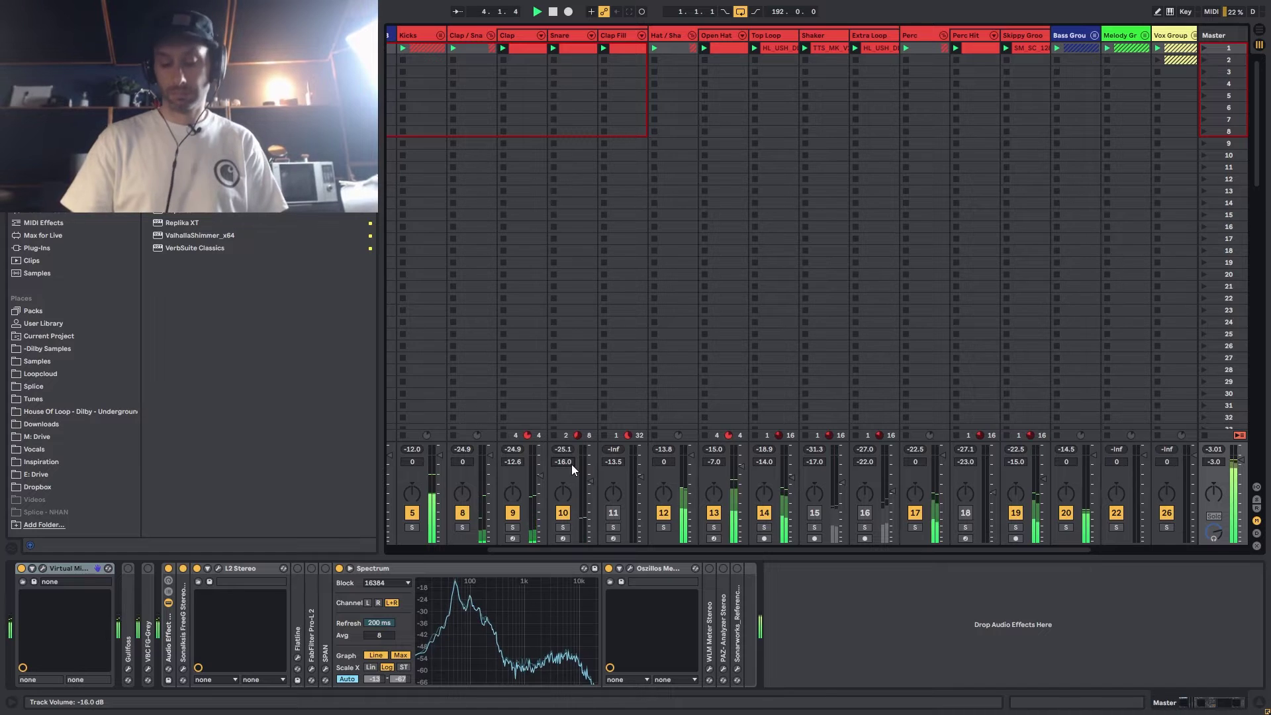
Step: Reset the Snare's volume to 0 dB and bring it down by ear to -19 dB against the playing mix
{"action": "left_click", "coordinate": [563, 462]}
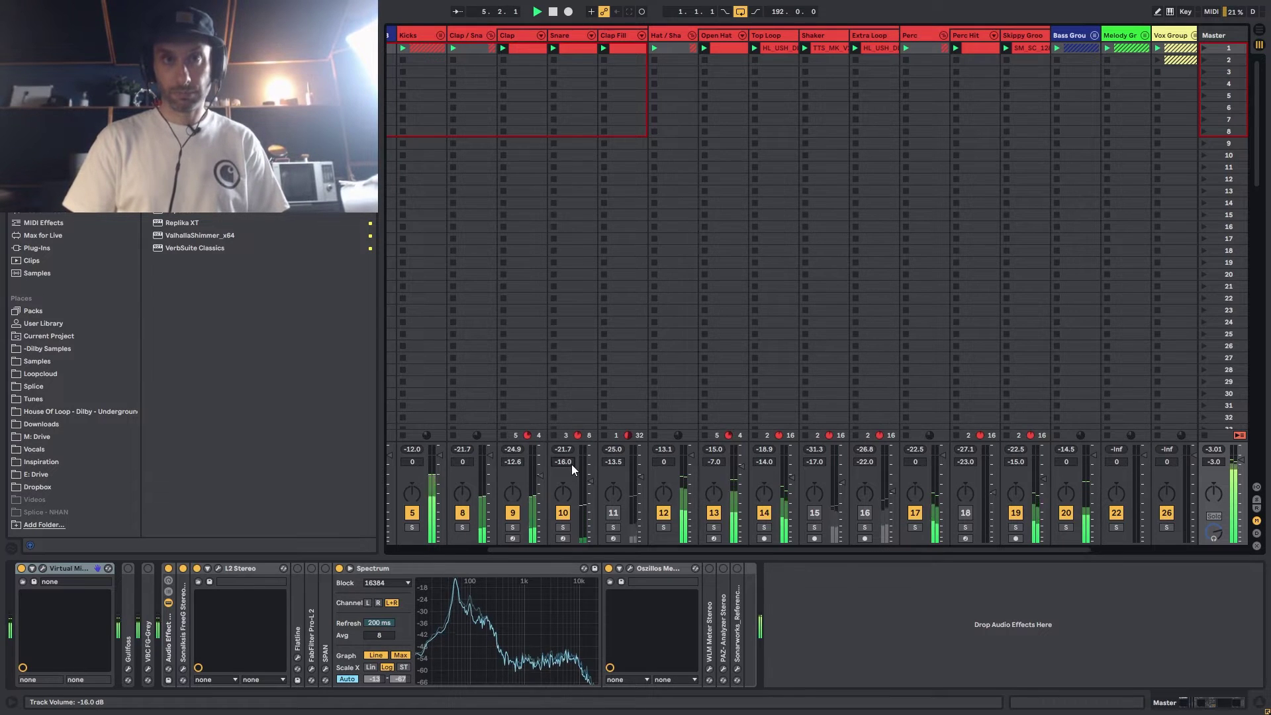
{"action": "type", "text": "0"}
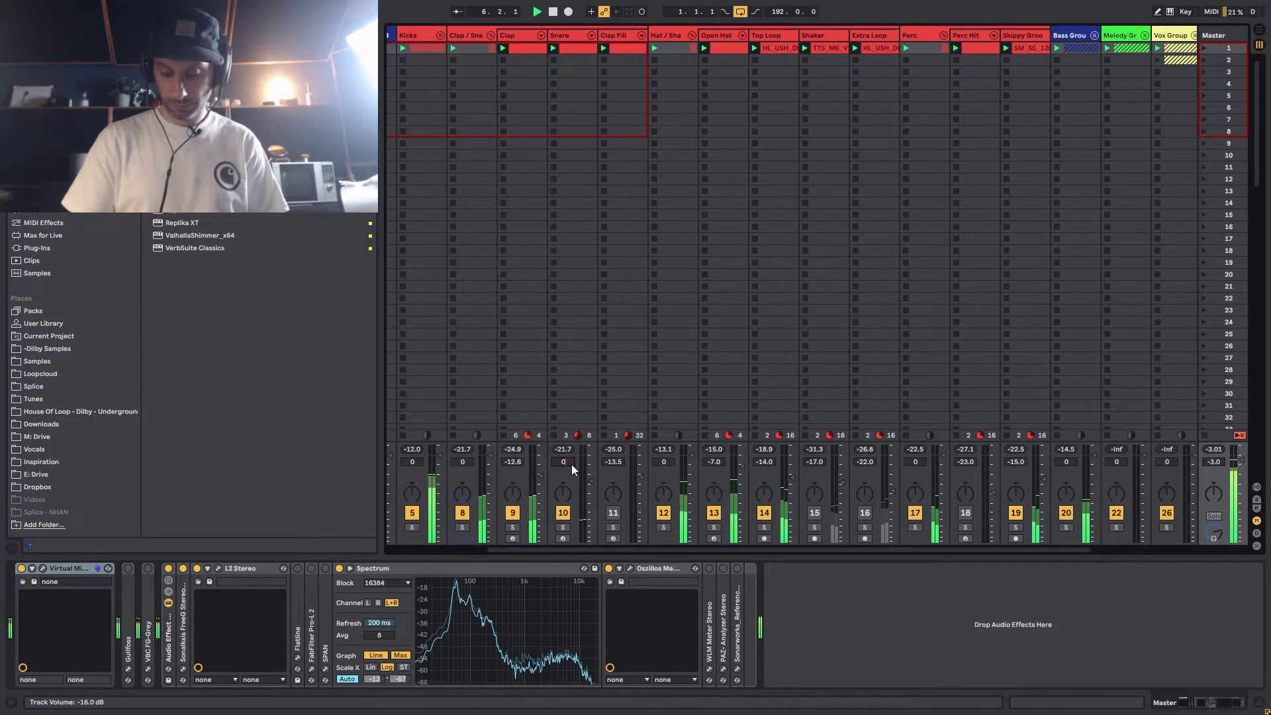
{"action": "key", "text": "Return"}
{"action": "key", "text": "Down"}
{"action": "key", "text": "Down"}
{"action": "key", "text": "Down"}
{"action": "key", "text": "Down"}
{"action": "key", "text": "Down"}
{"action": "key", "text": "Down"}
{"action": "key", "text": "Down"}
{"action": "key", "text": "Down"}
{"action": "key", "text": "Down"}
{"action": "key", "text": "Down"}
{"action": "key", "text": "Down"}
{"action": "key", "text": "Down"}
{"action": "key", "text": "Down"}
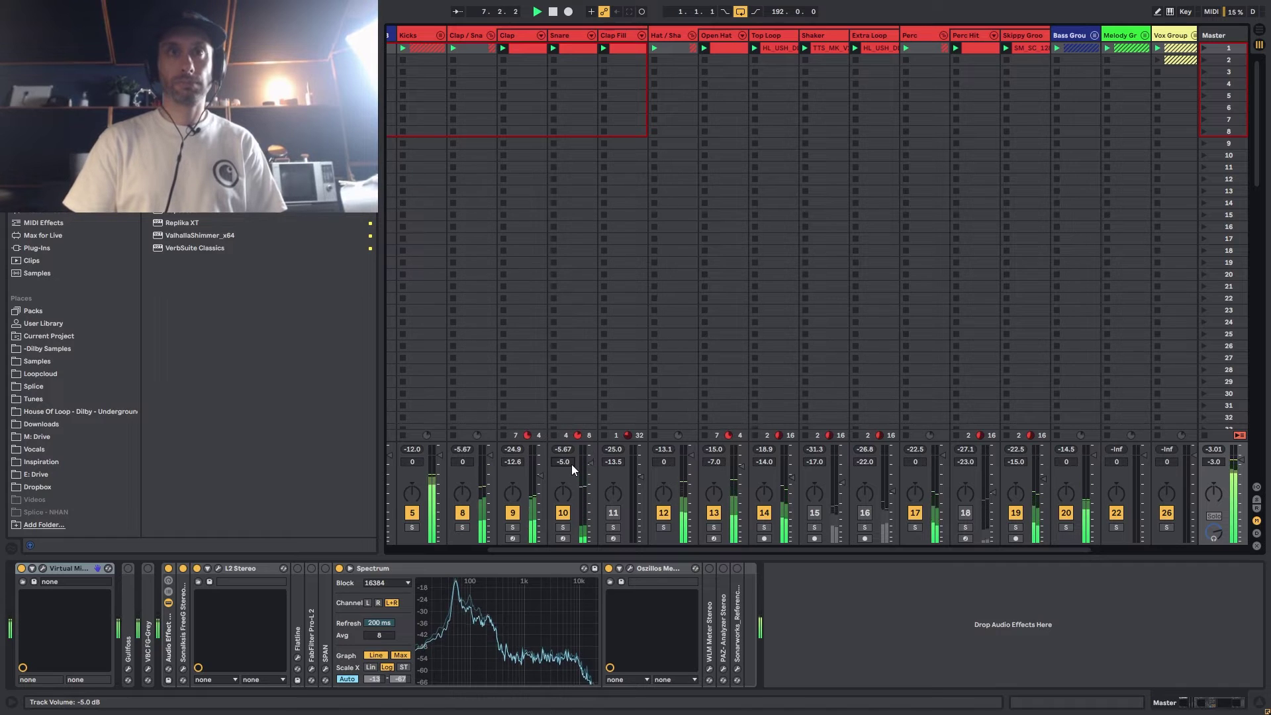
{"action": "key", "text": "Down"}
{"action": "key", "text": "Down"}
{"action": "key", "text": "Down"}
{"action": "key", "text": "Down"}
{"action": "key", "text": "Down"}
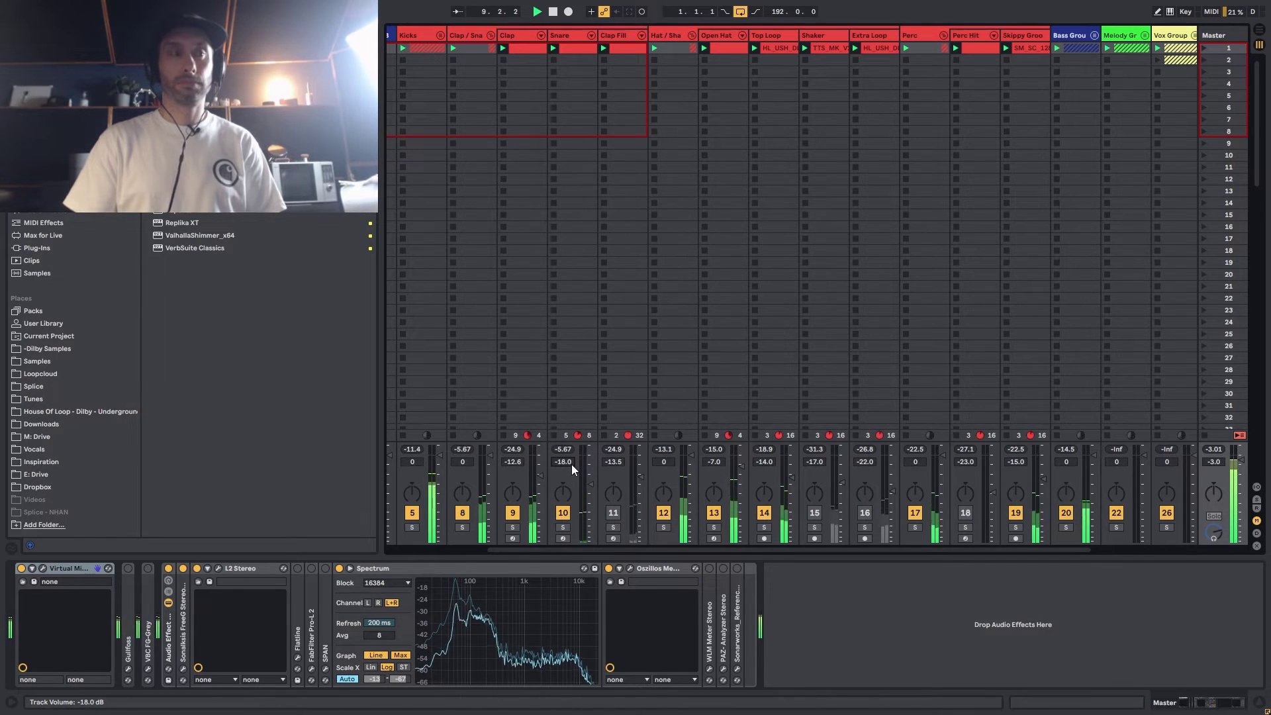
{"action": "key", "text": "Down"}
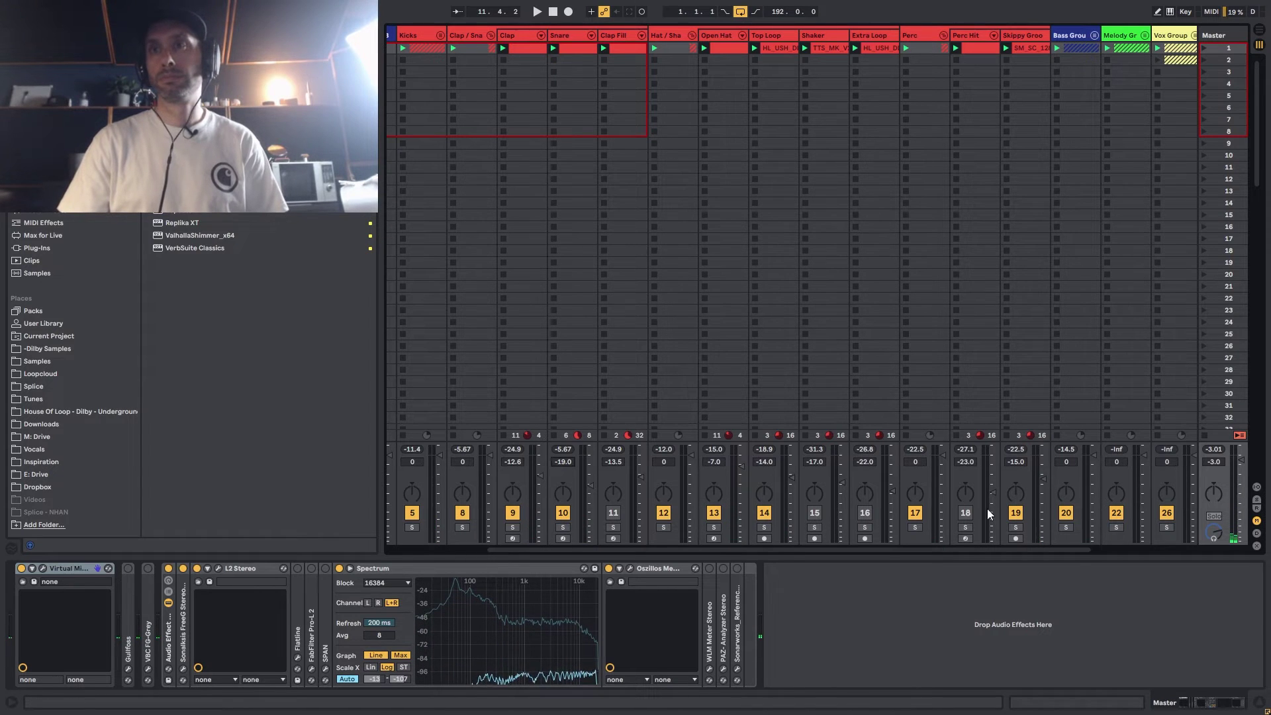
Step: Activate the Perc Hit track and launch a copy of its first clip from scene 2 during playback
{"action": "left_click", "coordinate": [966, 512]}
{"action": "key", "text": "space"}
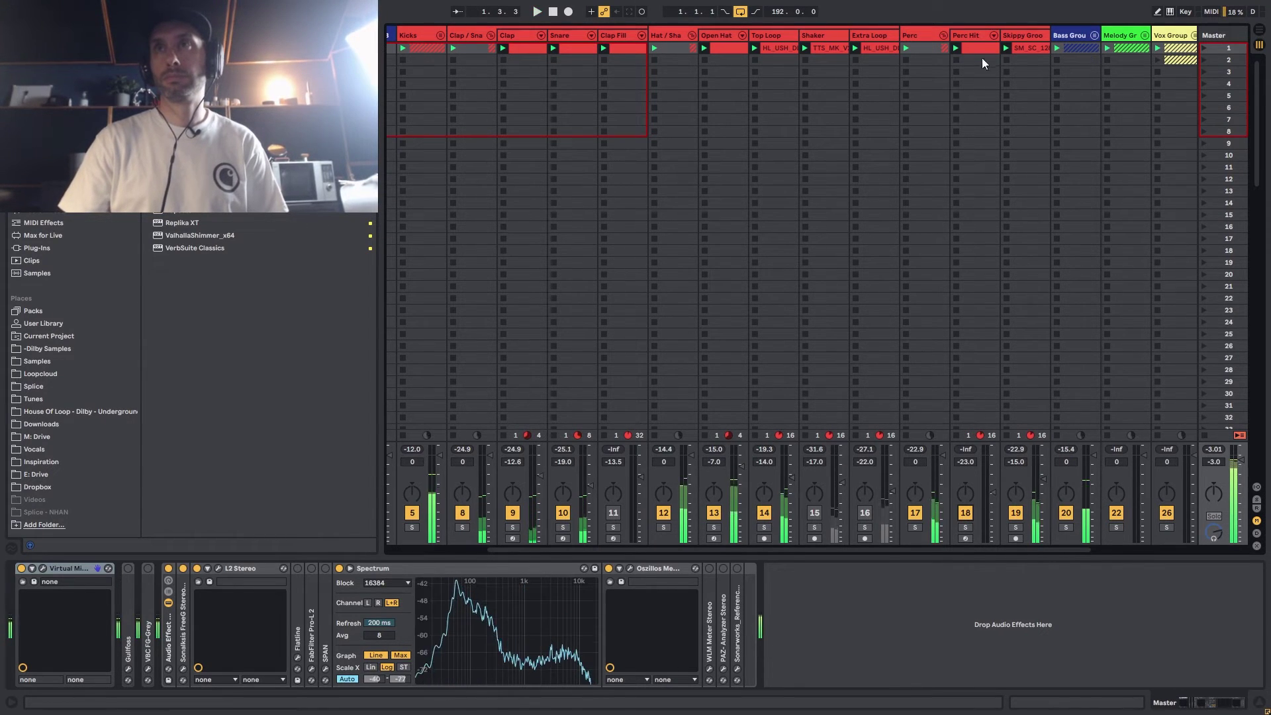
{"action": "left_click_drag", "start_coordinate": [979, 48], "coordinate": [975, 62]}
{"action": "left_click", "coordinate": [955, 60]}
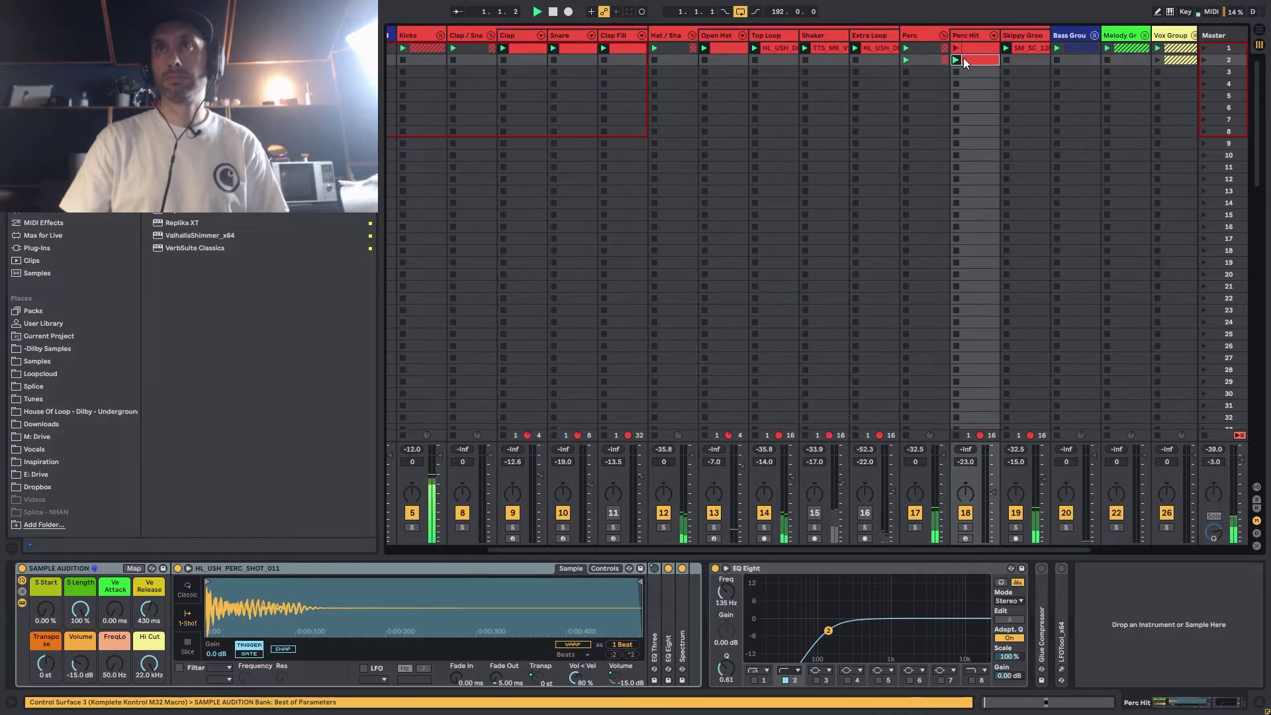
Step: Open the copied Perc Hit clip and loop only its second bar, from 2.1.1 to 3.1.1
{"action": "double_click", "coordinate": [965, 60]}
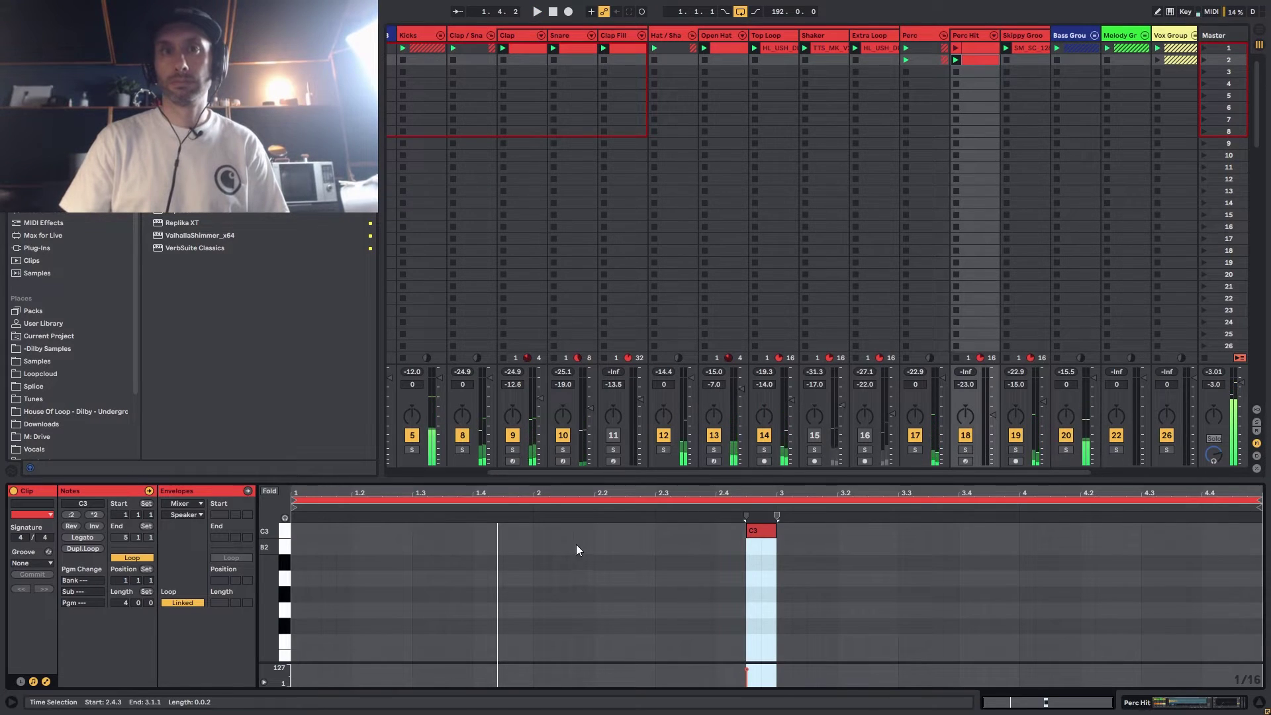
{"action": "left_click_drag", "start_coordinate": [536, 547], "coordinate": [780, 553]}
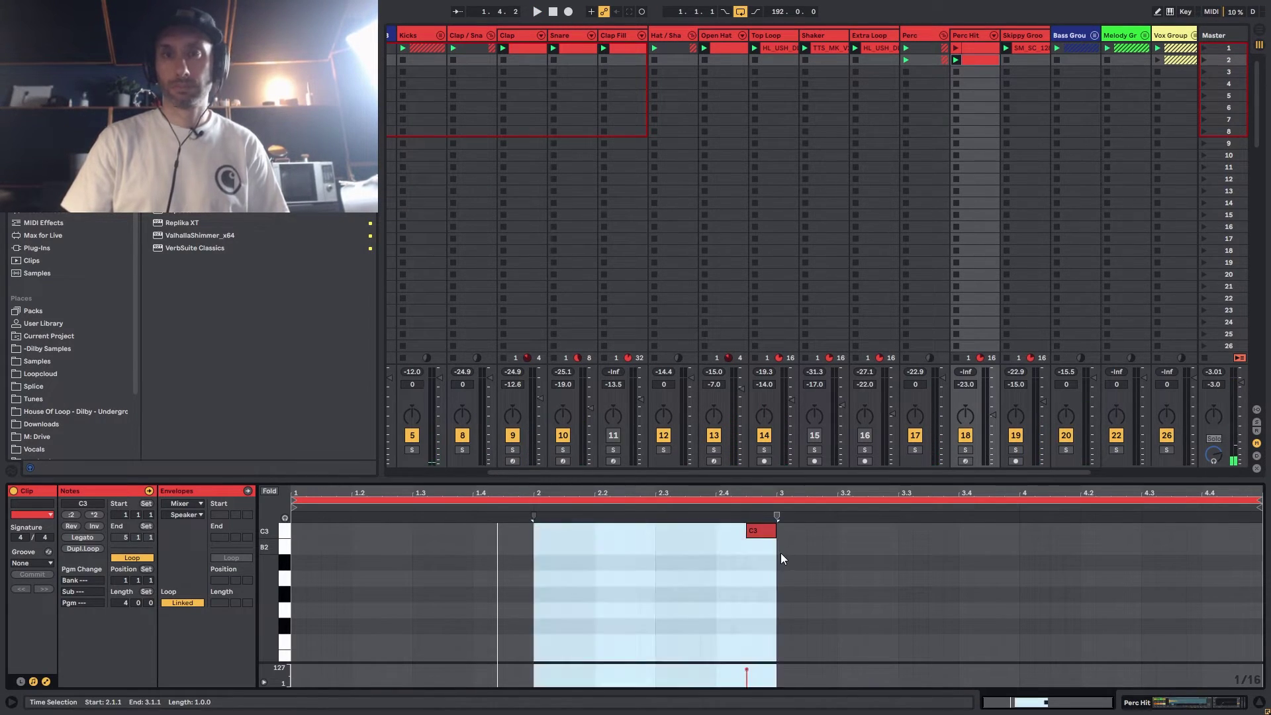
{"action": "key", "text": "ctrl+l"}
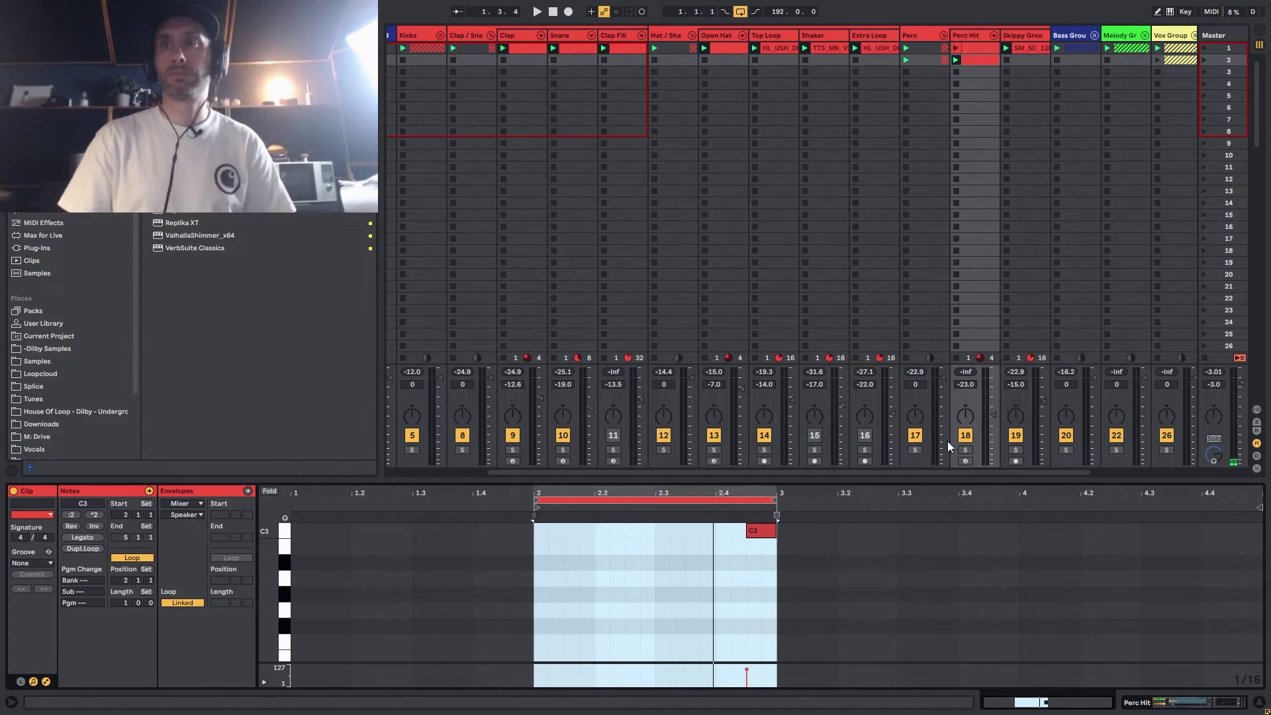
Step: Play the mix and set the Perc Hit track's volume to -30 dB
{"action": "key", "text": "space"}
{"action": "left_click", "coordinate": [968, 382]}
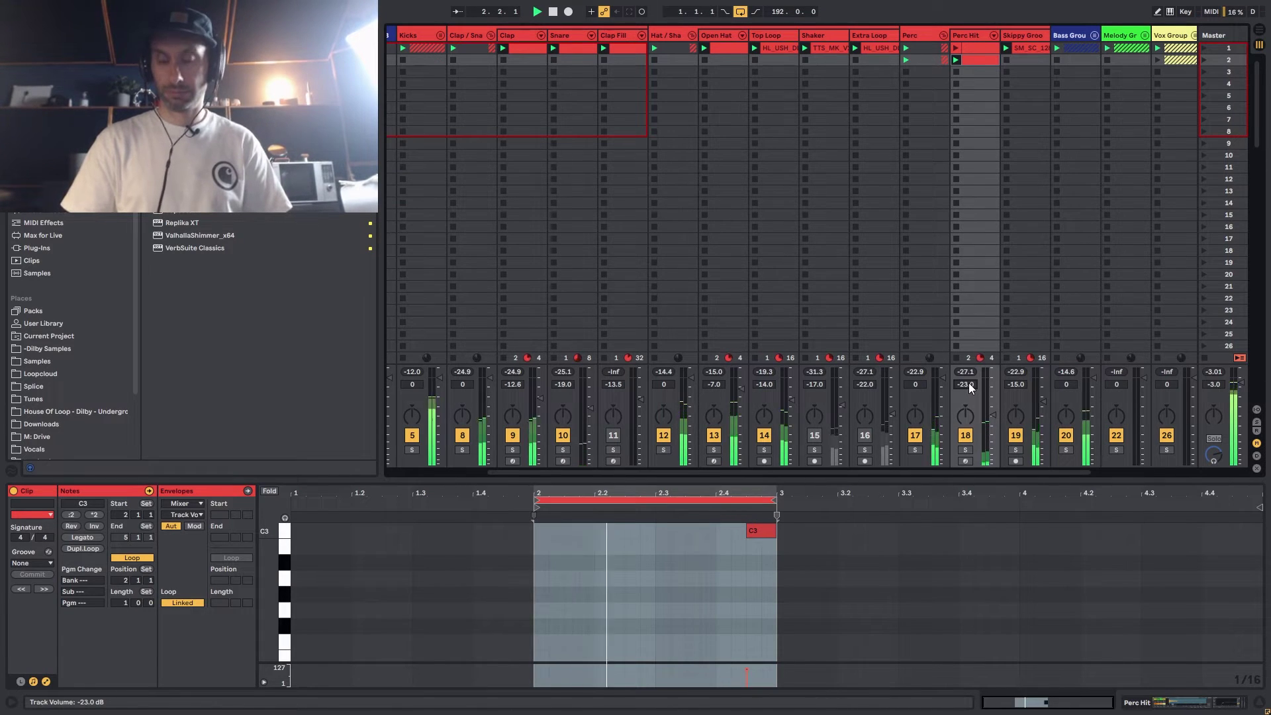
{"action": "type", "text": "-30"}
{"action": "key", "text": "Return"}
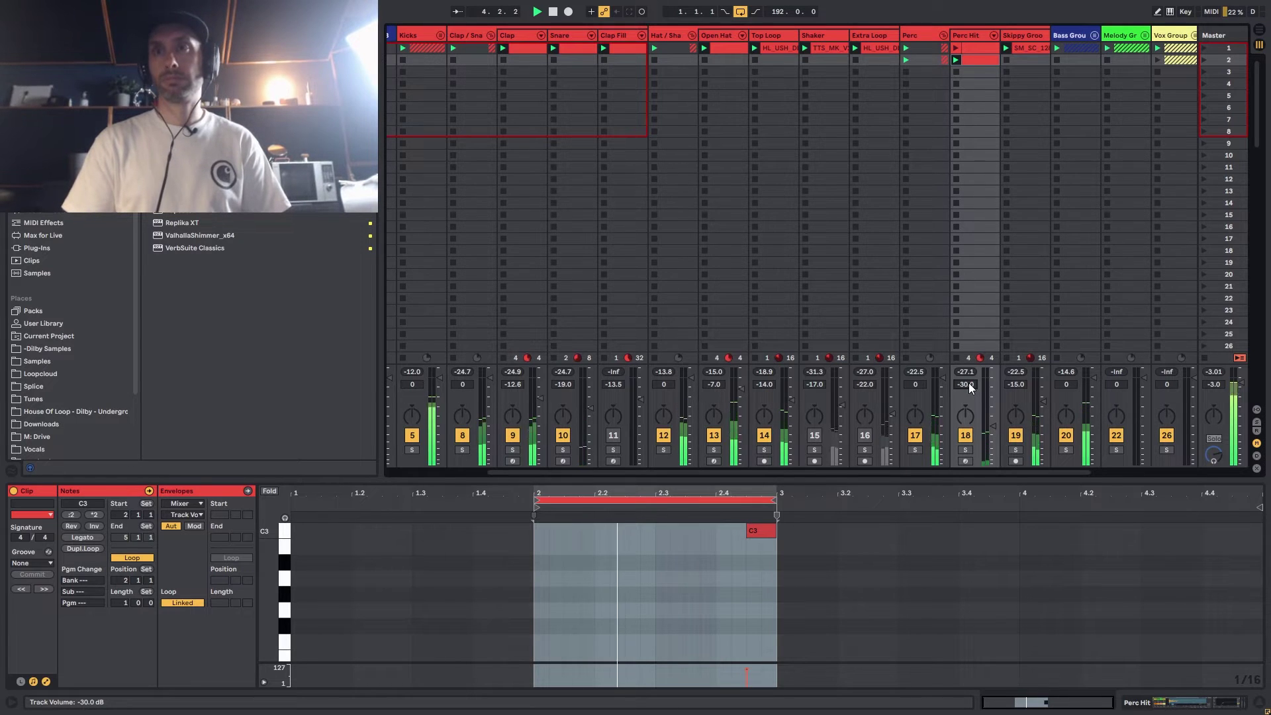
Step: Raise the Perc Hit track's volume by ear up to -23 dB and ease it back to -25 dB
{"action": "type", "text": "-24"}
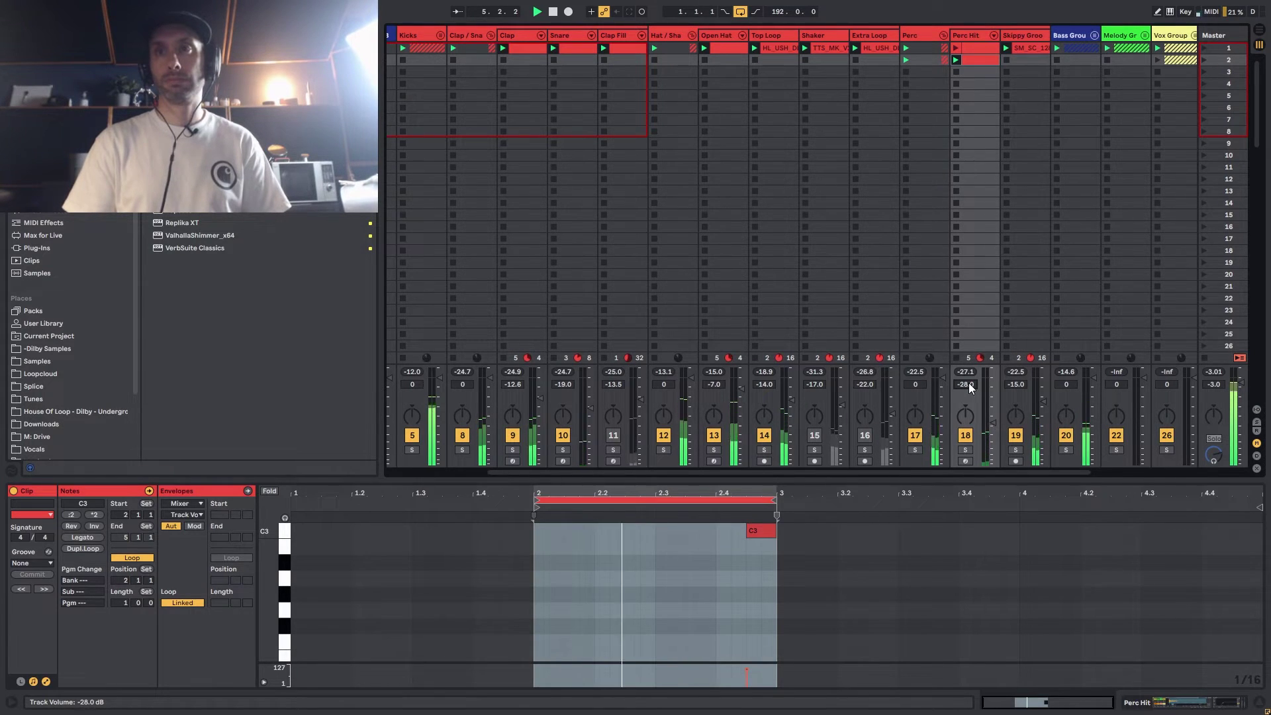
{"action": "key", "text": "Return"}
{"action": "key", "text": "Up"}
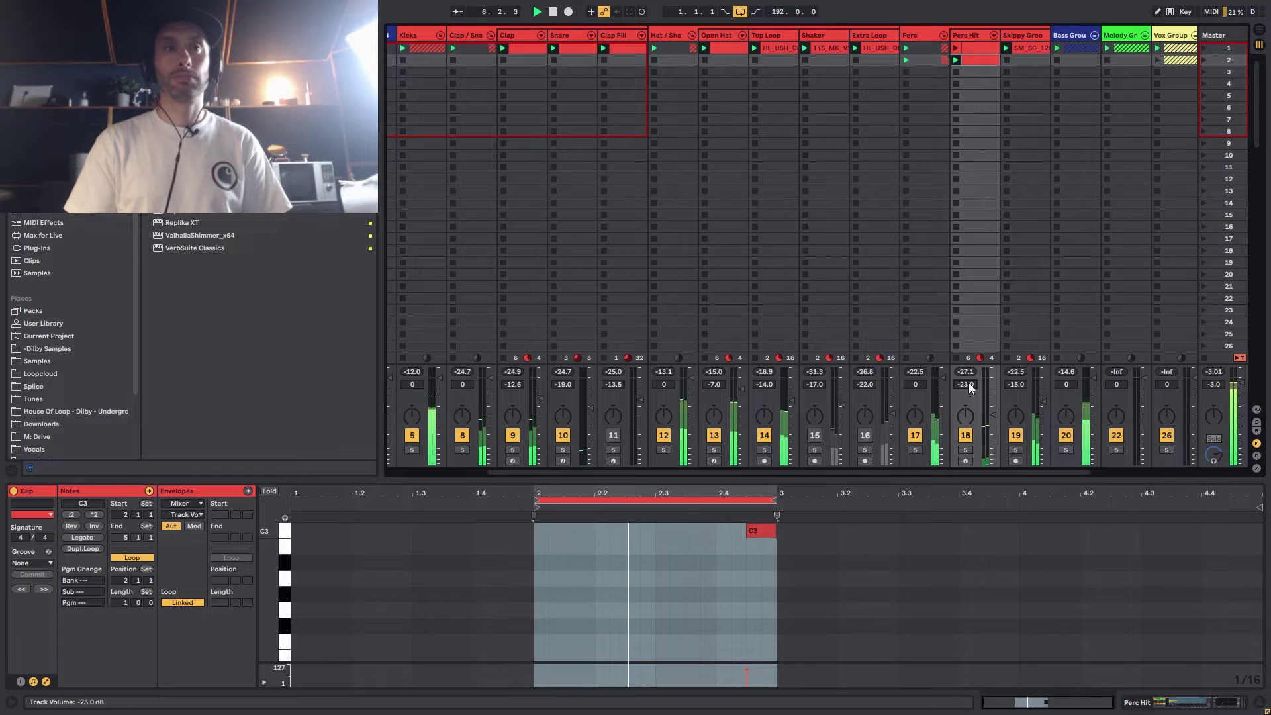
{"action": "key", "text": "Down"}
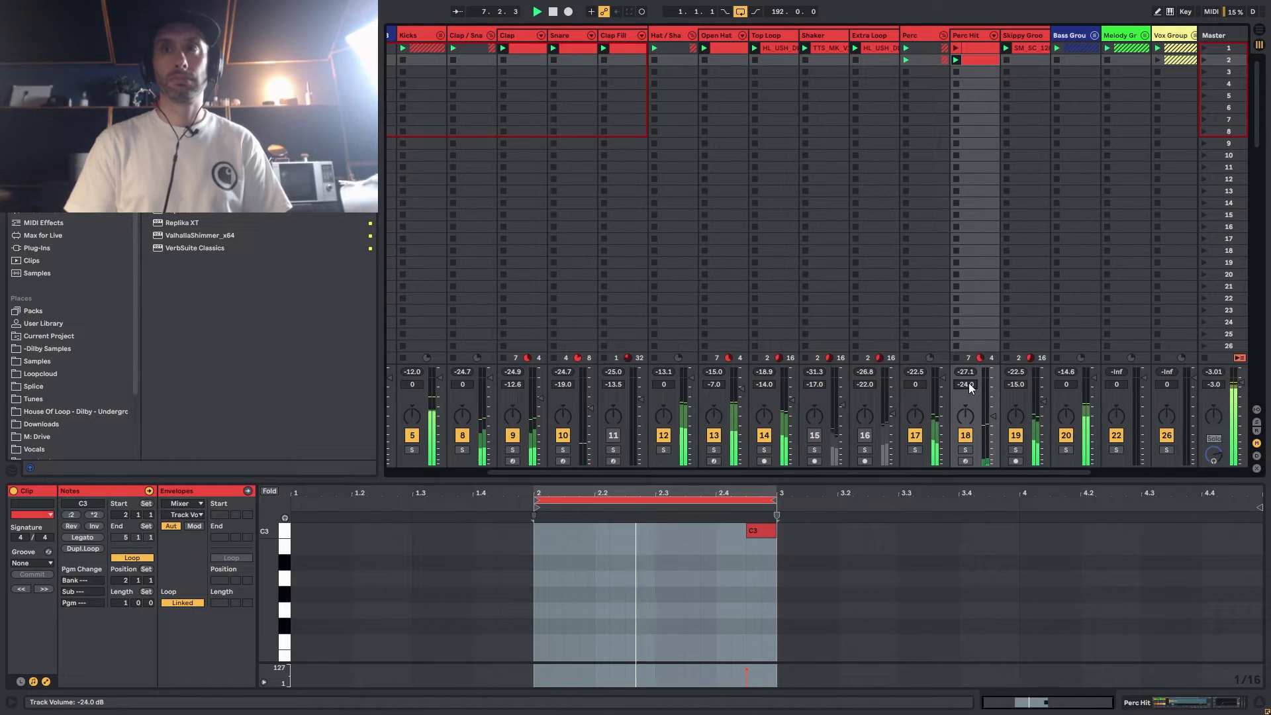
{"action": "key", "text": "Down"}
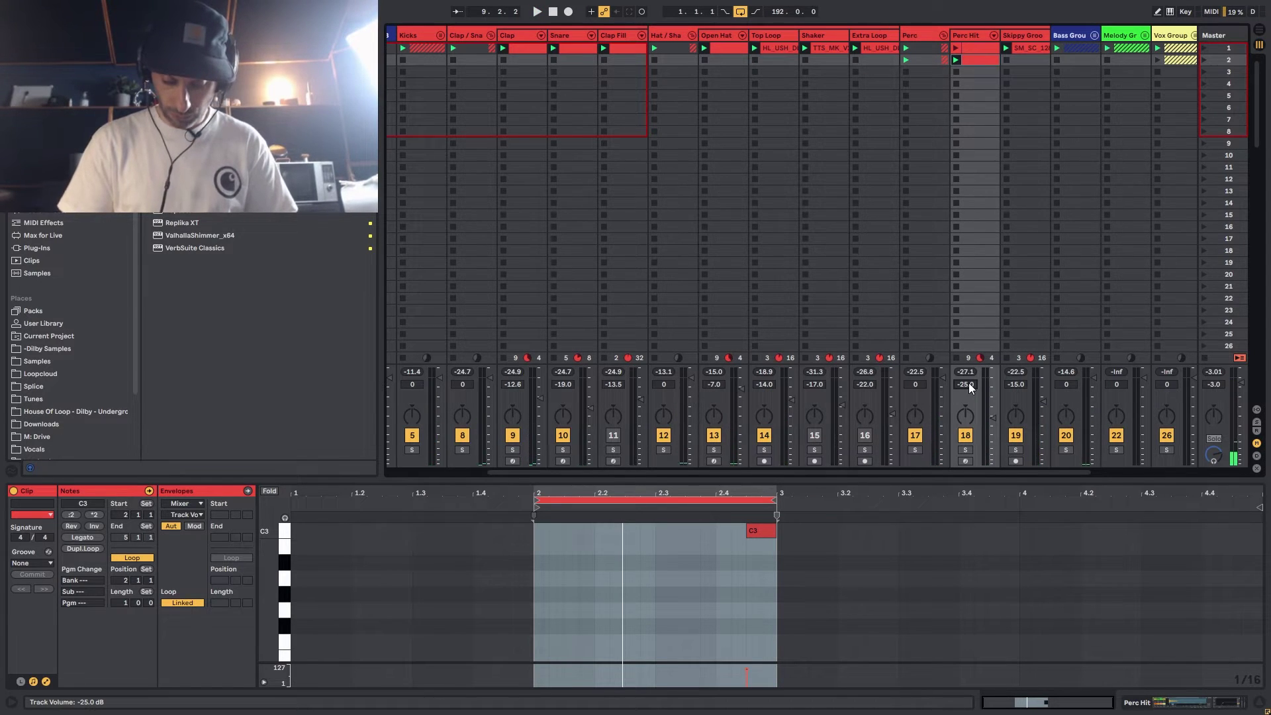
Step: Play the mix with Perc Hit starting loud and lower its volume by ear from -3 dB down to -22 dB
{"action": "key", "text": "space"}
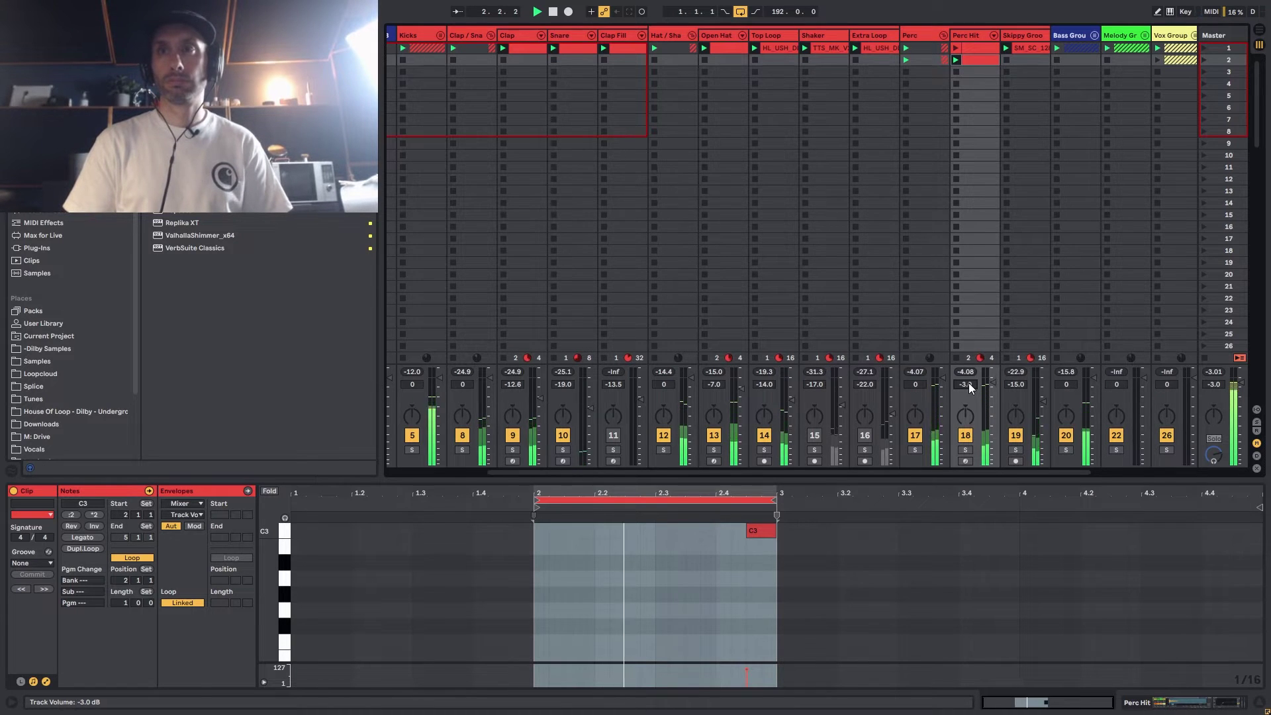
{"action": "key", "text": "Down"}
{"action": "key", "text": "Down"}
{"action": "key", "text": "Down"}
{"action": "key", "text": "Down"}
{"action": "key", "text": "Down"}
{"action": "key", "text": "Down"}
{"action": "key", "text": "Down"}
{"action": "key", "text": "Down"}
{"action": "key", "text": "Down"}
{"action": "key", "text": "Down"}
{"action": "key", "text": "Down"}
{"action": "key", "text": "Down"}
{"action": "key", "text": "Down"}
{"action": "key", "text": "Down"}
{"action": "key", "text": "Down"}
{"action": "key", "text": "Down"}
{"action": "key", "text": "Down"}
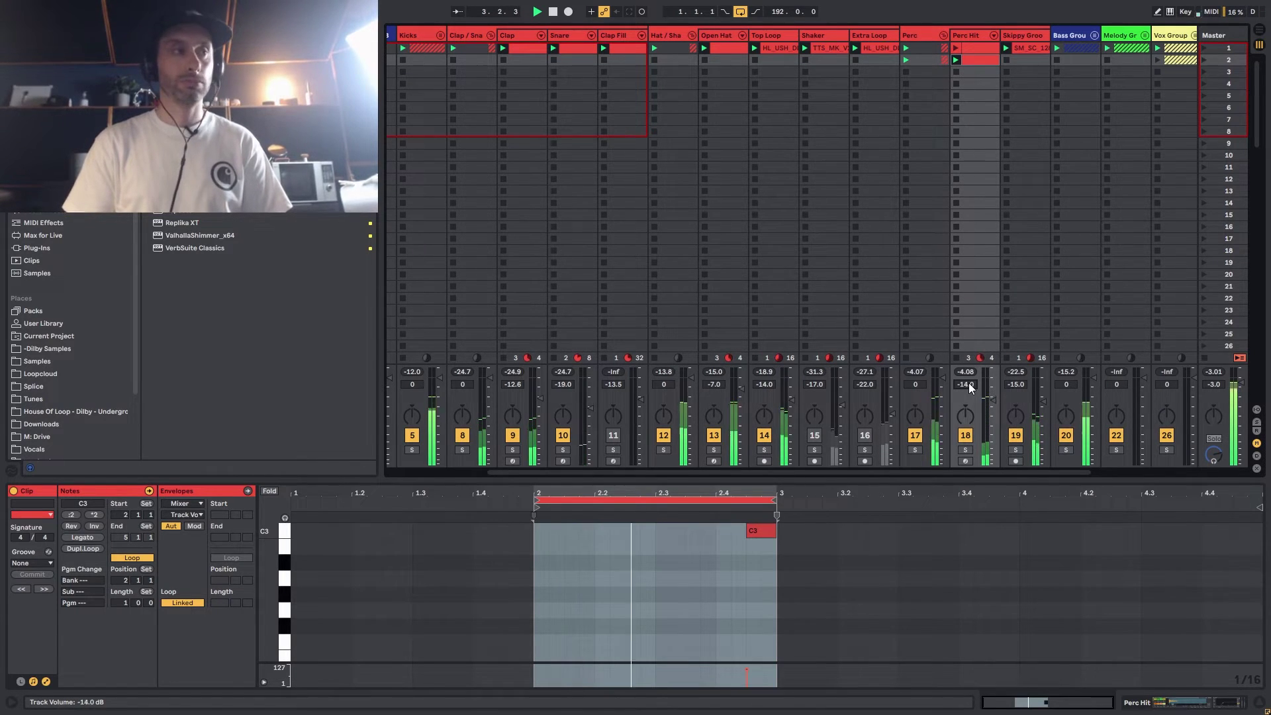
{"action": "key", "text": "Down"}
{"action": "key", "text": "Down"}
{"action": "key", "text": "Down"}
{"action": "key", "text": "Down"}
{"action": "key", "text": "Down"}
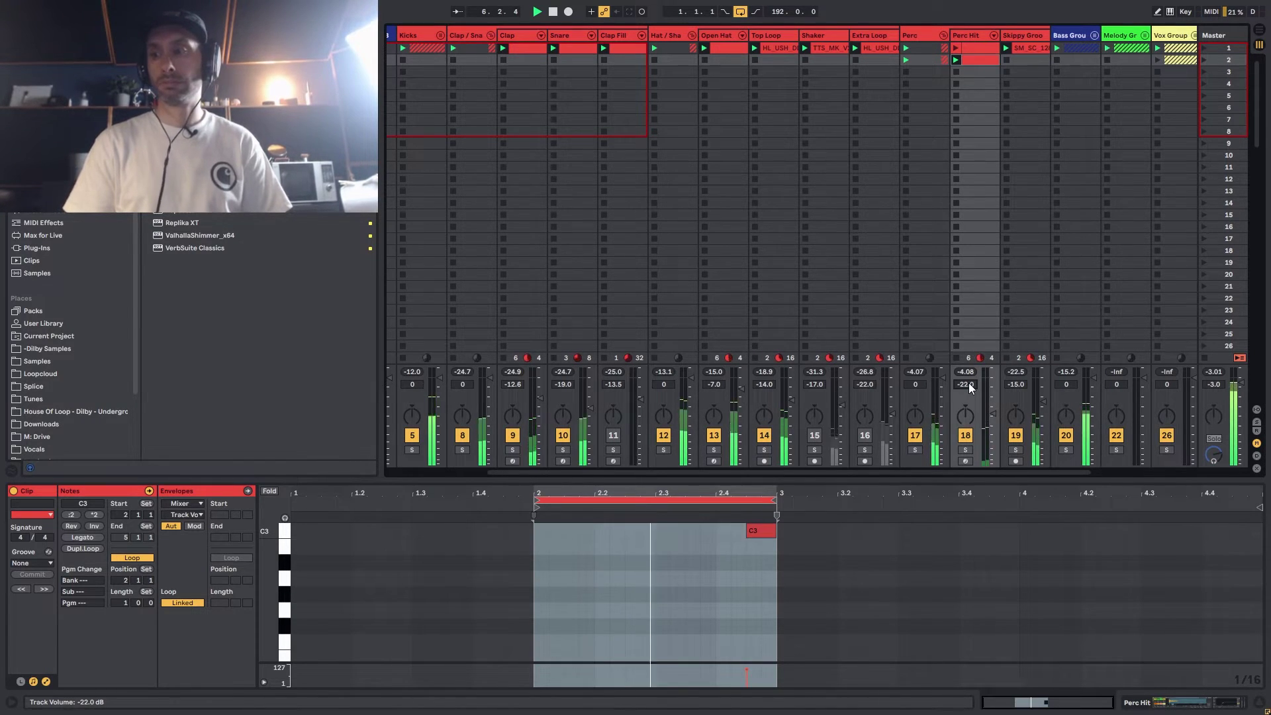
{"action": "key", "text": "space"}
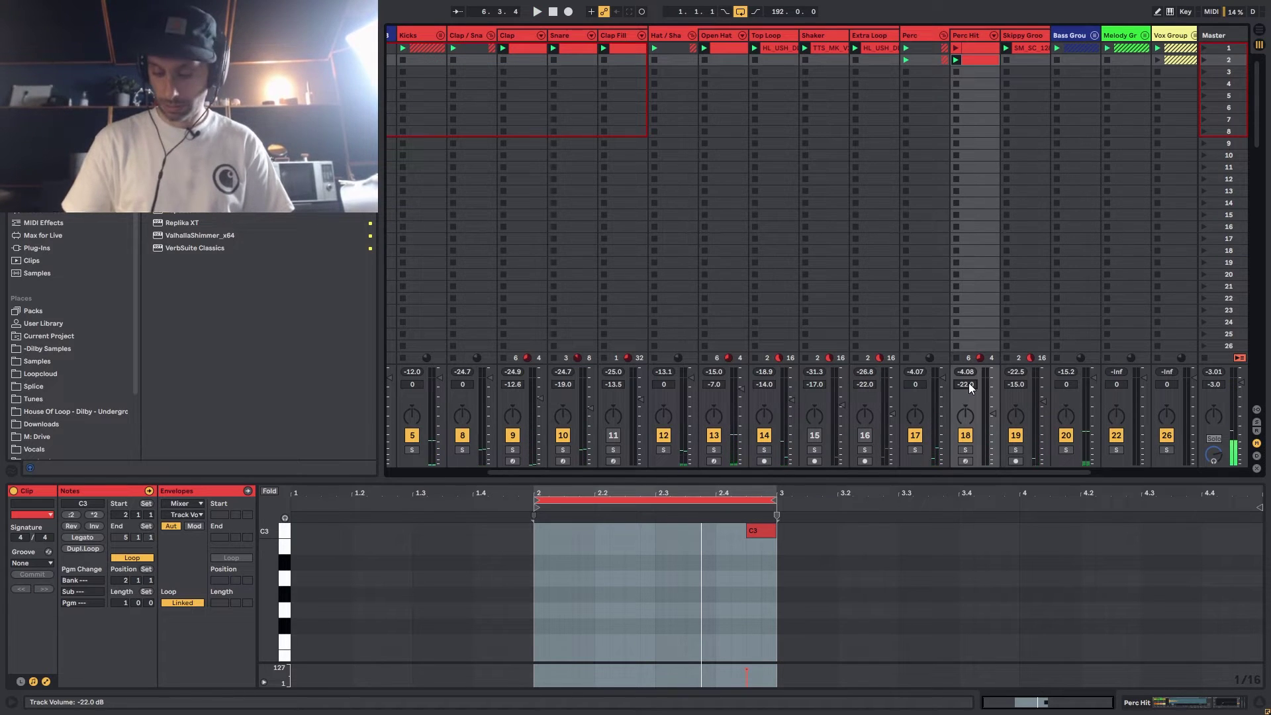
Step: Settle the Perc Hit volume at -23 dB against the playing mix and relaunch the track's original clip in scene 1
{"action": "key", "text": "space"}
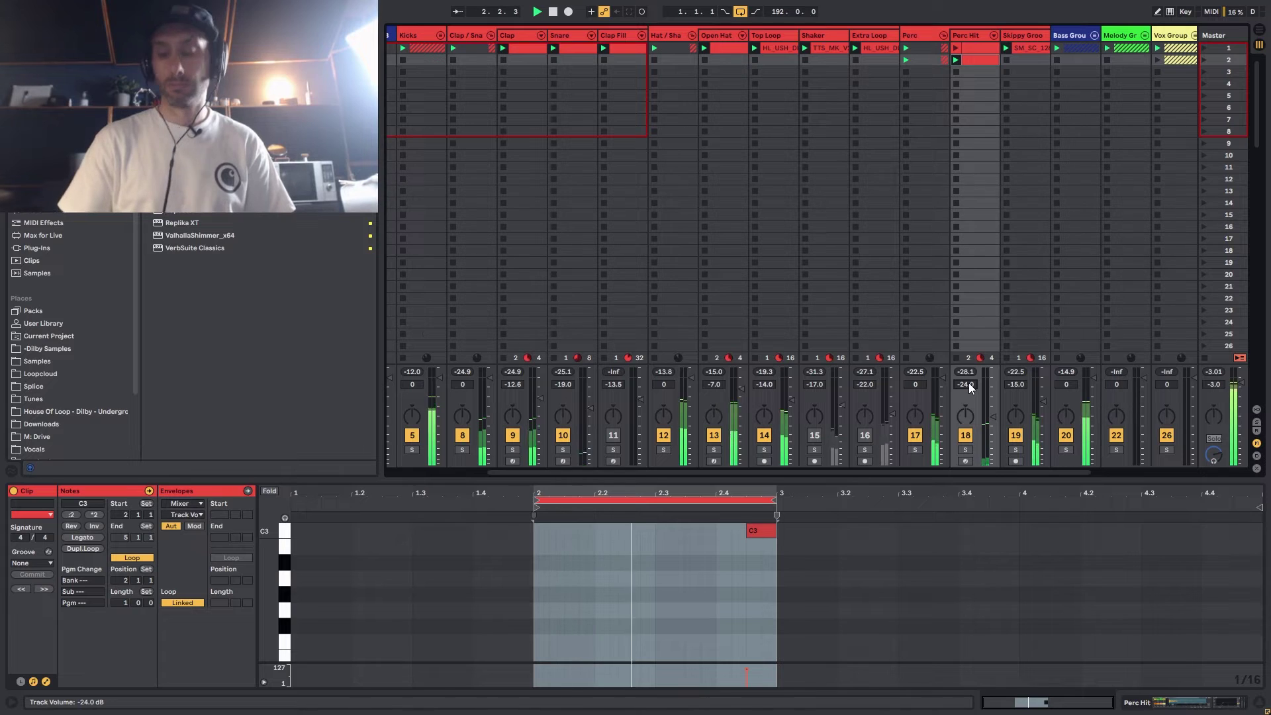
{"action": "scroll", "coordinate": [969, 383], "scroll_direction": "up", "scroll_amount": 1}
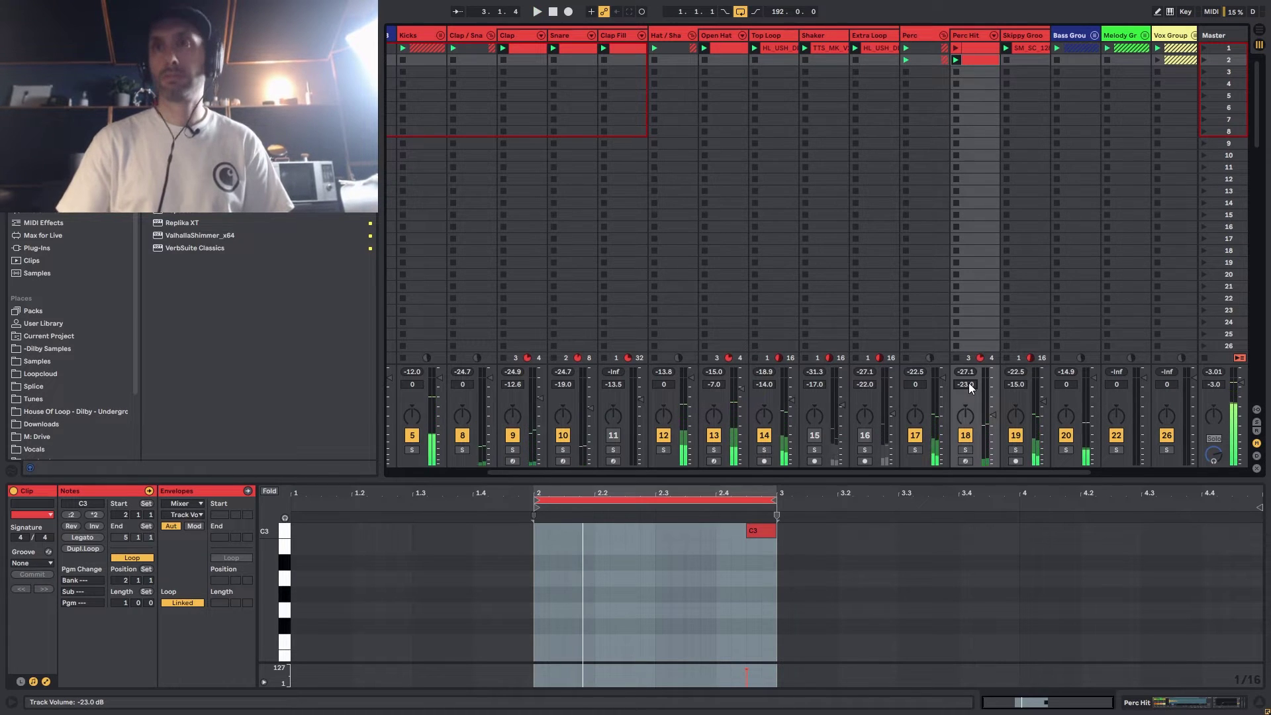
{"action": "left_click", "coordinate": [957, 48]}
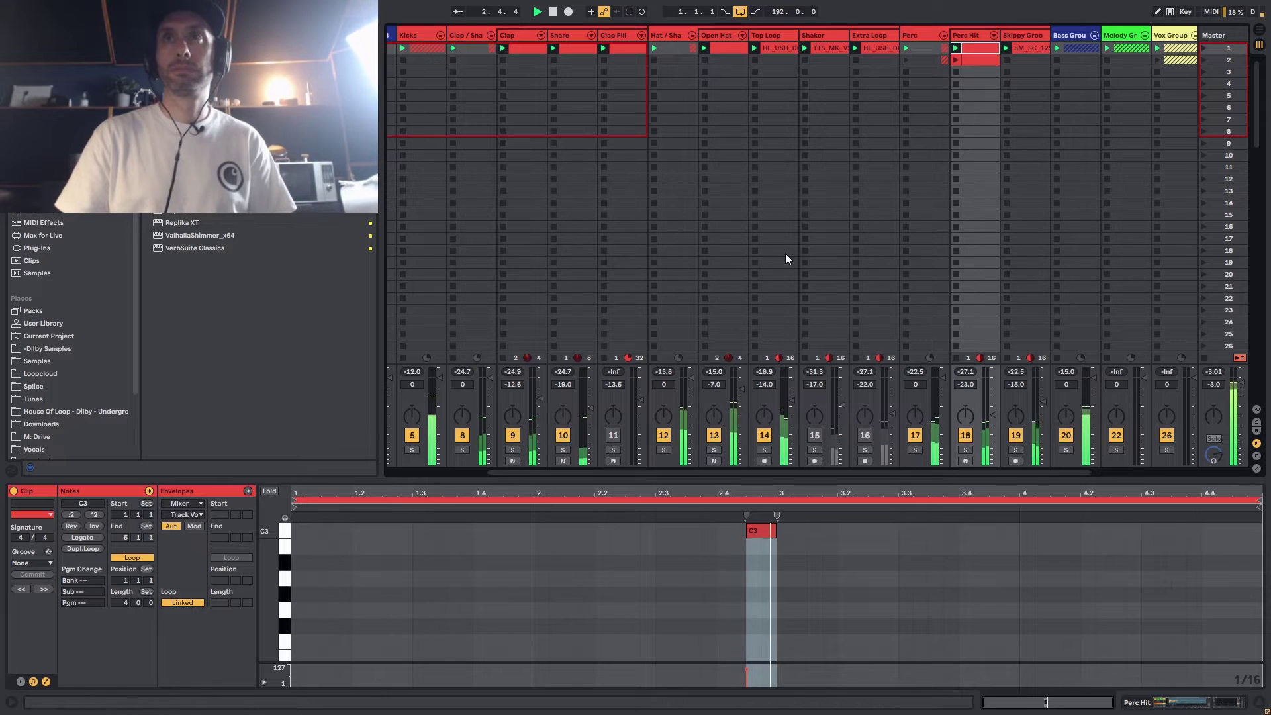
Step: Activate the Shaker track and raise its volume by ear from -25 dB through -20 and -16 dB, settling at -17 dB
{"action": "left_click", "coordinate": [815, 438]}
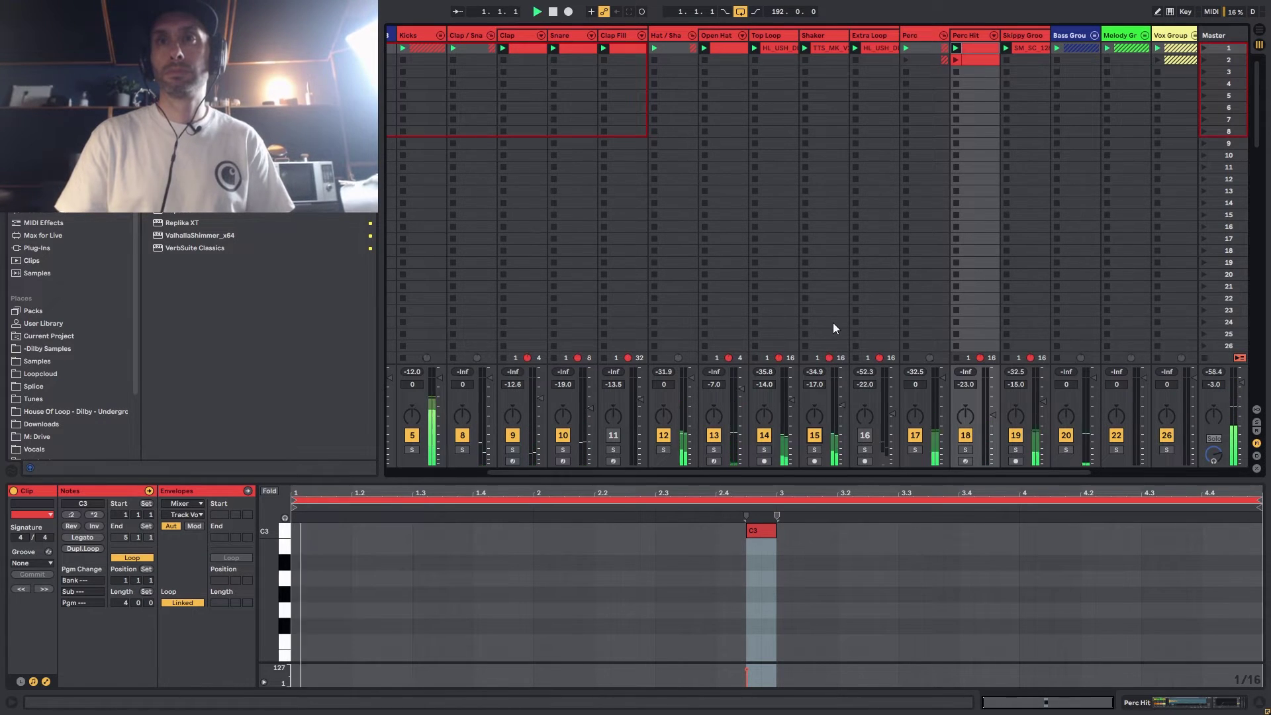
{"action": "left_click", "coordinate": [818, 385]}
{"action": "type", "text": "-"}
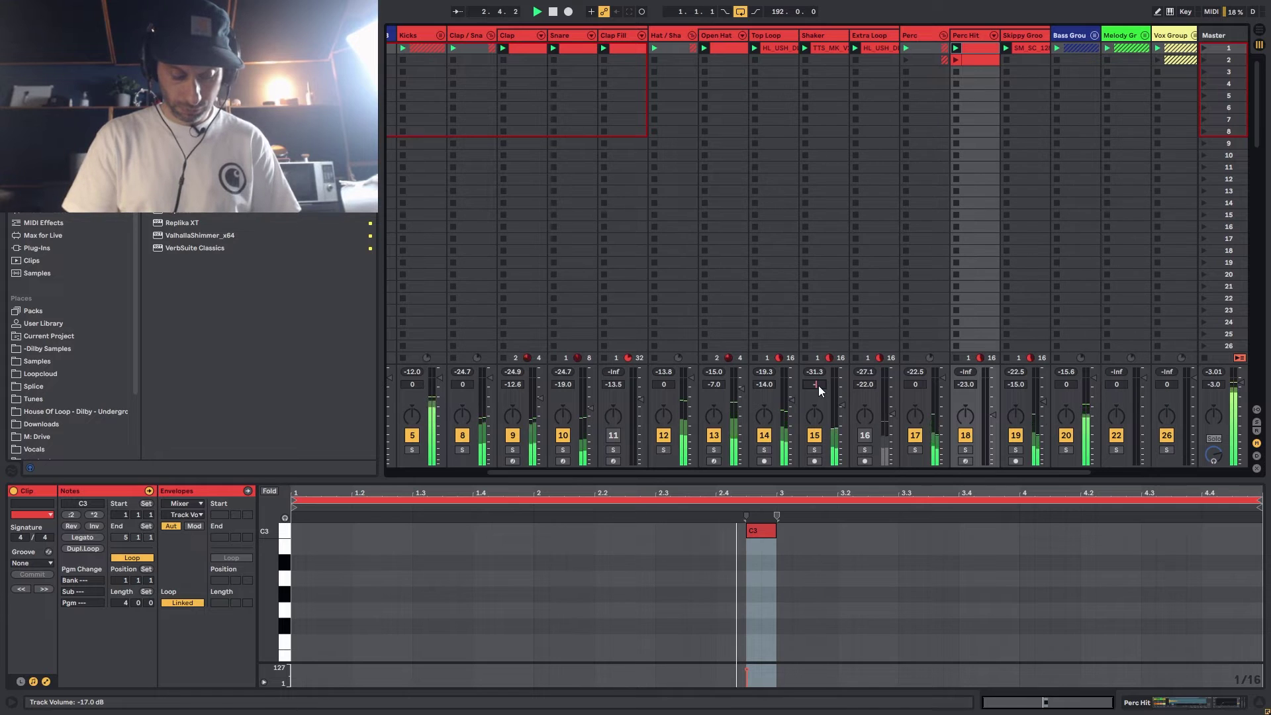
{"action": "type", "text": "25"}
{"action": "key", "text": "Return"}
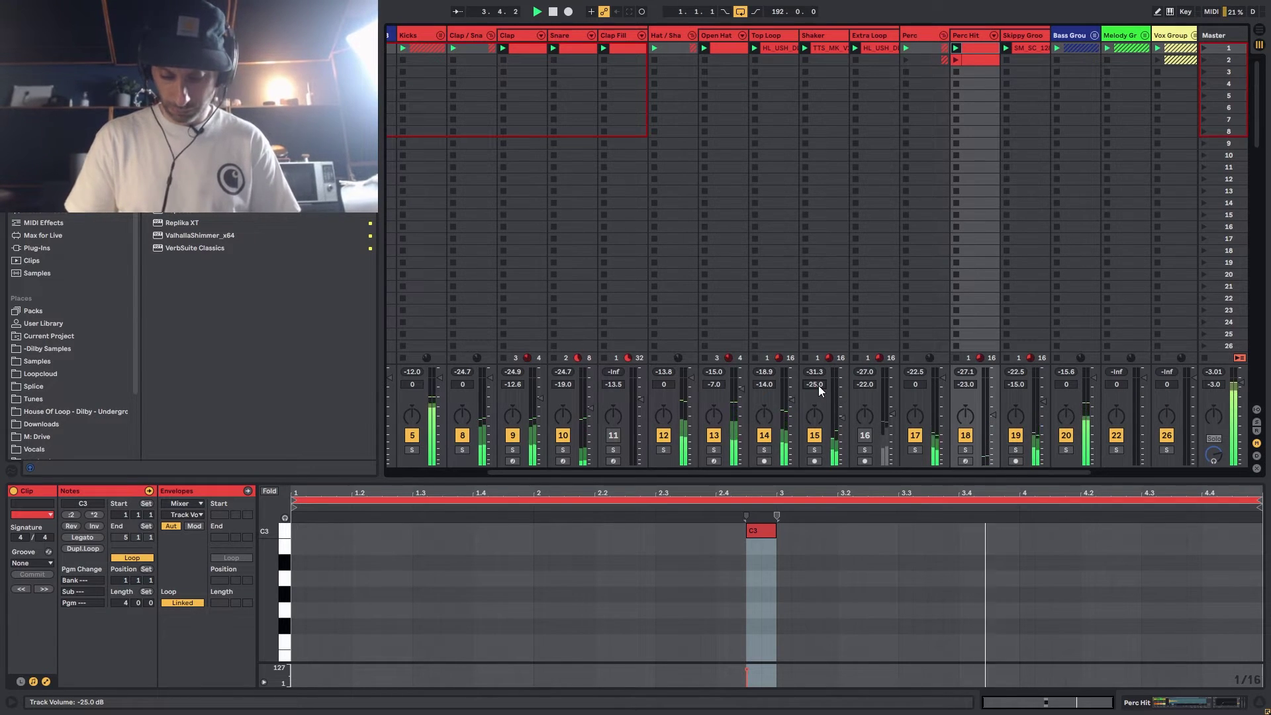
{"action": "type", "text": "-20"}
{"action": "key", "text": "Return"}
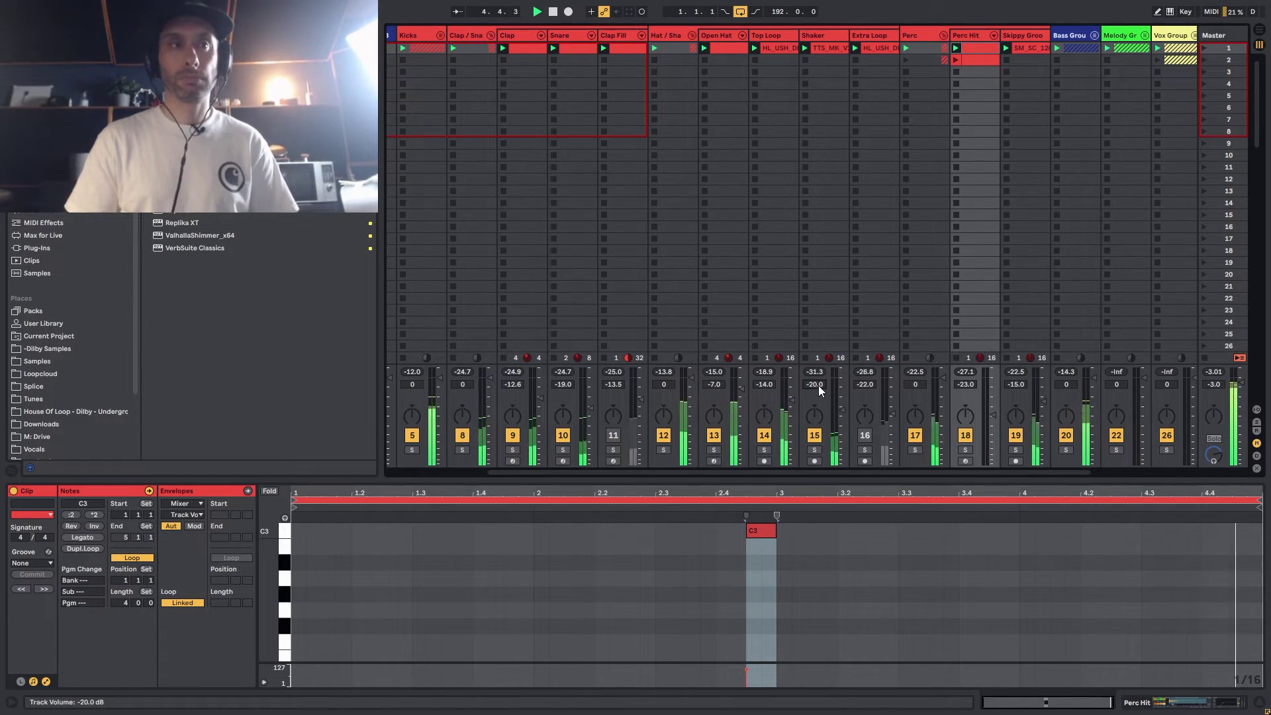
{"action": "type", "text": "-17"}
{"action": "key", "text": "Return"}
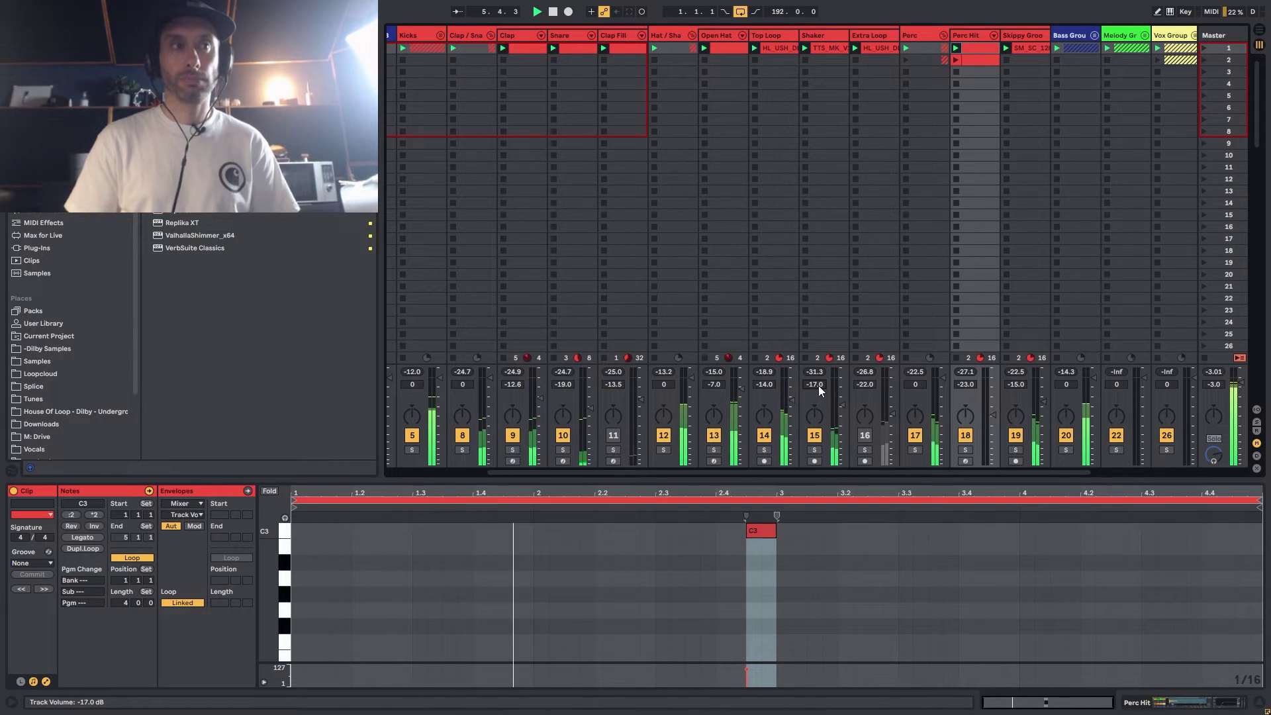
{"action": "type", "text": "-16"}
{"action": "key", "text": "Return"}
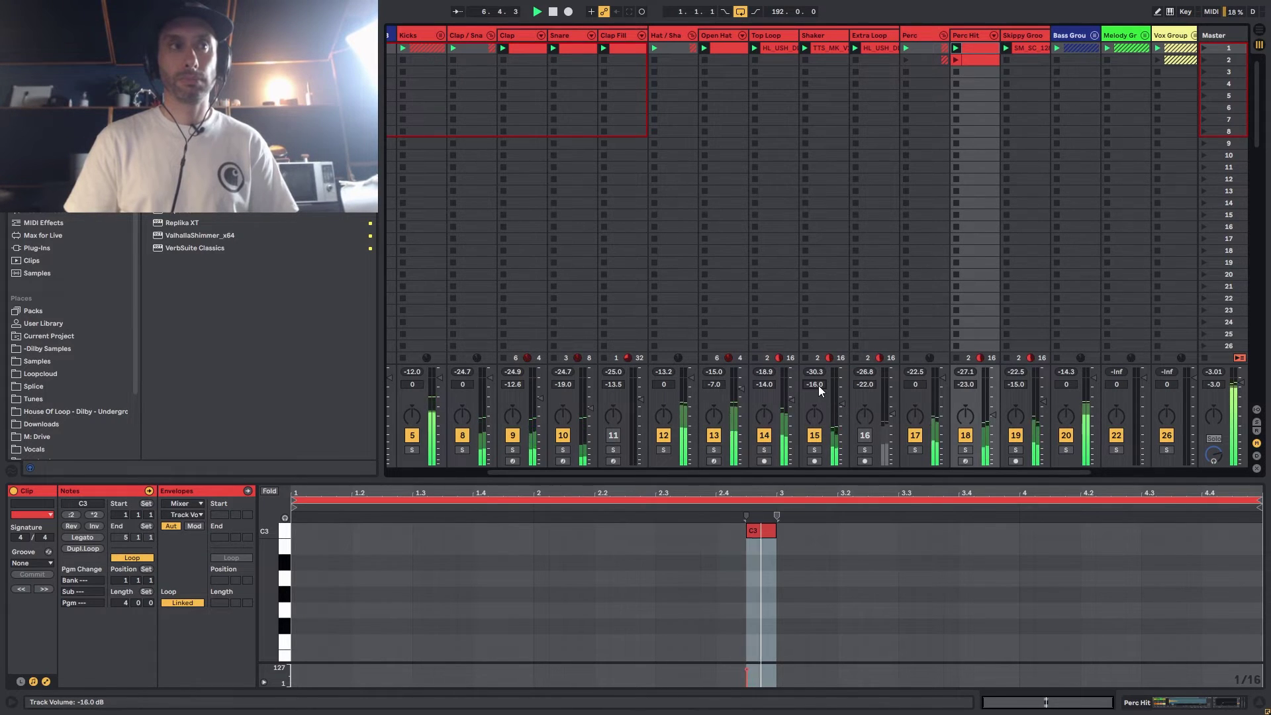
{"action": "key", "text": "Down"}
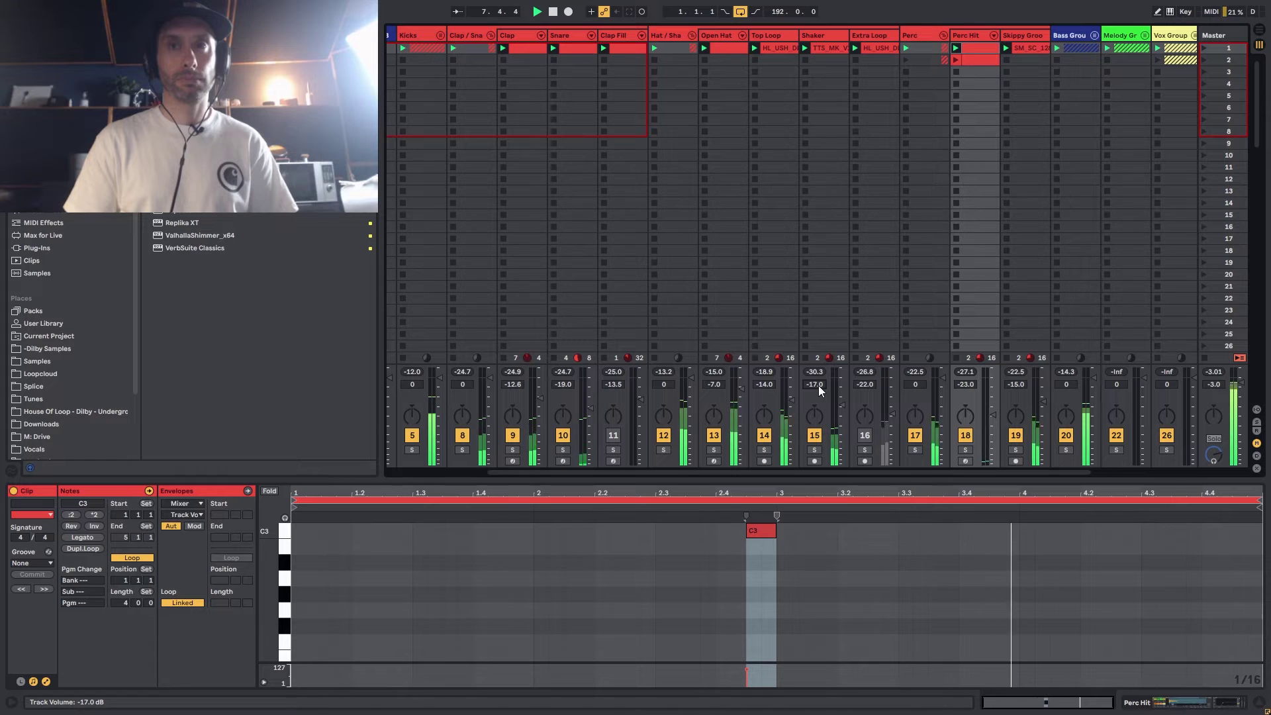
{"action": "key", "text": "space"}
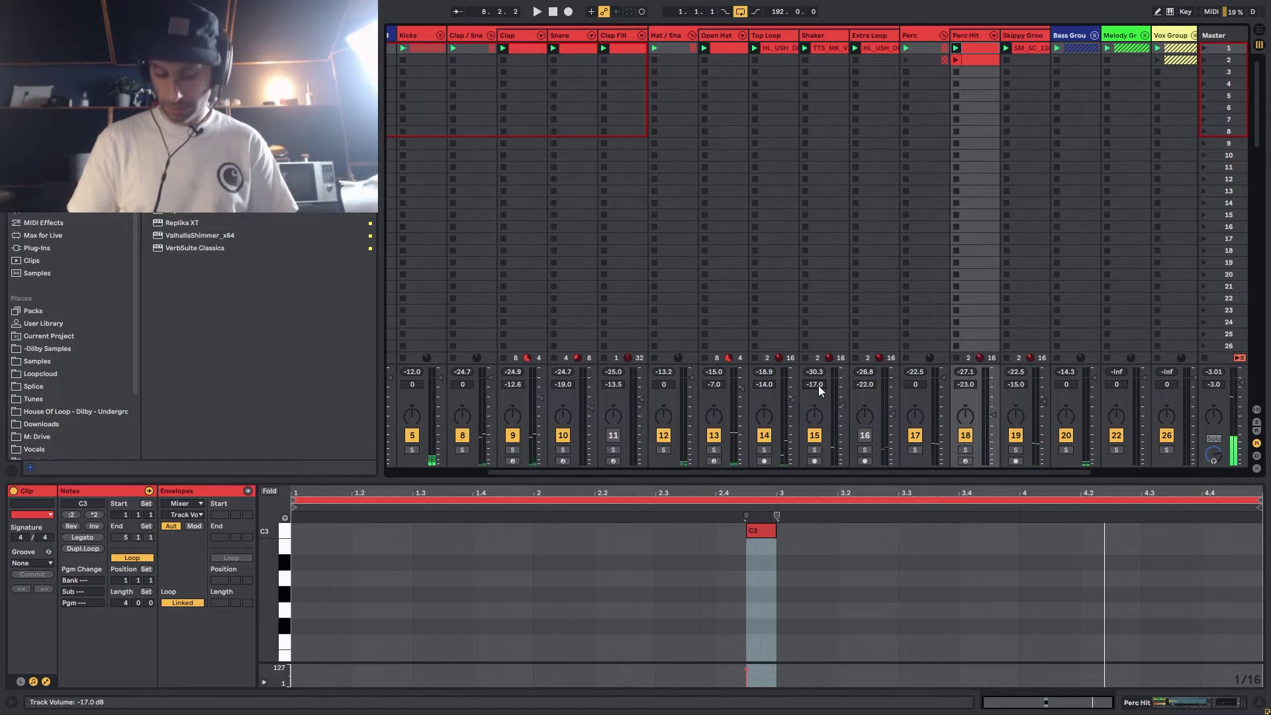
Step: Start the Shaker loud in the playing mix and lower its volume by ear through -14 and -15 dB to -16 dB
{"action": "type", "text": "-4"}
{"action": "key", "text": "Return"}
{"action": "key", "text": "space"}
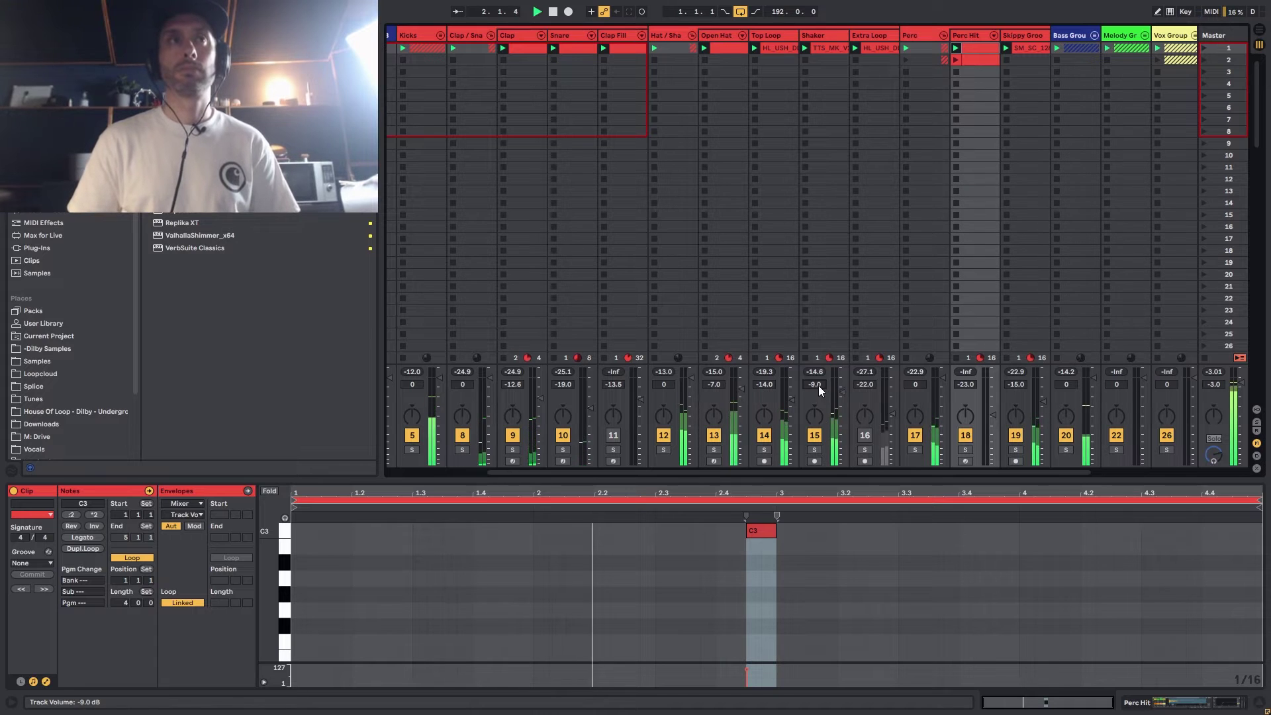
{"action": "type", "text": "-12"}
{"action": "key", "text": "Return"}
{"action": "type", "text": "-14"}
{"action": "key", "text": "Return"}
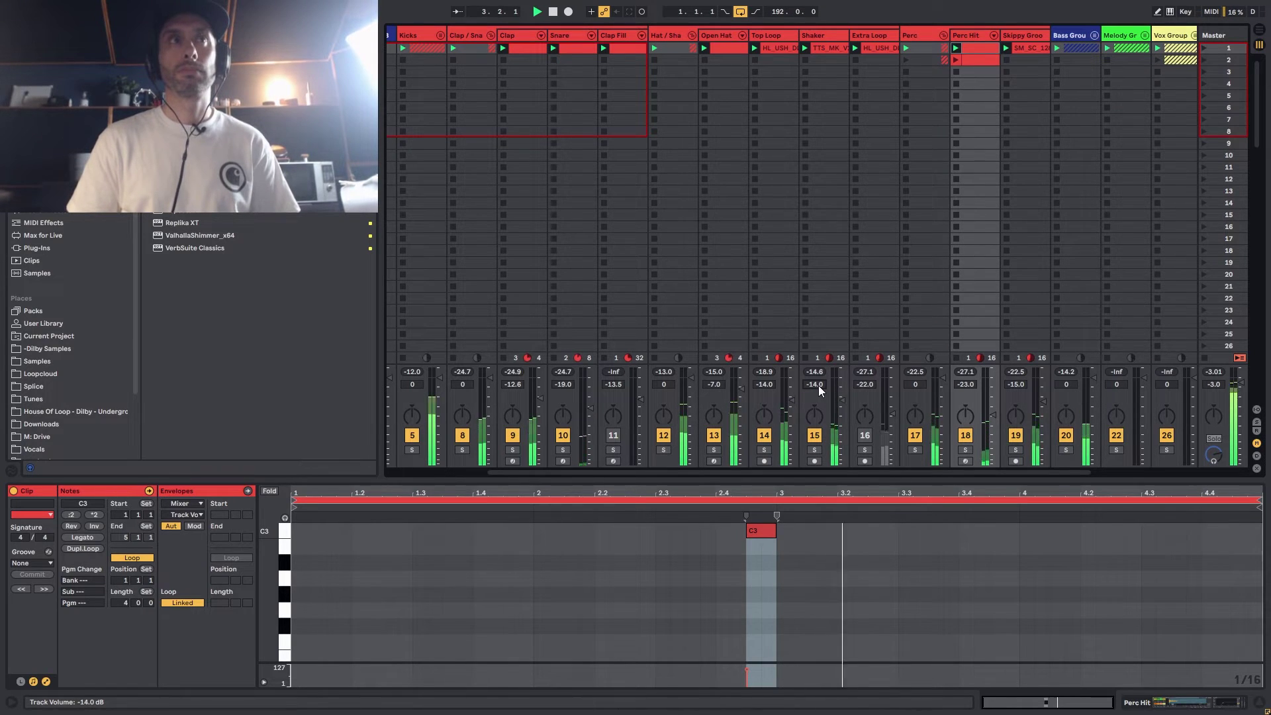
{"action": "key", "text": "Down"}
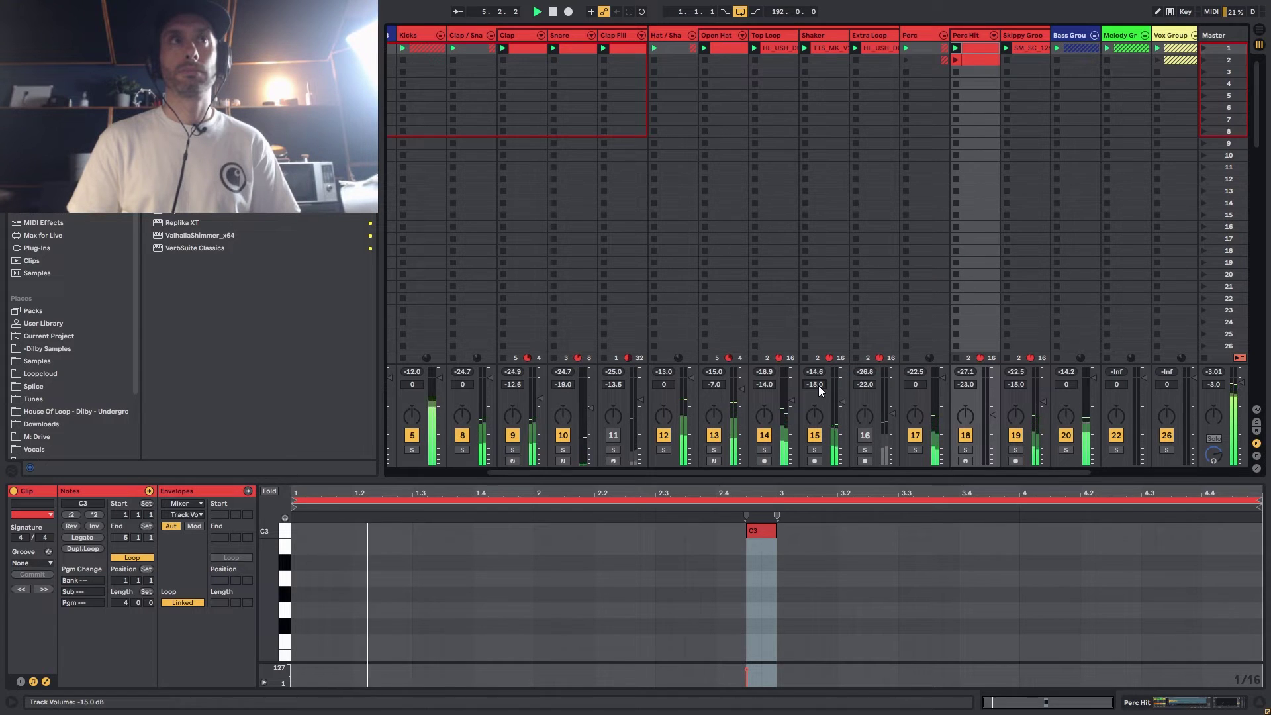
{"action": "key", "text": "space"}
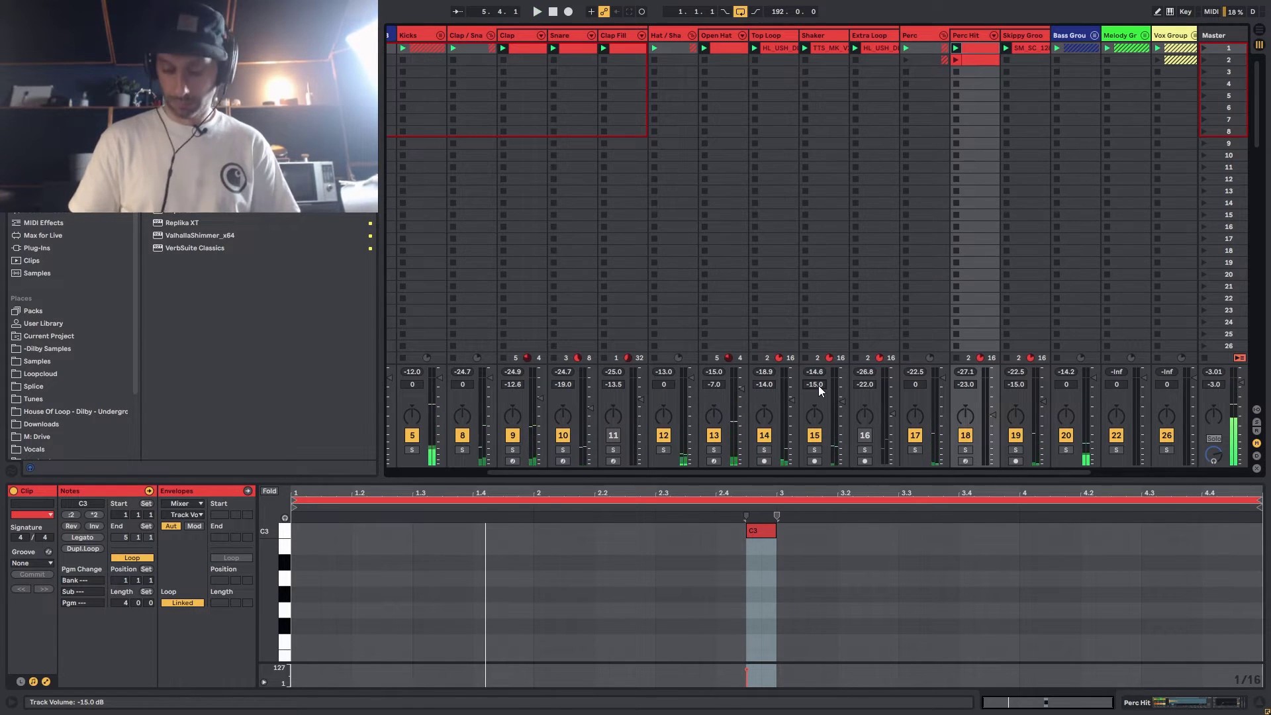
{"action": "key", "text": "space"}
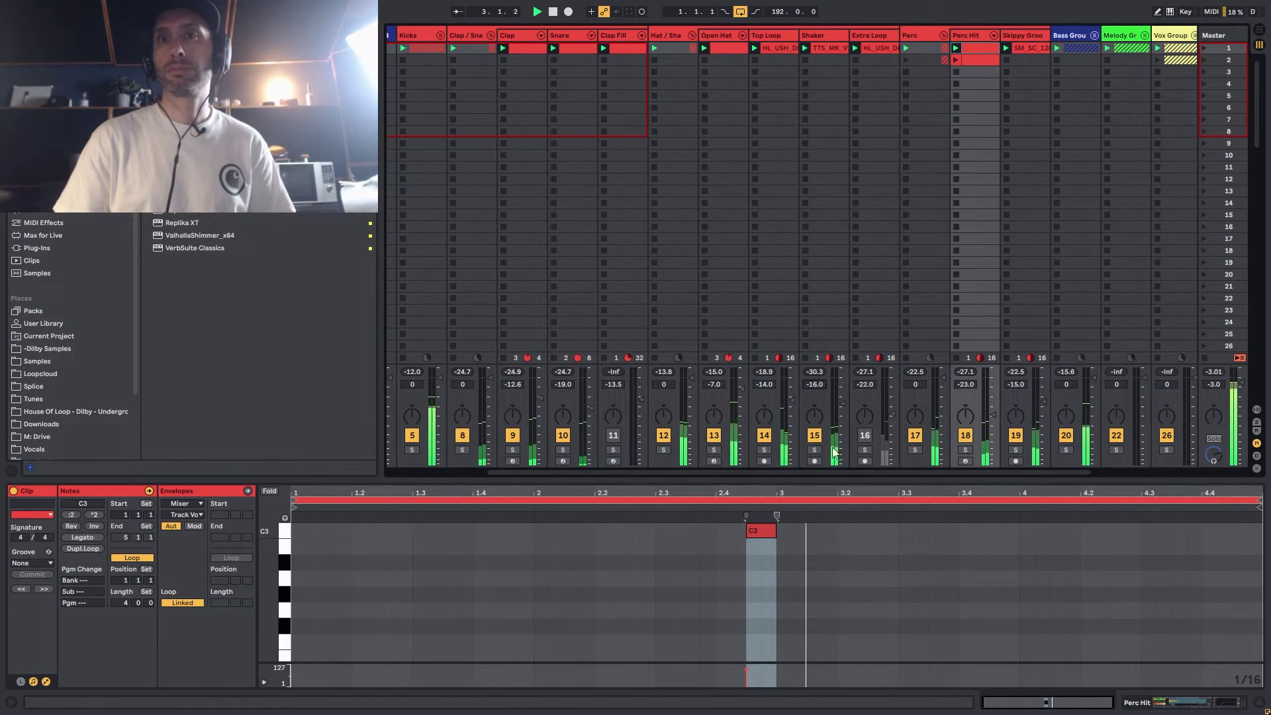
Step: Activate the Extra Loop track and raise its volume by ear from -35 dB to -29 dB against the playing mix
{"action": "left_click", "coordinate": [890, 311]}
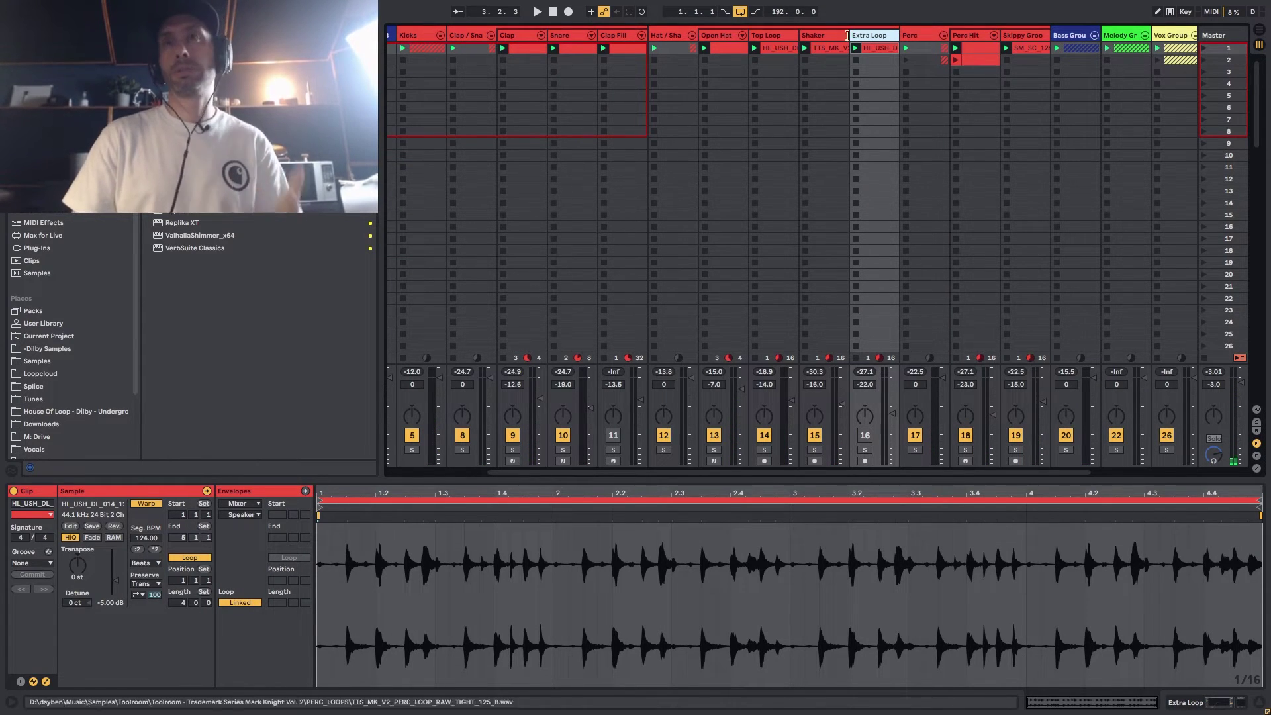
{"action": "left_click", "coordinate": [864, 436]}
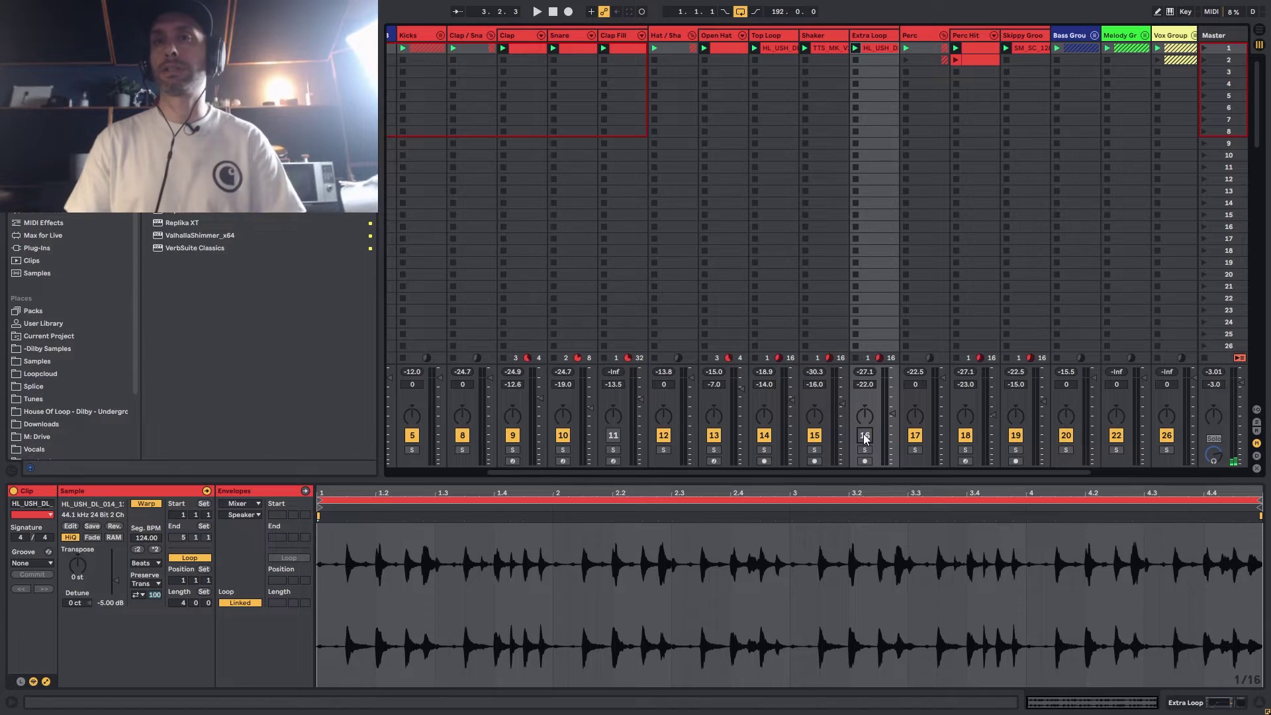
{"action": "key", "text": "space"}
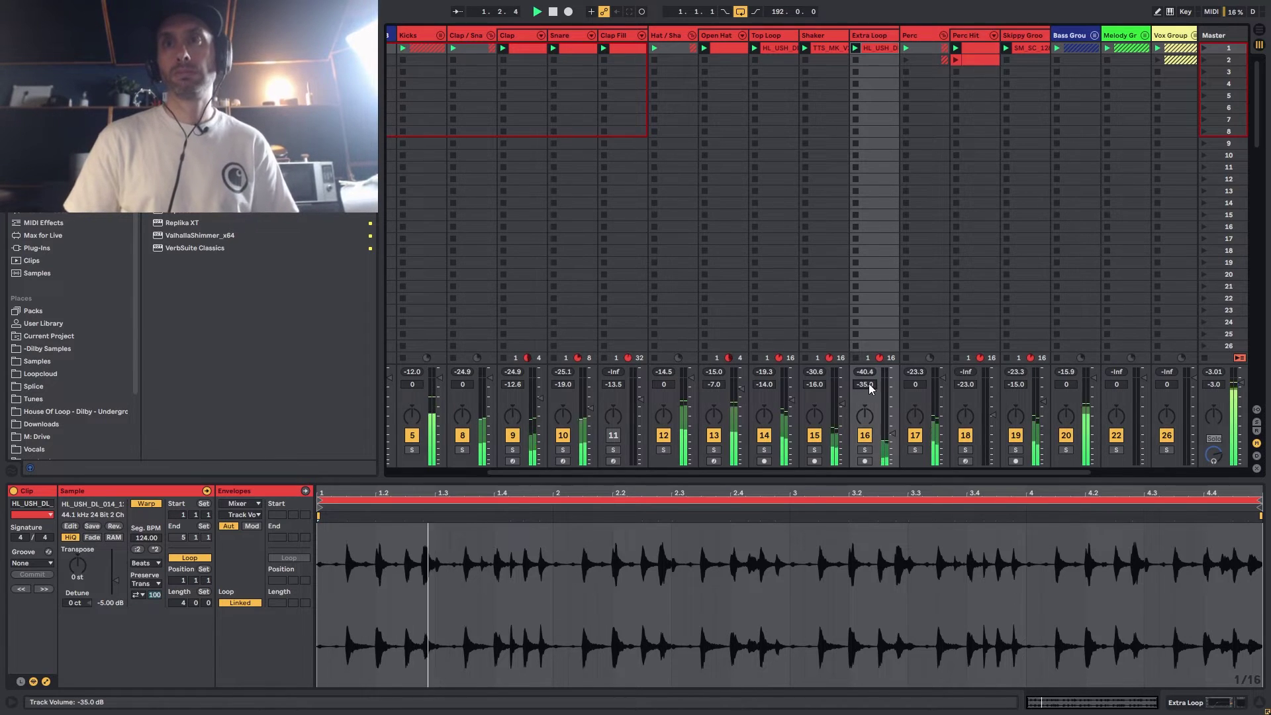
{"action": "left_click_drag", "start_coordinate": [868, 383], "coordinate": [869, 384]}
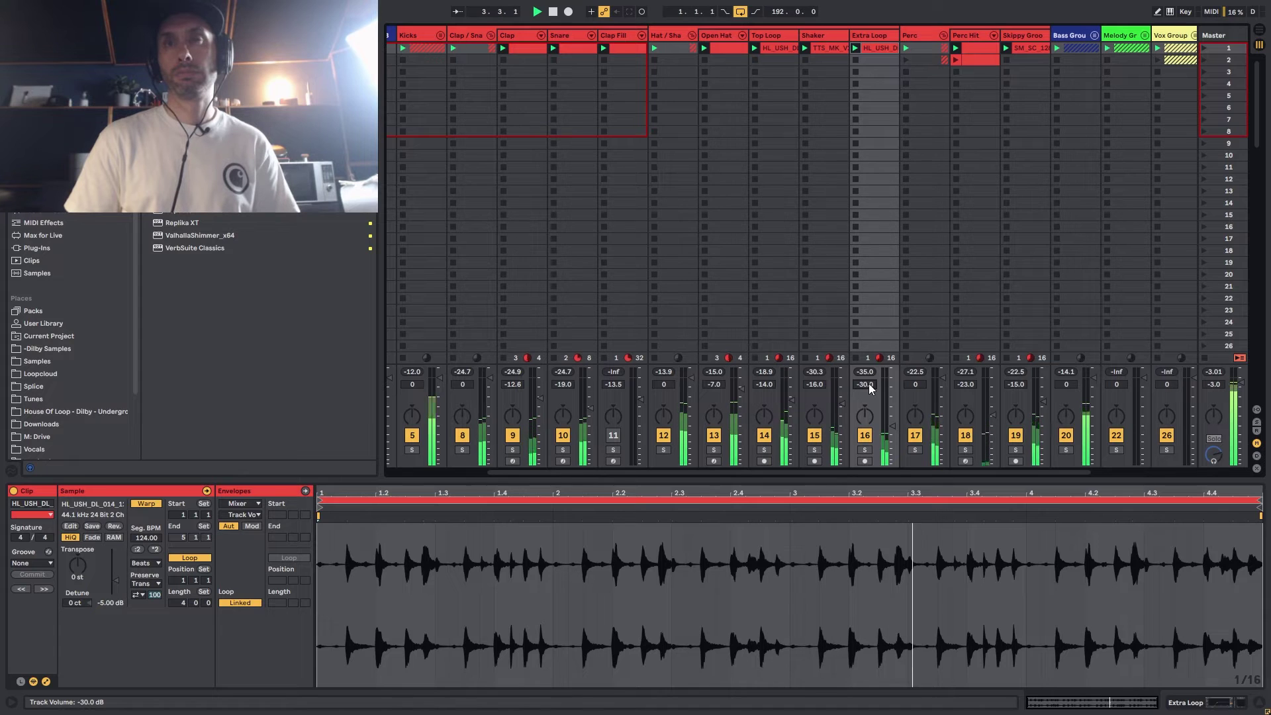
{"action": "left_click_drag", "start_coordinate": [868, 384], "coordinate": [868, 383]}
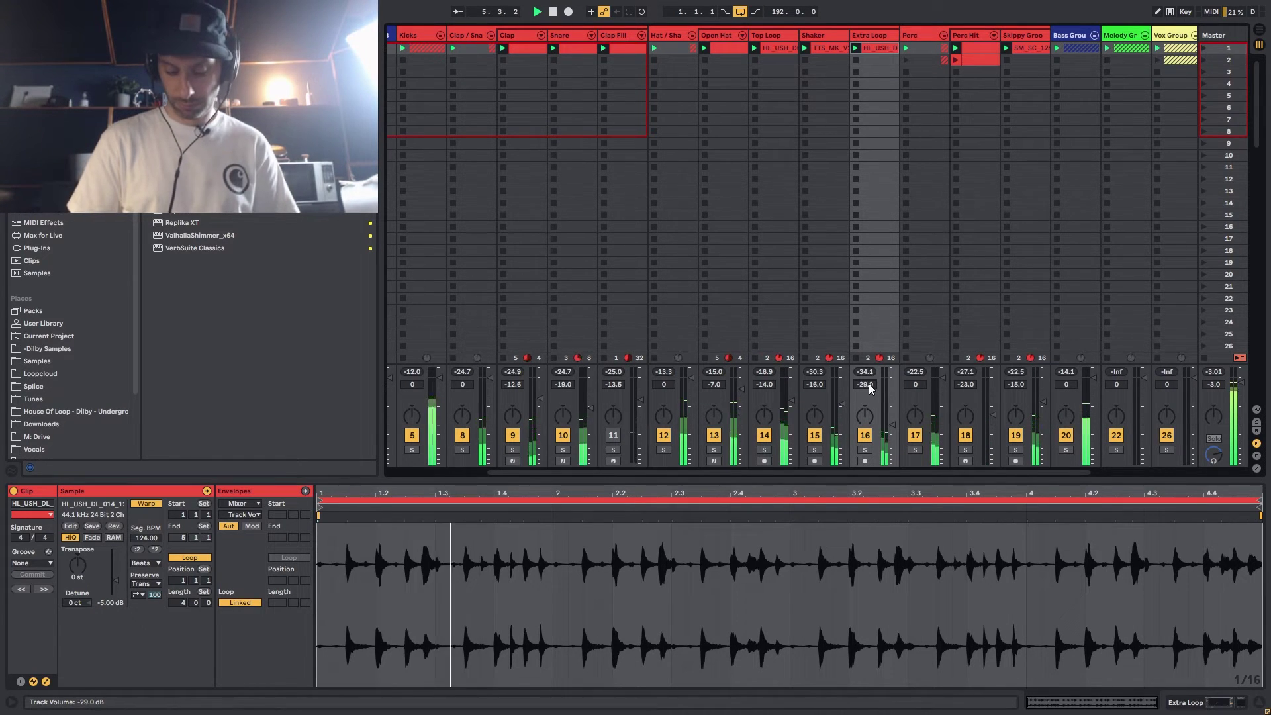
Step: Set the Extra Loop volume high at 2 dB and bring it down by ear through -9, -16 and -24 dB to -25 dB
{"action": "type", "text": "28"}
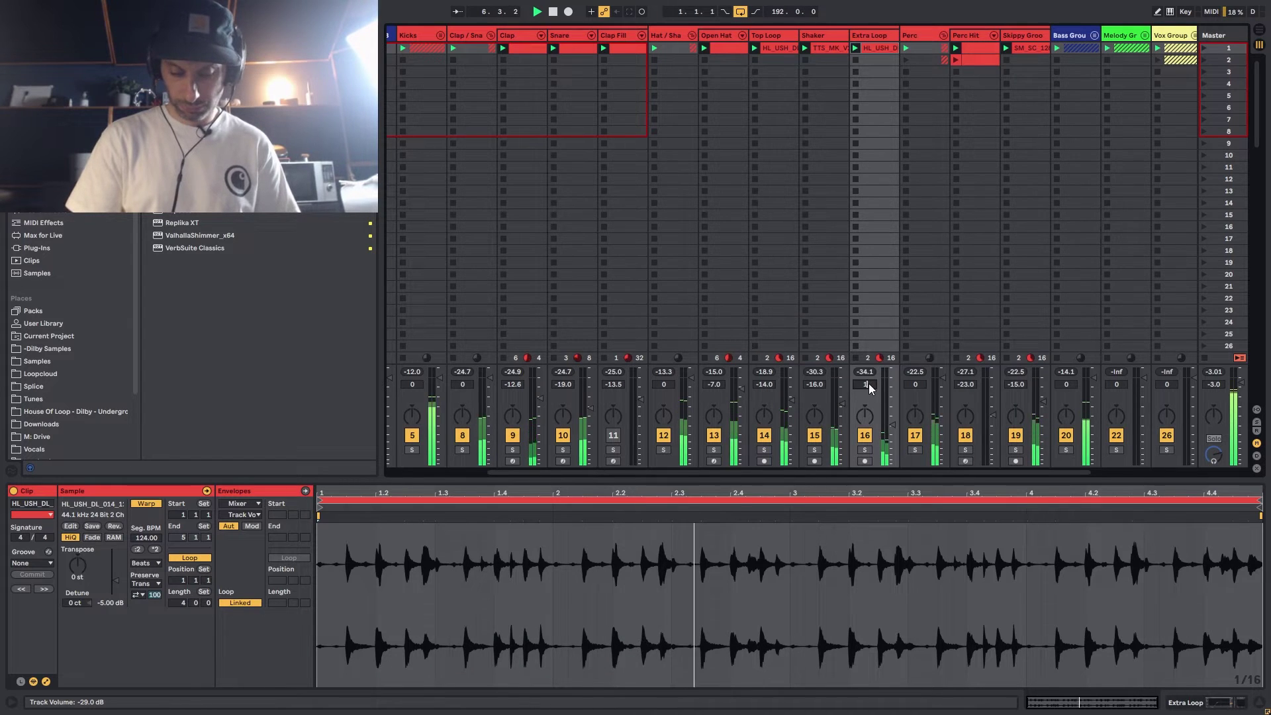
{"action": "key", "text": "Return"}
{"action": "type", "text": "-4"}
{"action": "key", "text": "Return"}
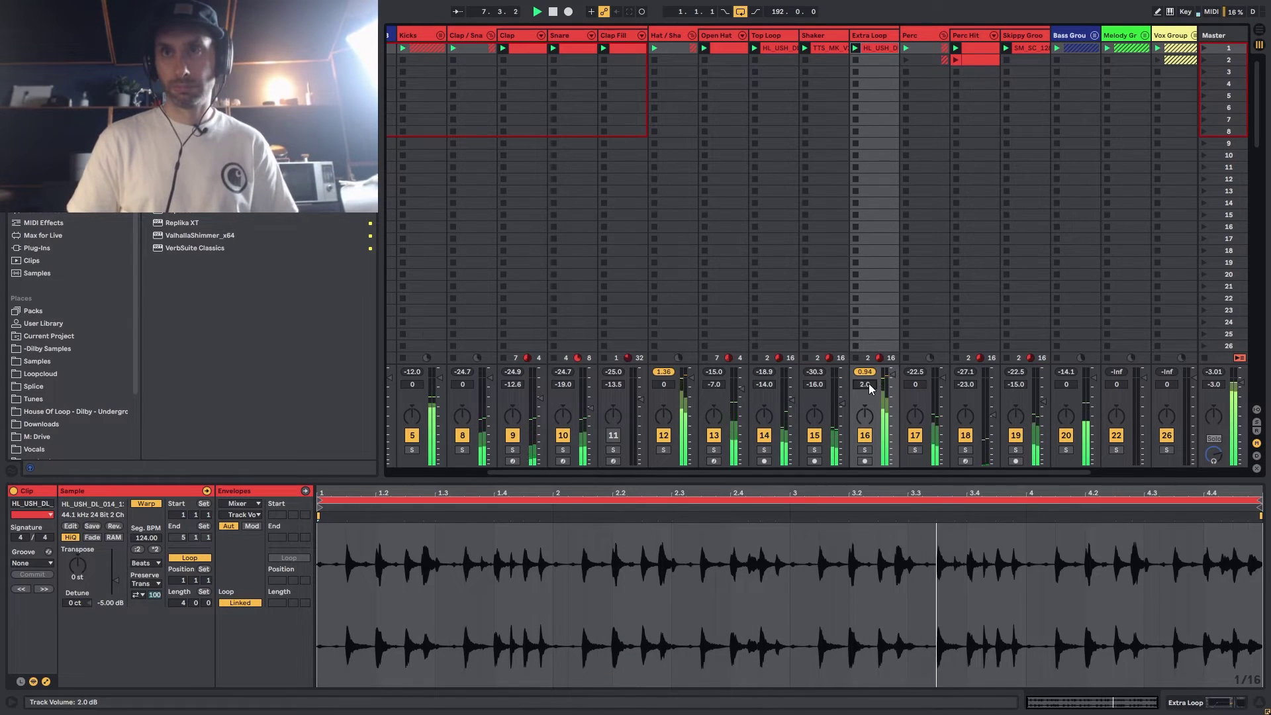
{"action": "type", "text": "-12"}
{"action": "key", "text": "Return"}
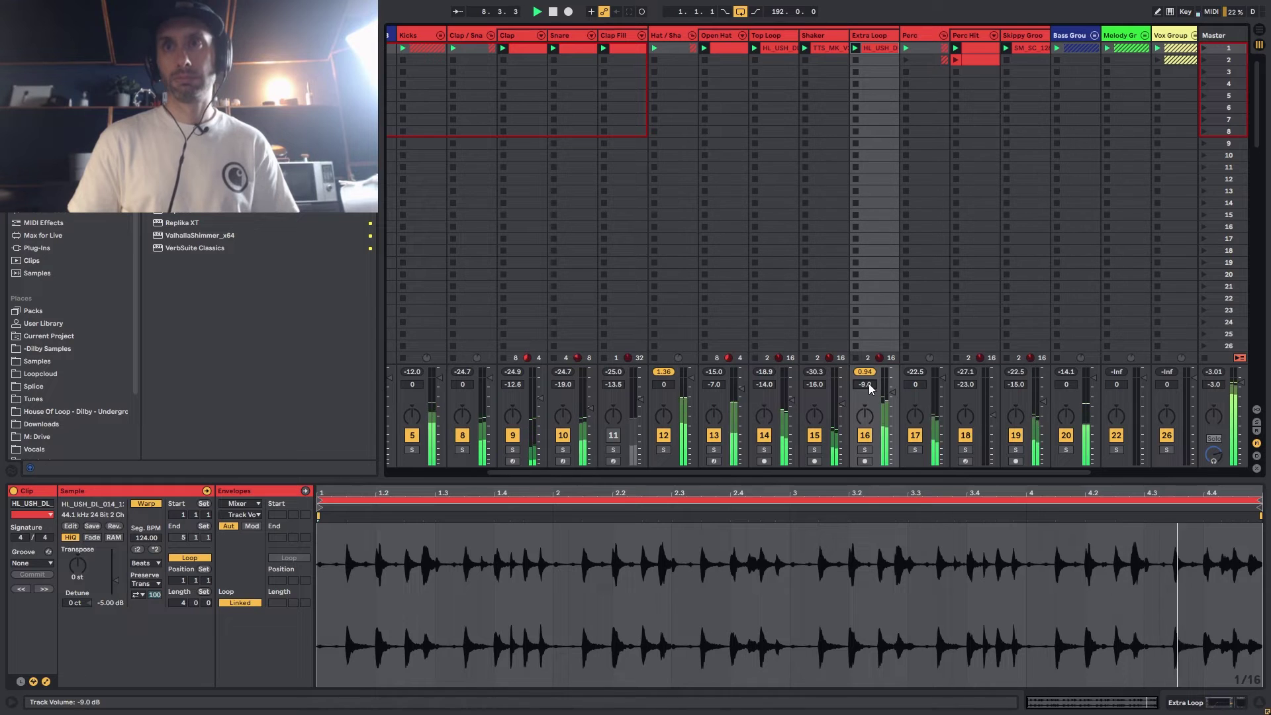
{"action": "type", "text": "-19"}
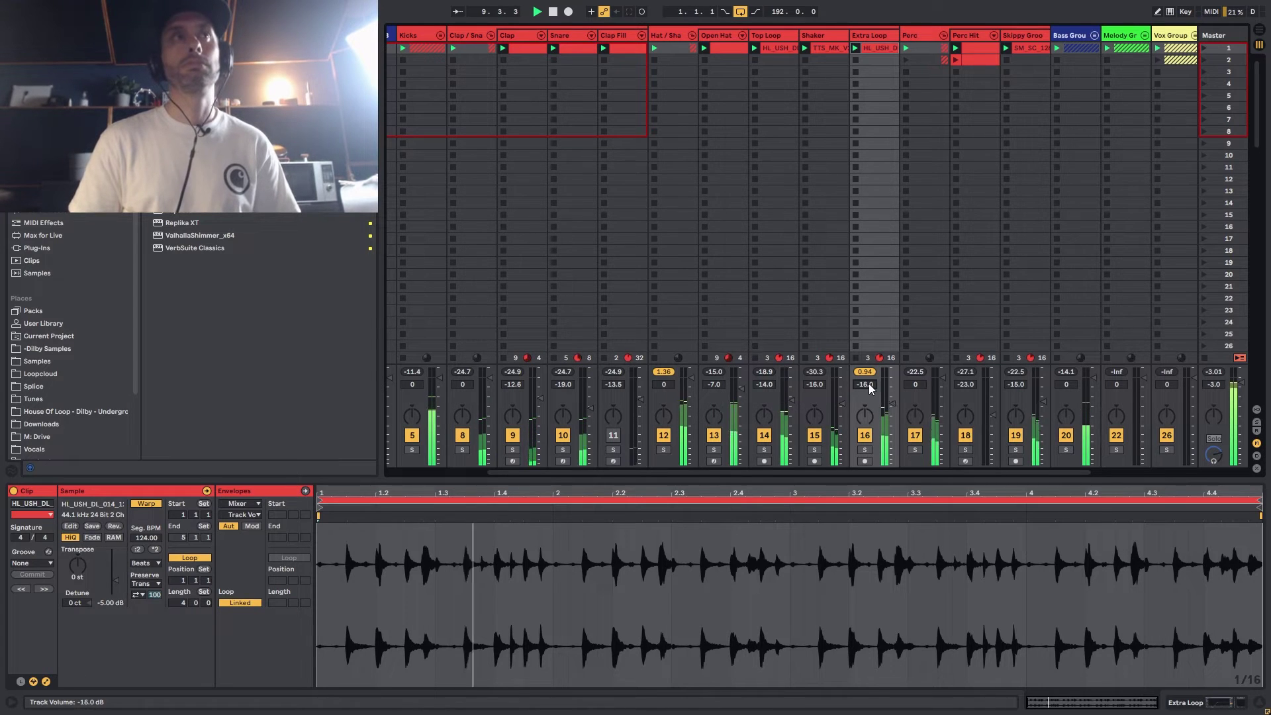
{"action": "key", "text": "Return"}
{"action": "type", "text": "-24"}
{"action": "key", "text": "Return"}
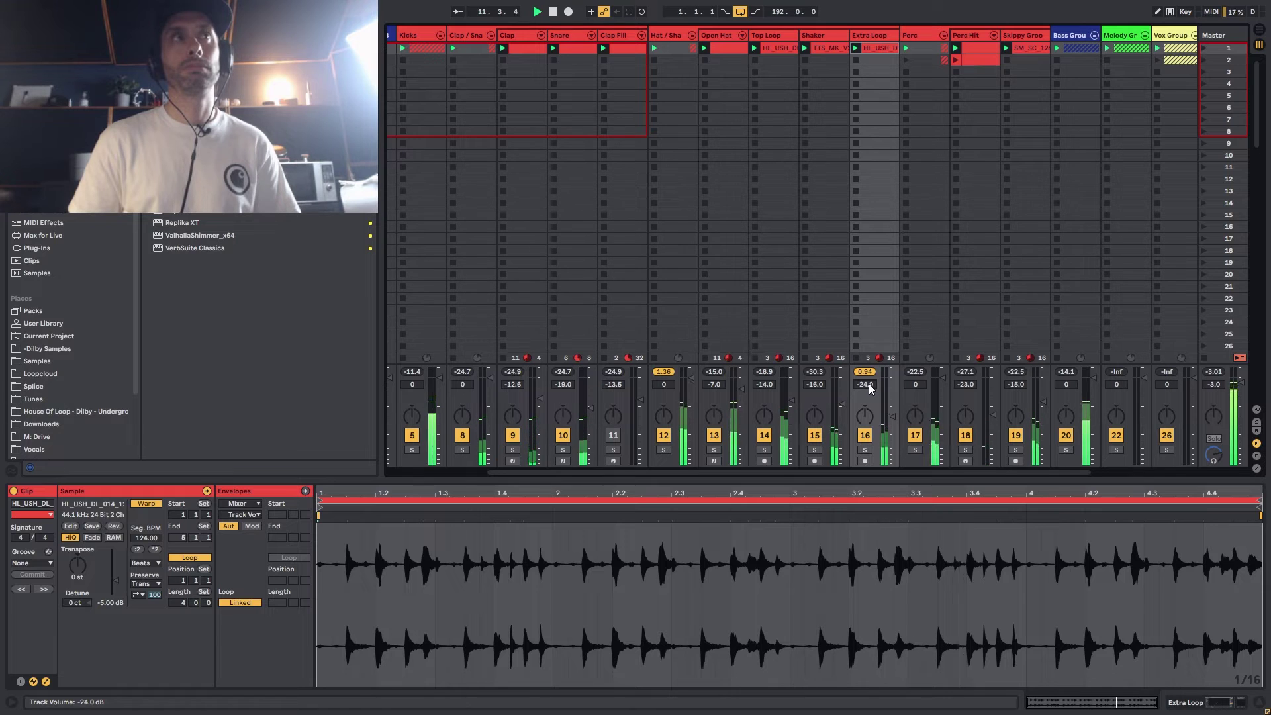
{"action": "key", "text": "Down"}
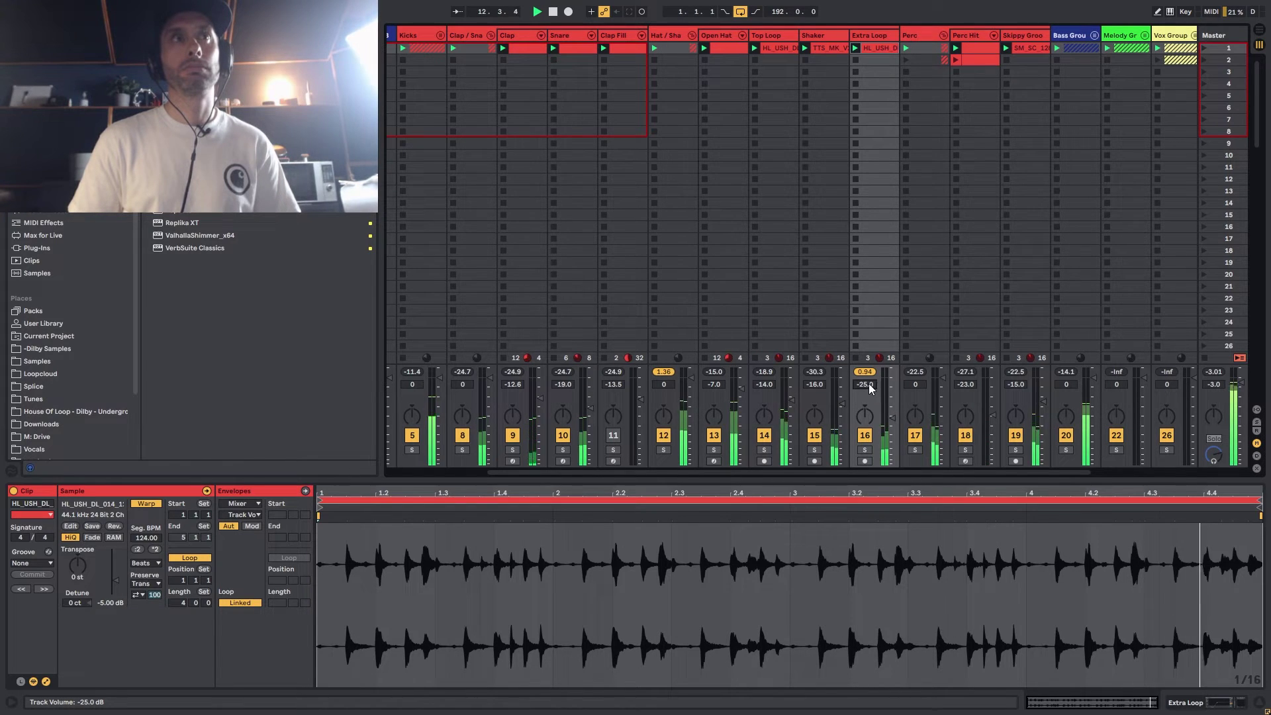
Step: Lower the Extra Loop volume by ear to -27 dB against the playing mix
{"action": "key", "text": "Down"}
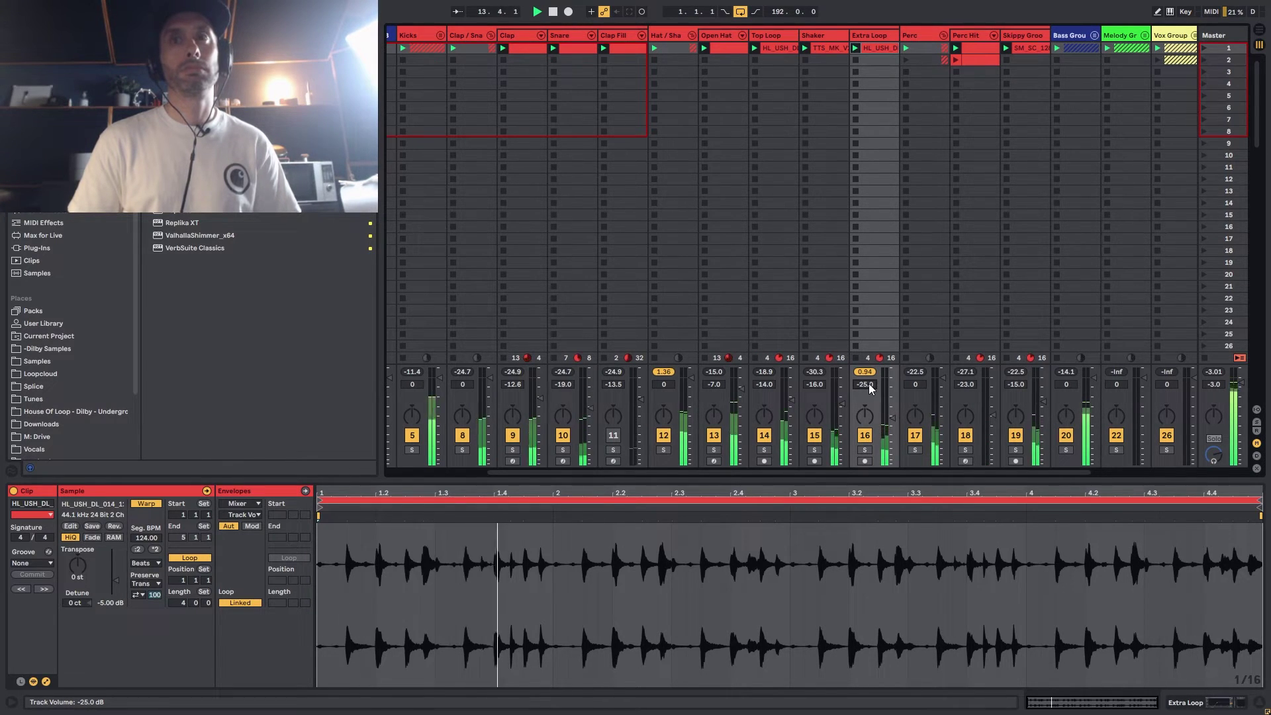
{"action": "key", "text": "Down"}
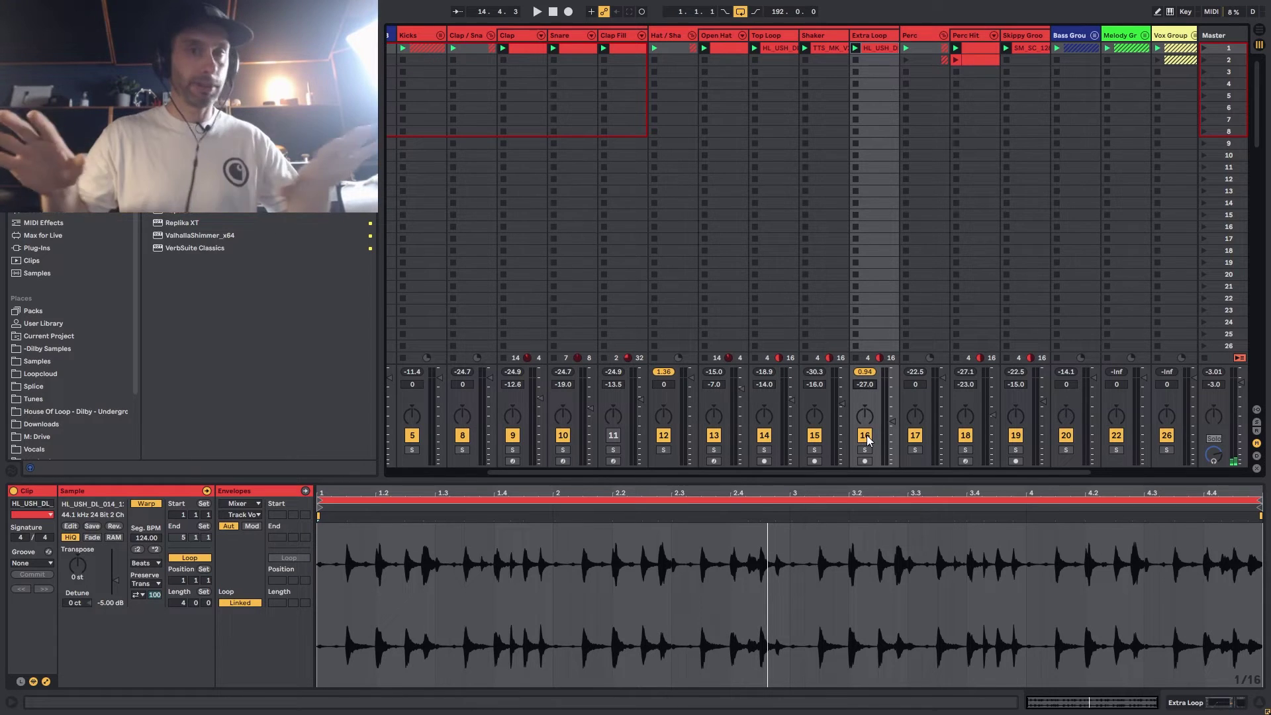
Step: Play the mix and pan the Top Loop, Shaker, Skippy Groove, Snare and Open Hat tracks slightly off centre by ear
{"action": "left_click", "coordinate": [646, 391]}
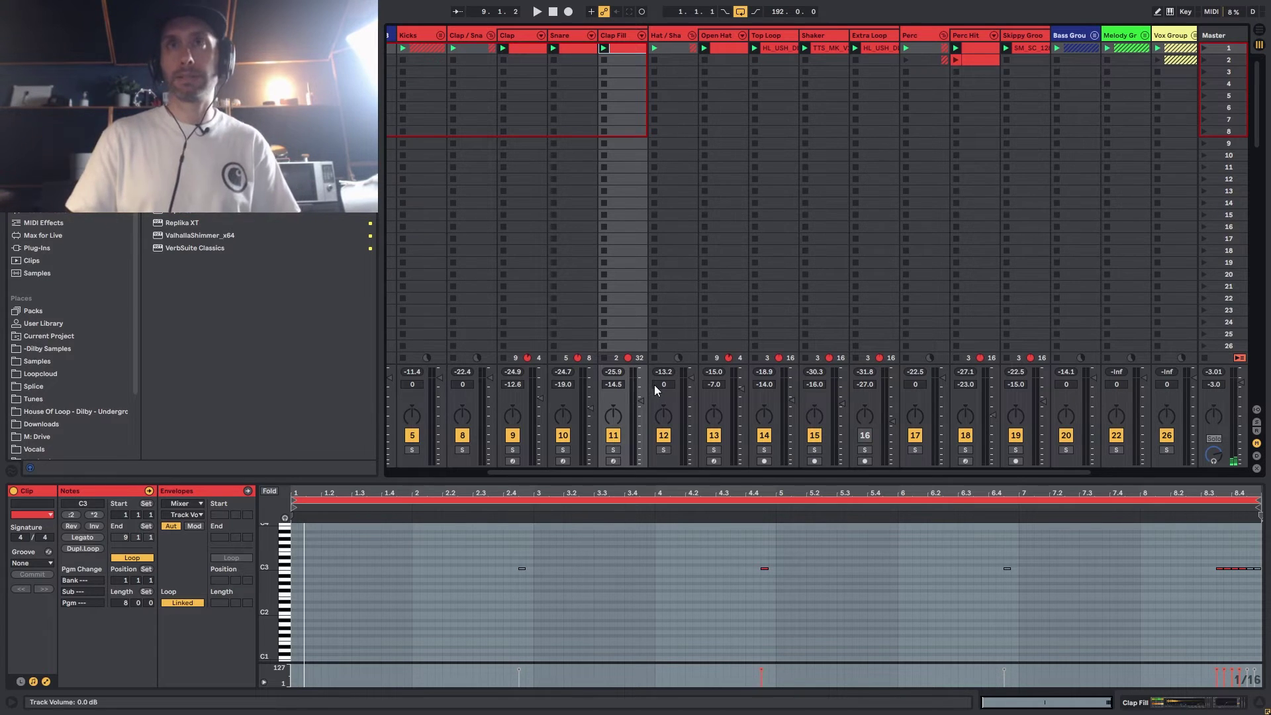
{"action": "key", "text": "space"}
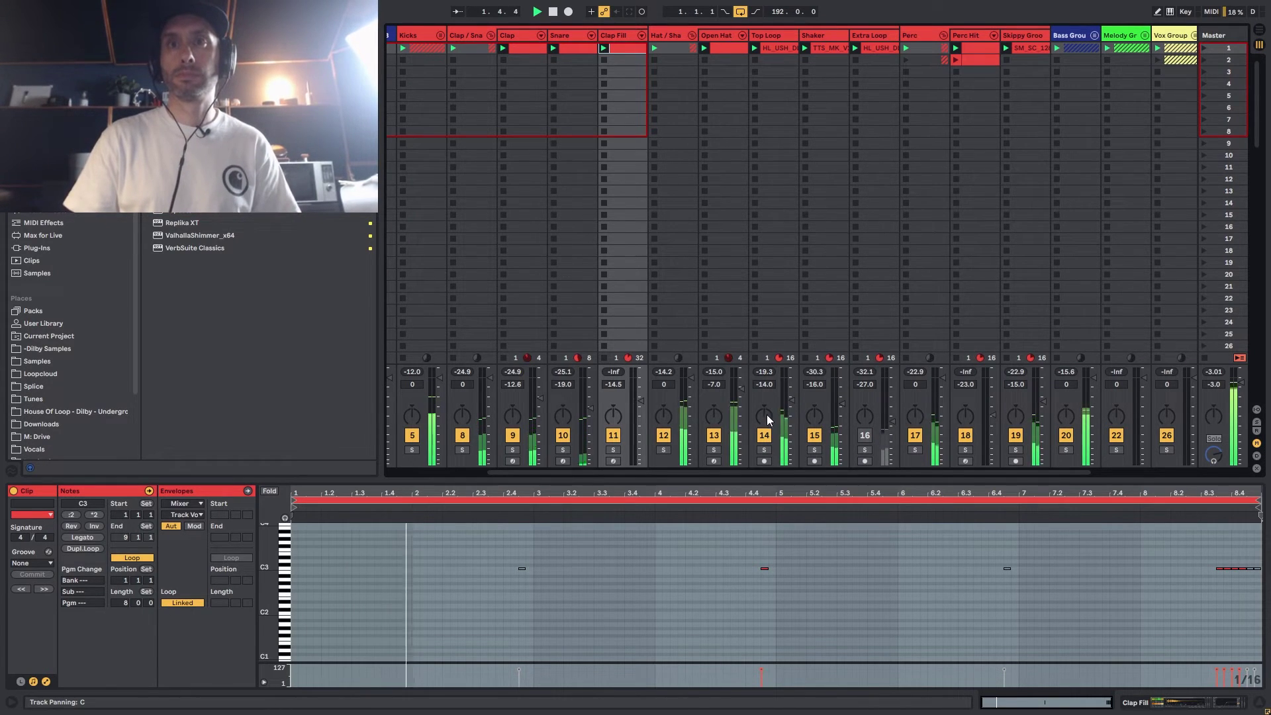
{"action": "left_click_drag", "start_coordinate": [766, 414], "coordinate": [812, 403]}
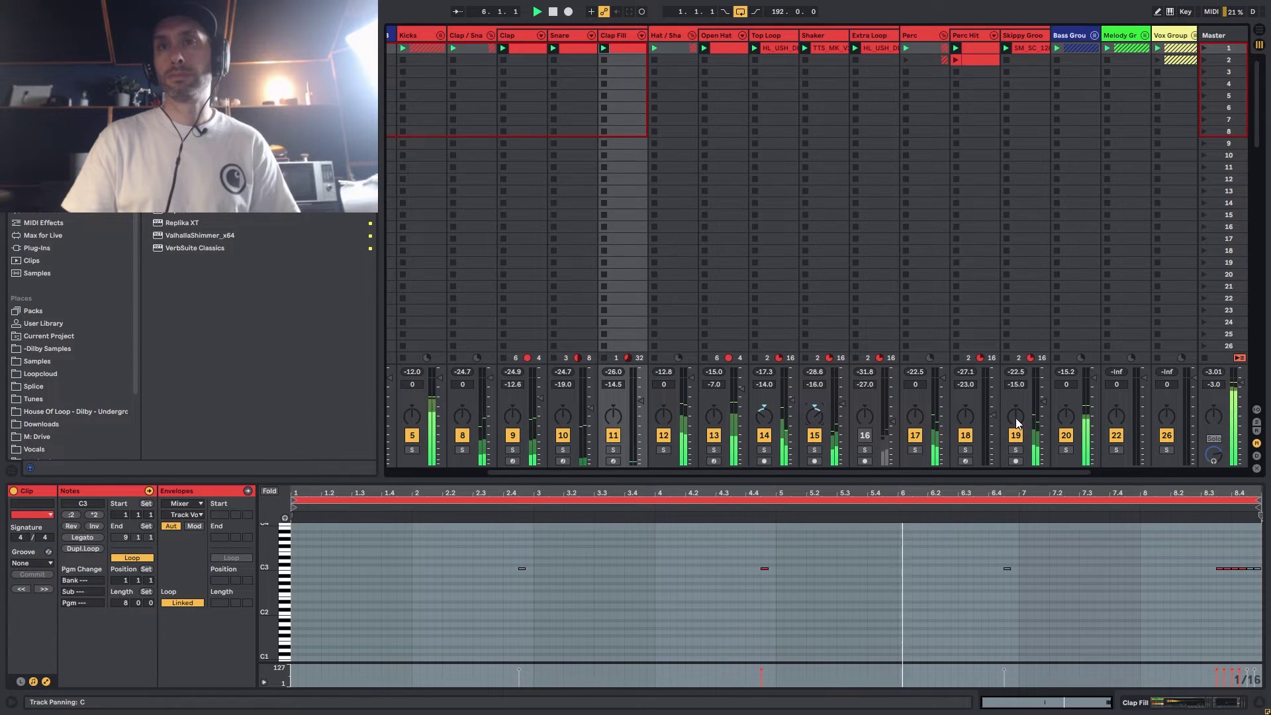
{"action": "left_click_drag", "start_coordinate": [1015, 418], "coordinate": [1015, 425]}
{"action": "left_click_drag", "start_coordinate": [560, 423], "coordinate": [559, 414]}
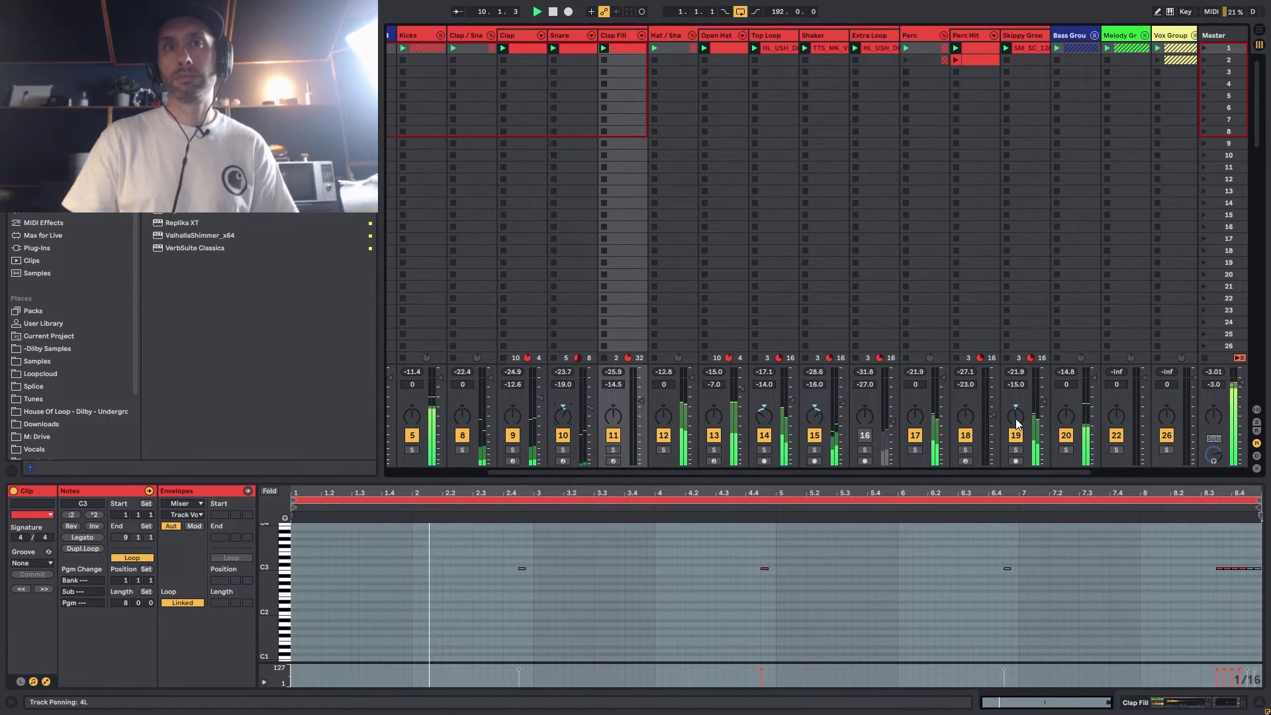
{"action": "left_click_drag", "start_coordinate": [1016, 419], "coordinate": [1014, 421]}
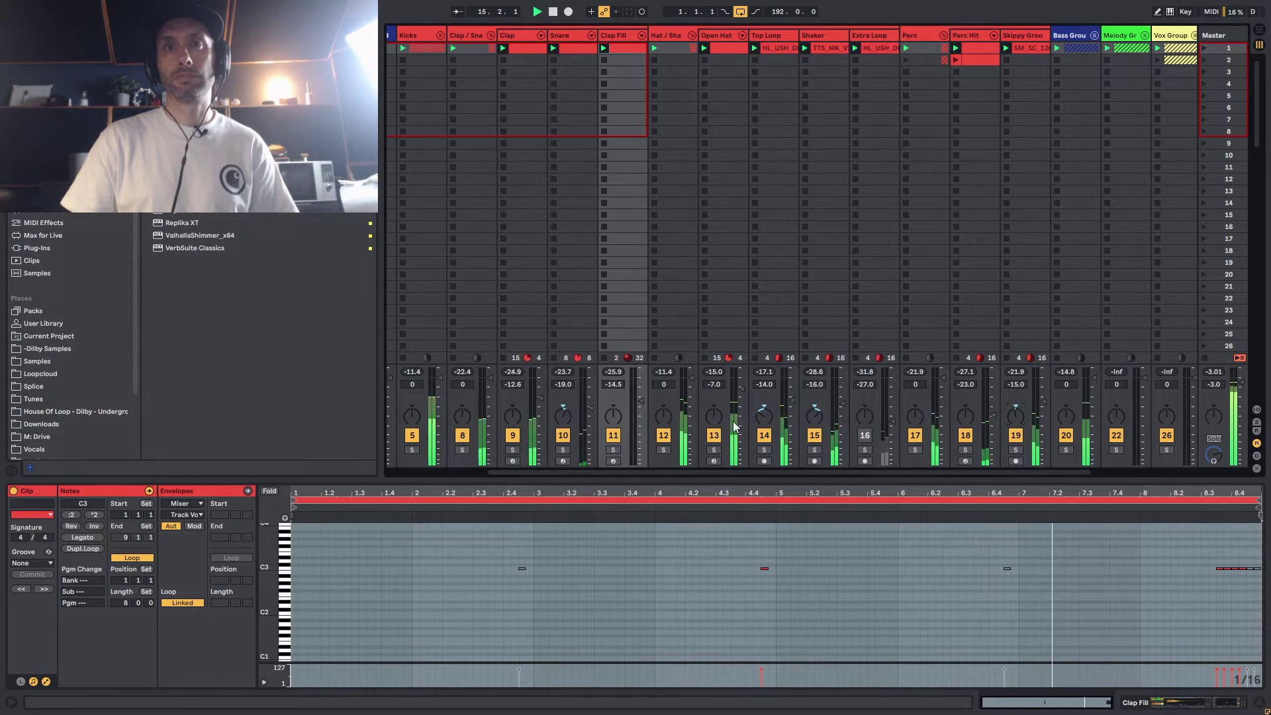
{"action": "left_click_drag", "start_coordinate": [713, 416], "coordinate": [713, 413]}
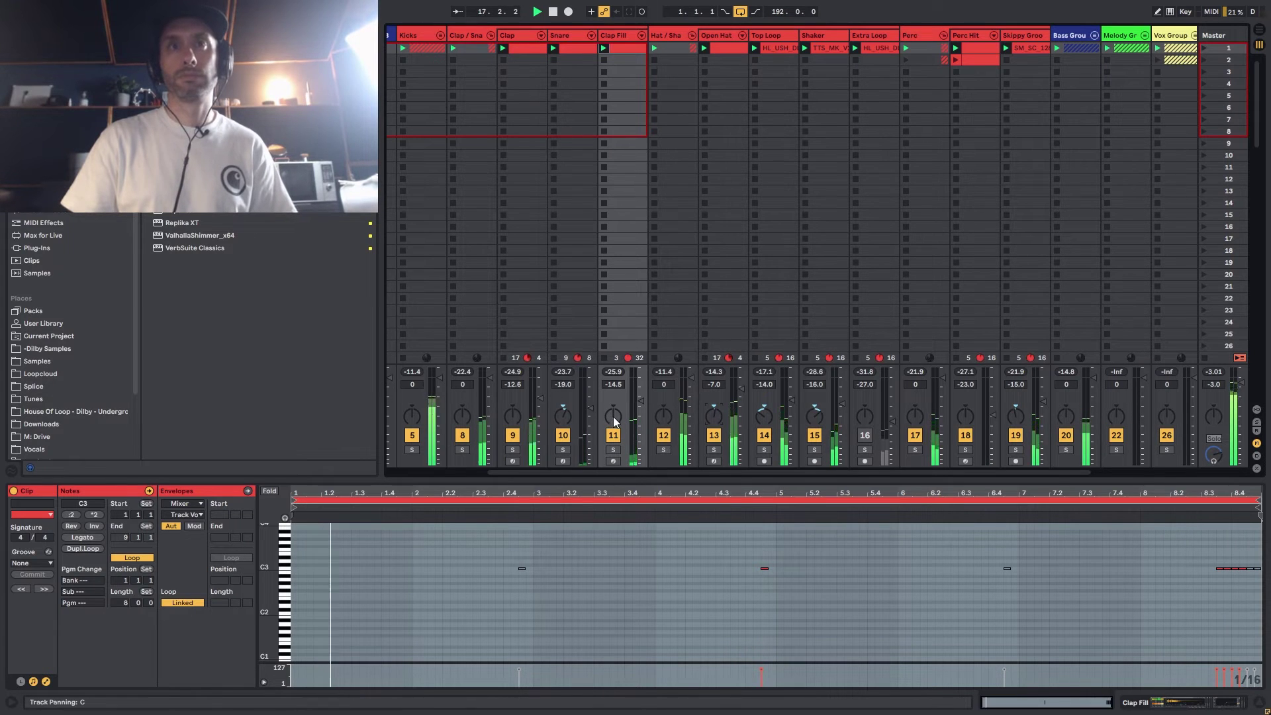
Step: Set the random pan amount of the Clap Fill's sampler to 17 % while listening, and stop playback
{"action": "left_click", "coordinate": [625, 38]}
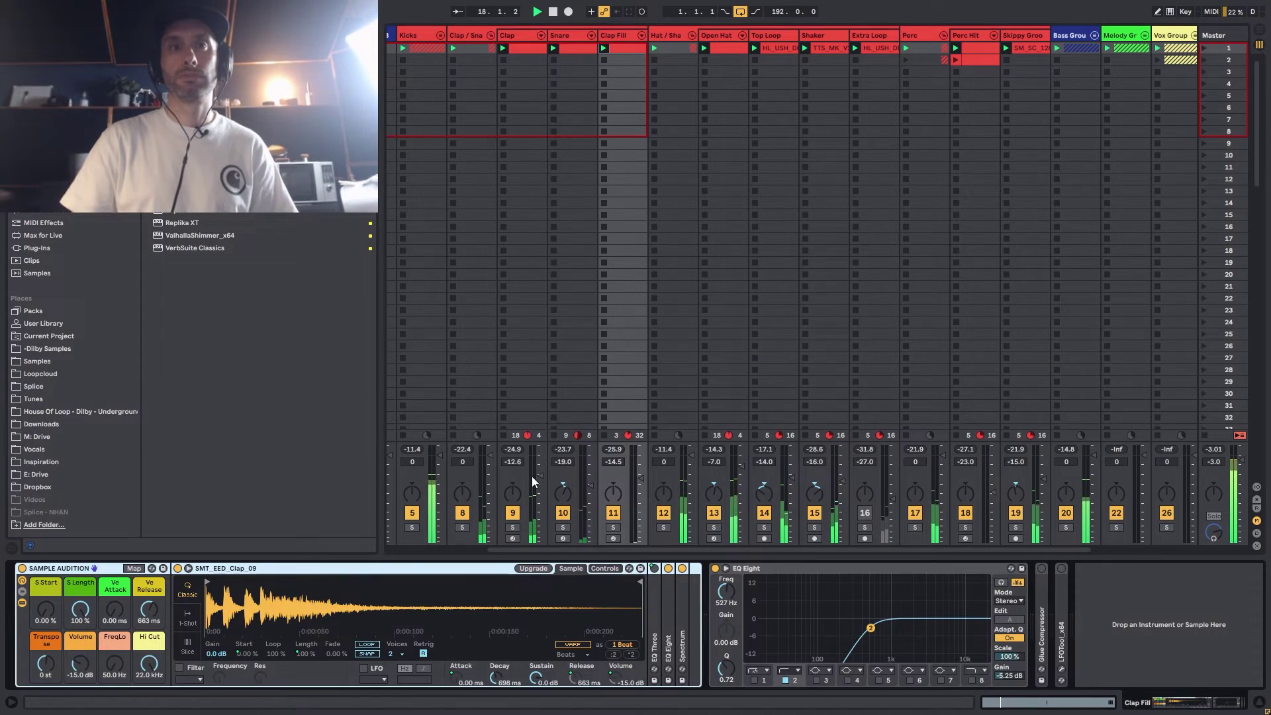
{"action": "left_click", "coordinate": [617, 568]}
{"action": "left_click", "coordinate": [535, 645]}
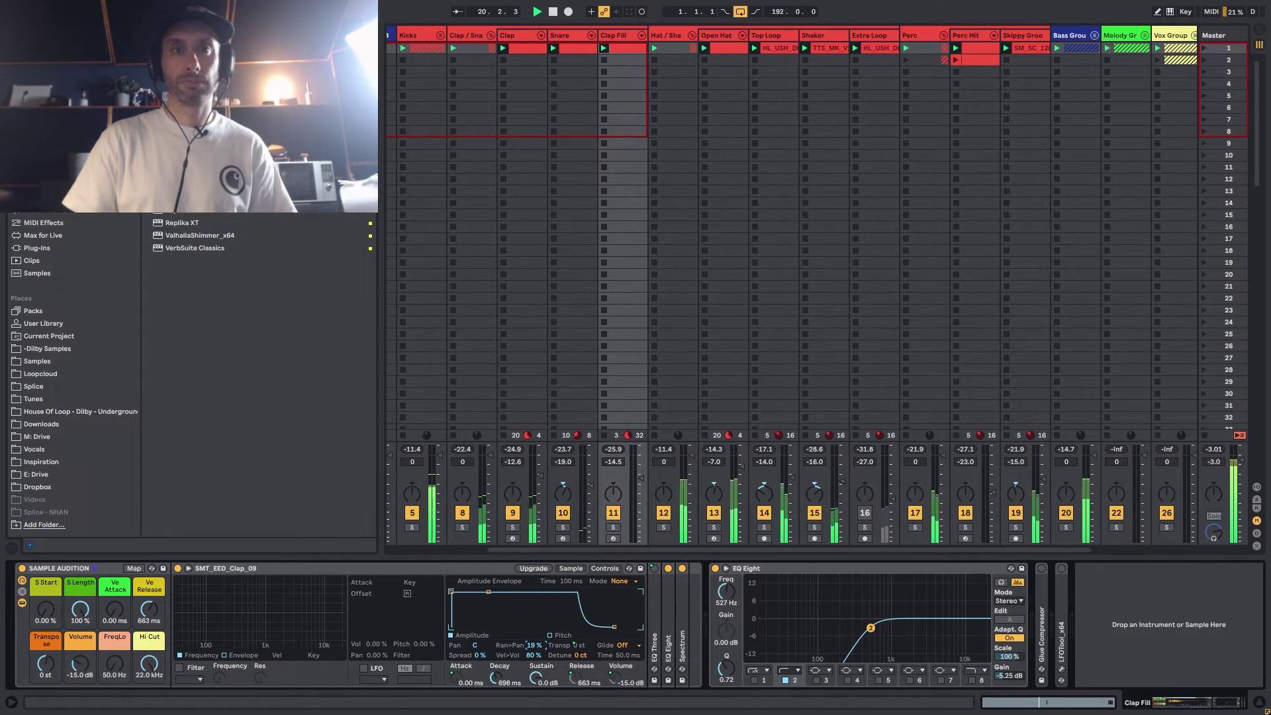
{"action": "left_click_drag", "start_coordinate": [535, 646], "coordinate": [535, 646]}
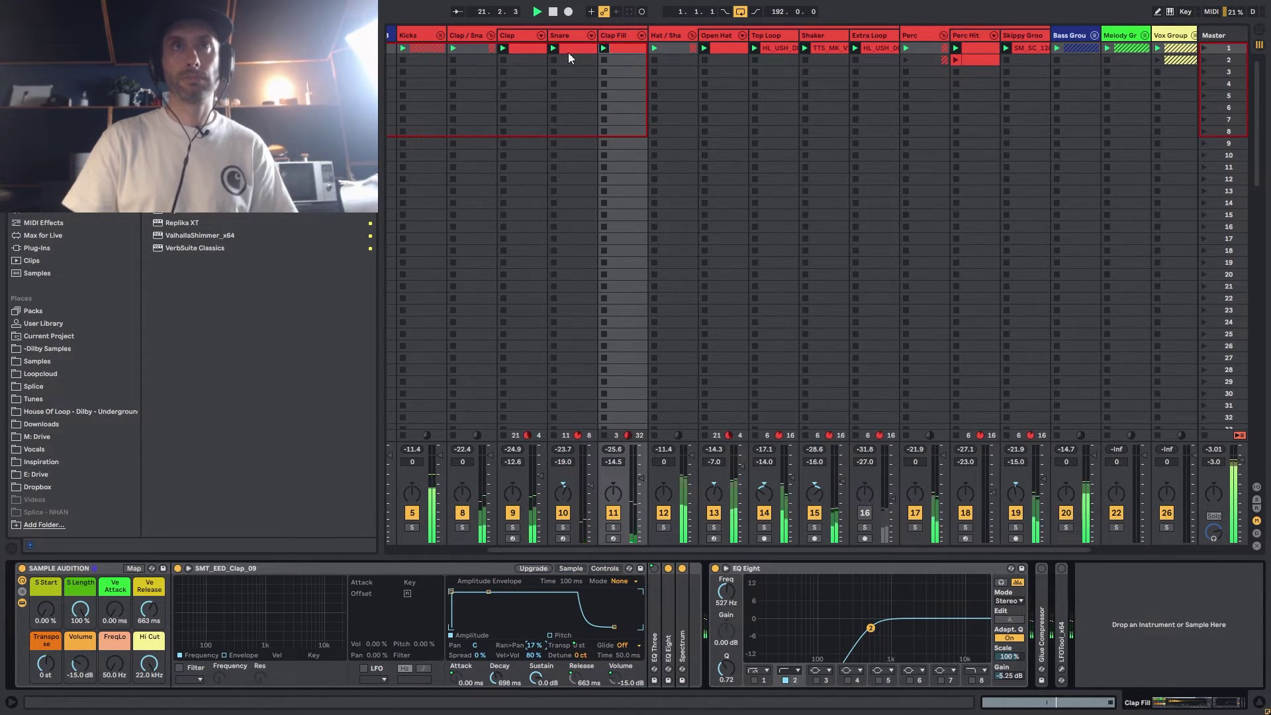
{"action": "left_click", "coordinate": [512, 494]}
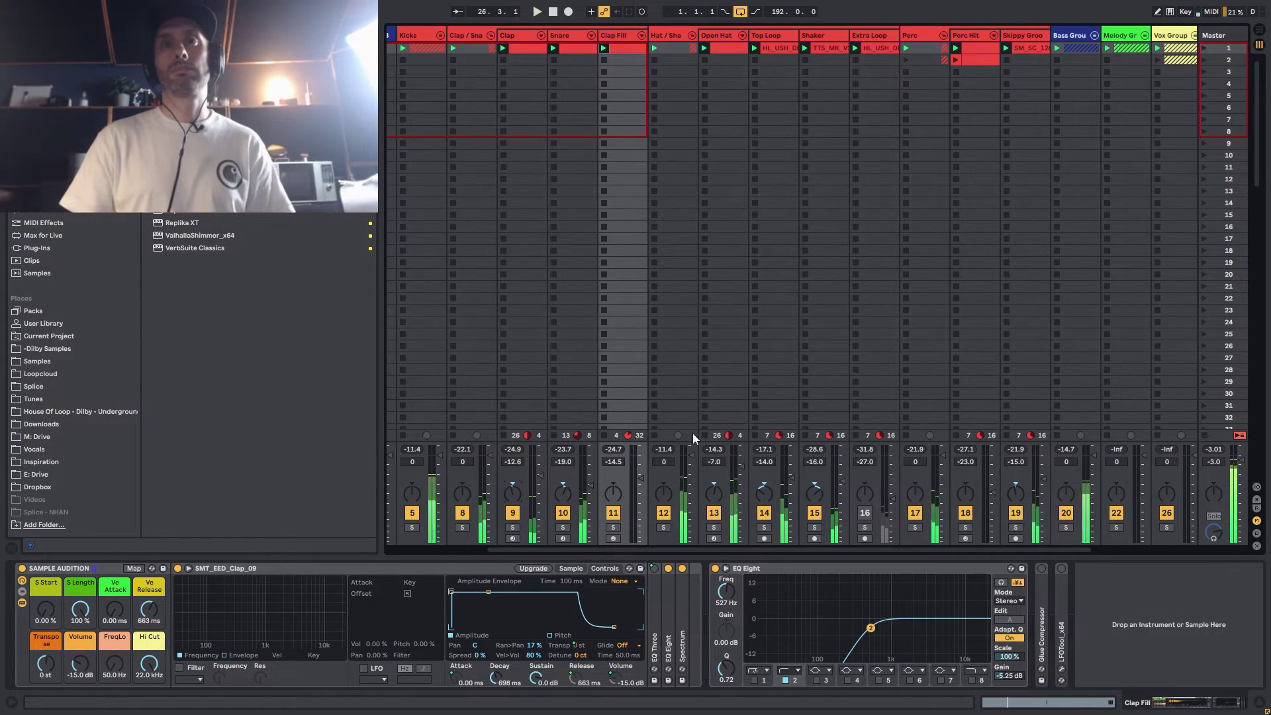
{"action": "key", "text": "space"}
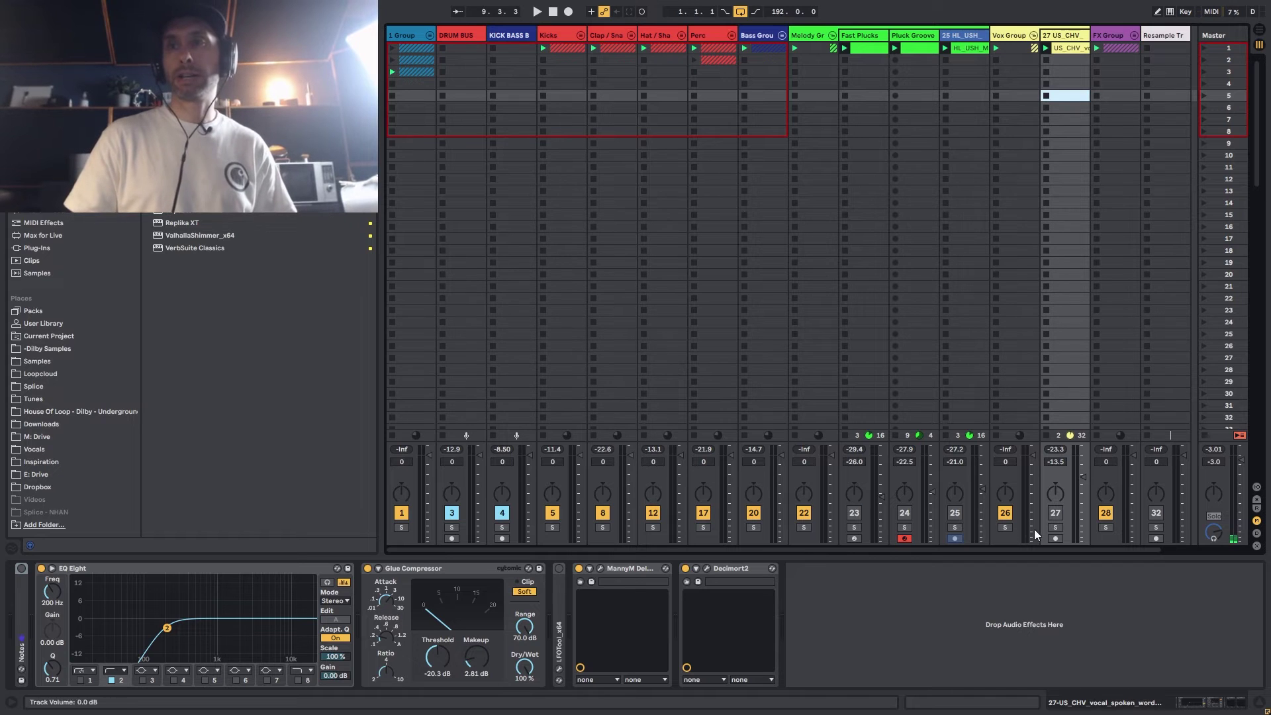
Step: Activate the spoken-word vocal track and launch its clip to hear it with the mix
{"action": "left_click", "coordinate": [1055, 526]}
{"action": "left_click", "coordinate": [1045, 48]}
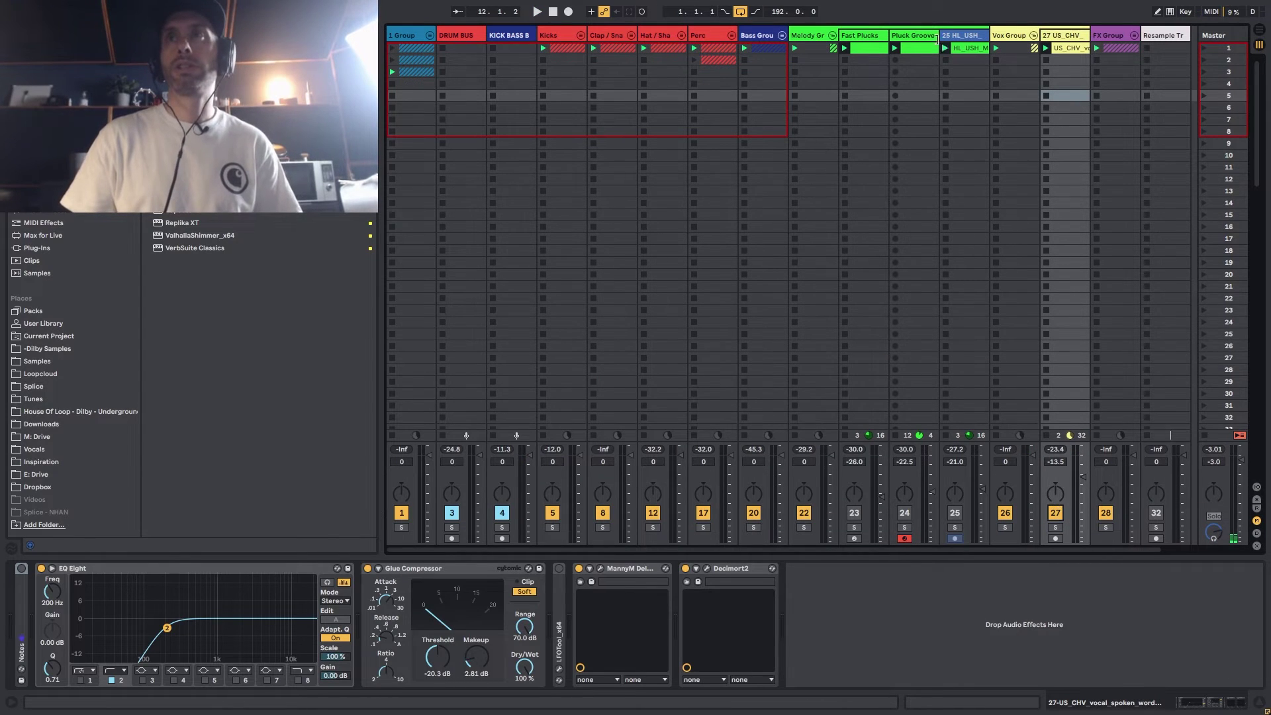
Step: Deactivate the vocal track, play the mix and raise the Pluck Groove volume by ear from -29 dB to -20 dB
{"action": "left_click", "coordinate": [906, 38]}
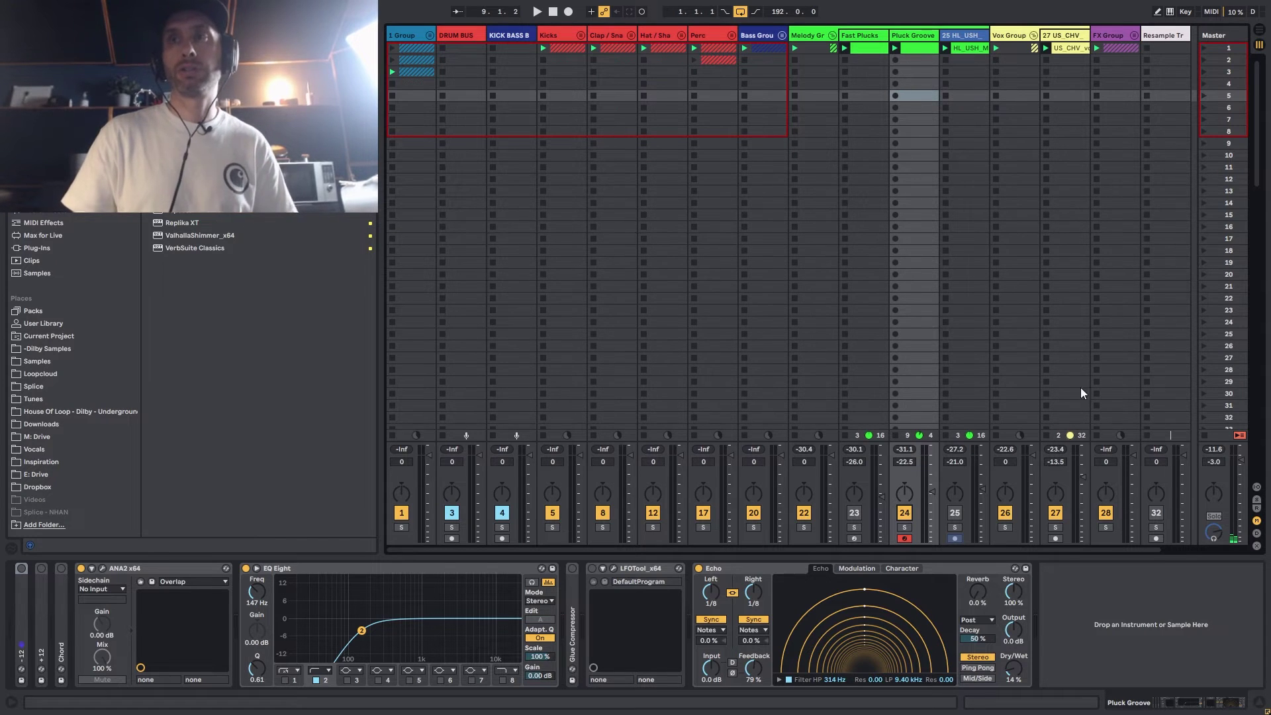
{"action": "left_click", "coordinate": [1055, 513]}
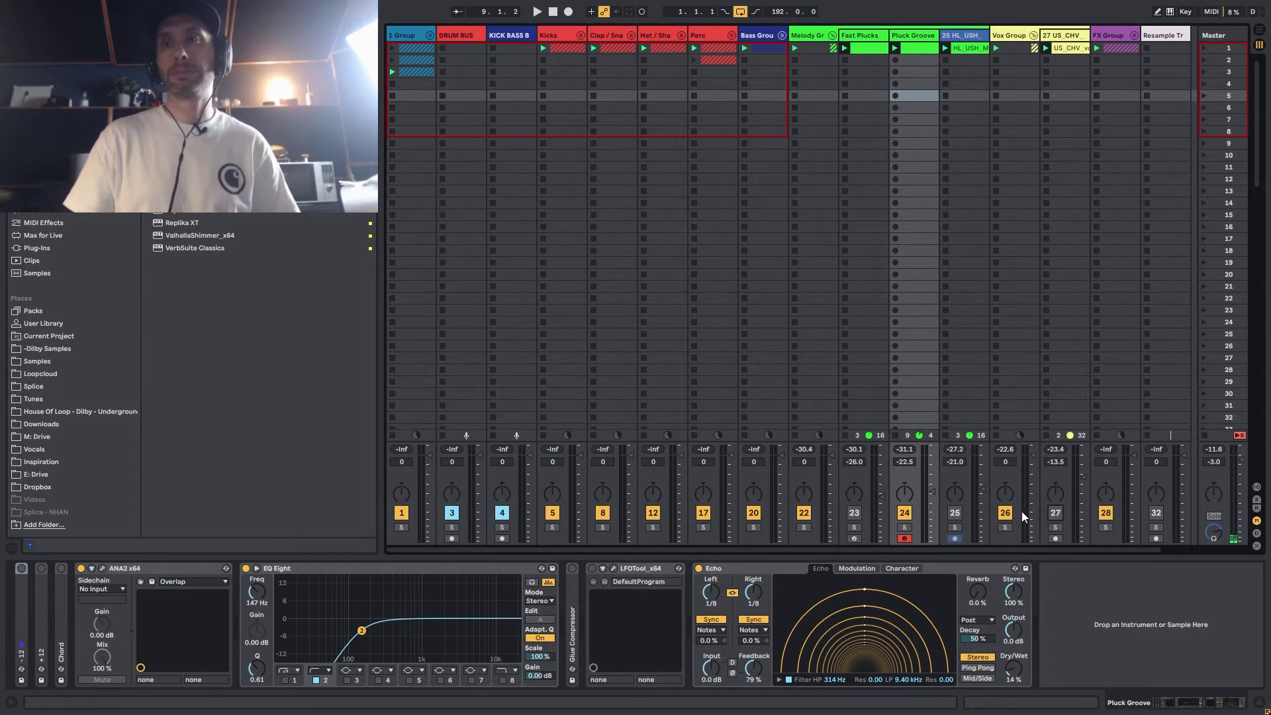
{"action": "key", "text": "space"}
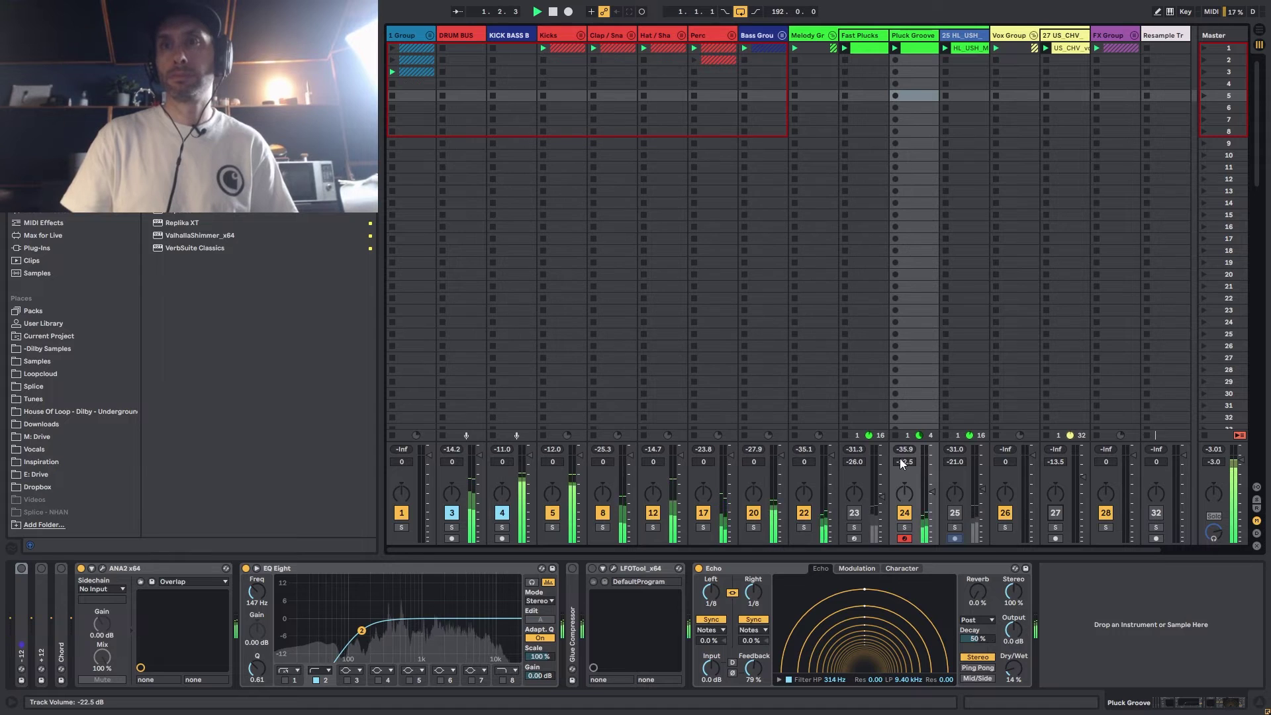
{"action": "scroll", "coordinate": [903, 462], "scroll_direction": "down", "scroll_amount": 8}
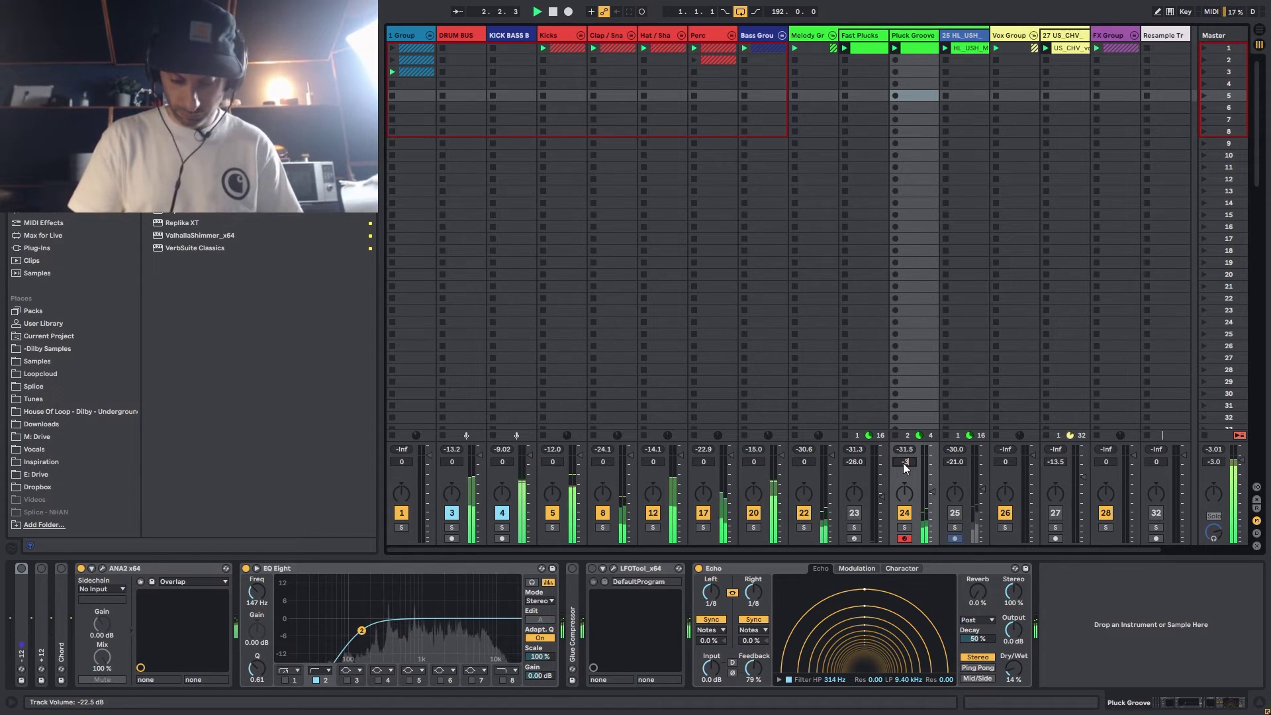
{"action": "scroll", "coordinate": [902, 463], "scroll_direction": "up", "scroll_amount": 5}
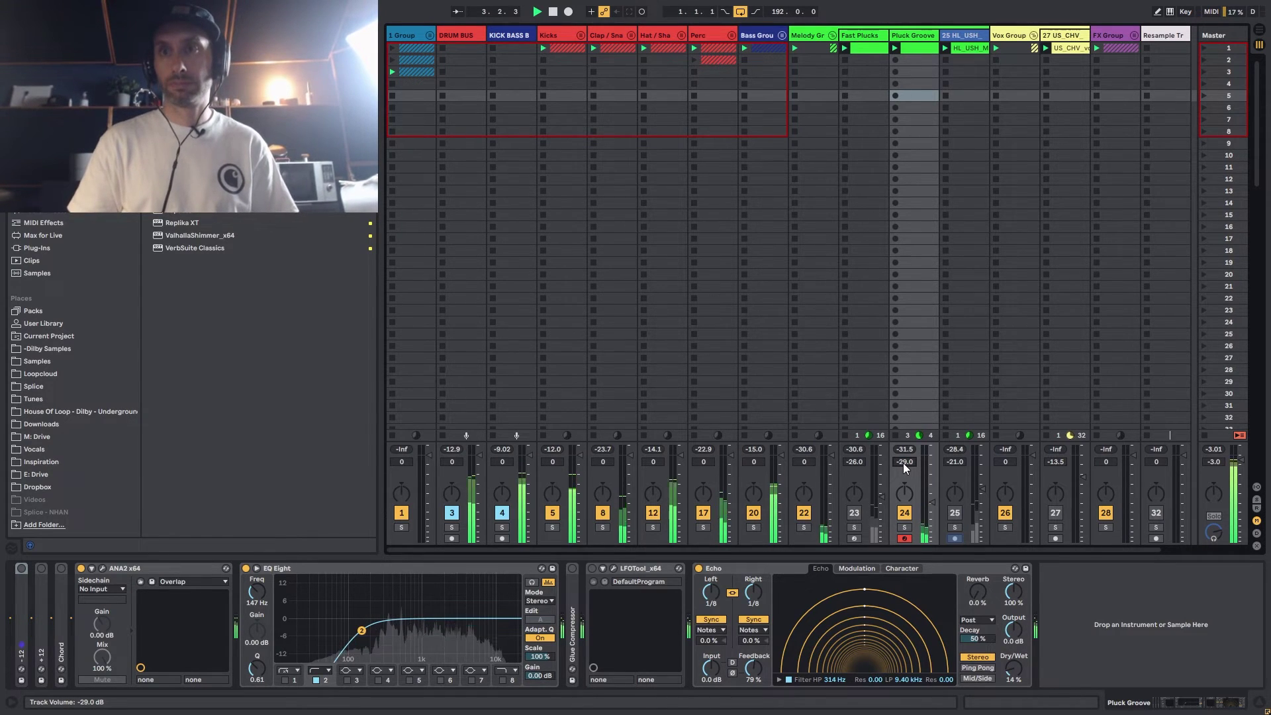
{"action": "scroll", "coordinate": [903, 462], "scroll_direction": "up", "scroll_amount": 5}
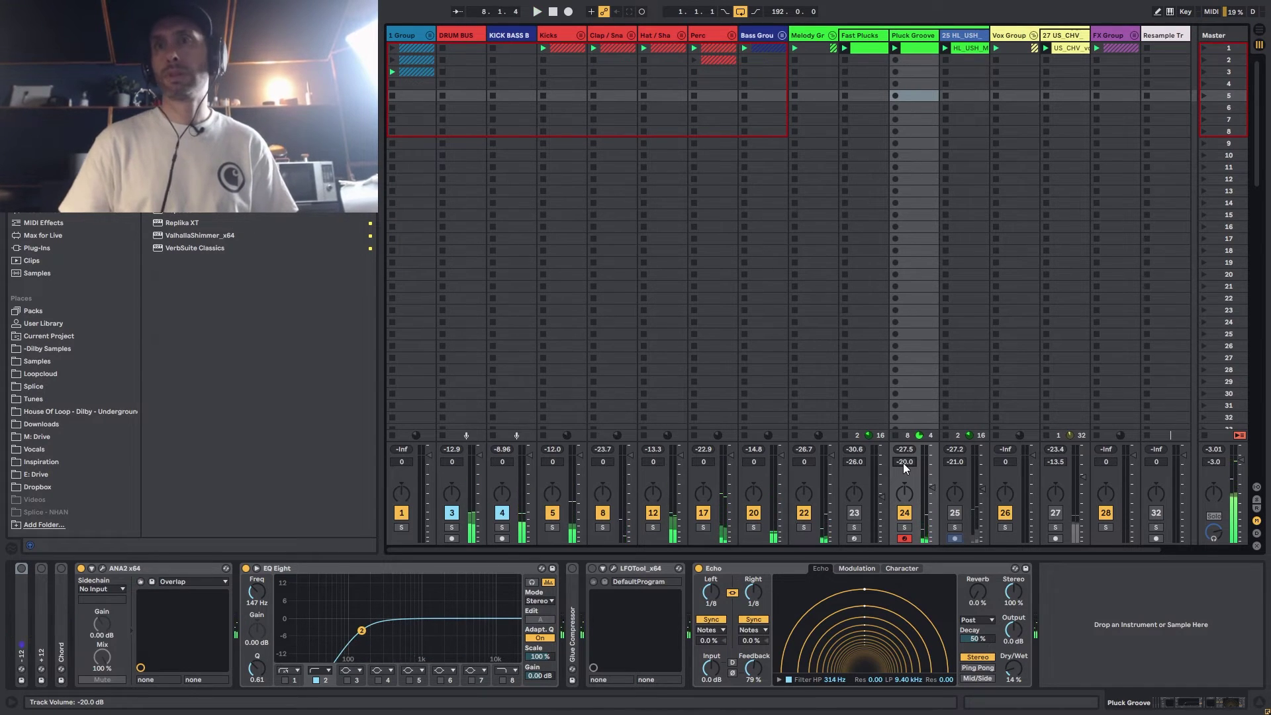
{"action": "key", "text": "space"}
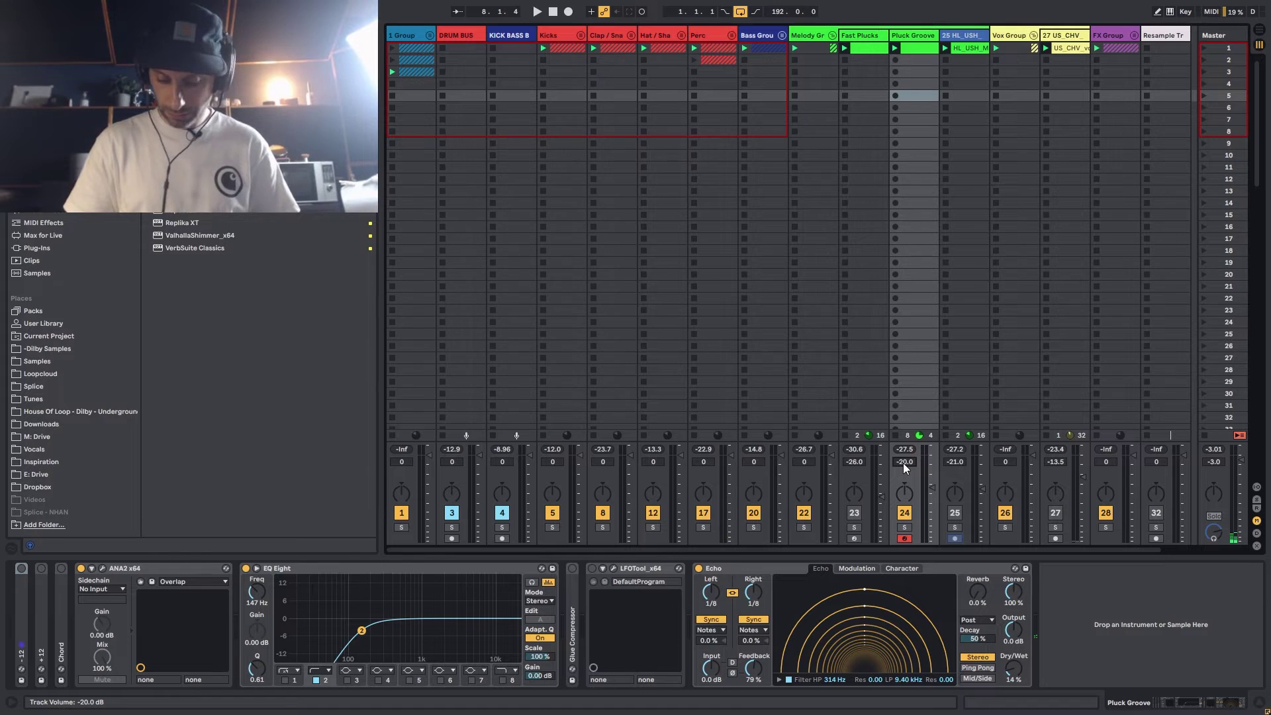
Step: Start the Pluck Groove loud at -13 dB in the playing mix and lower it by ear through -17 dB, settling at -19 dB
{"action": "key", "text": "space"}
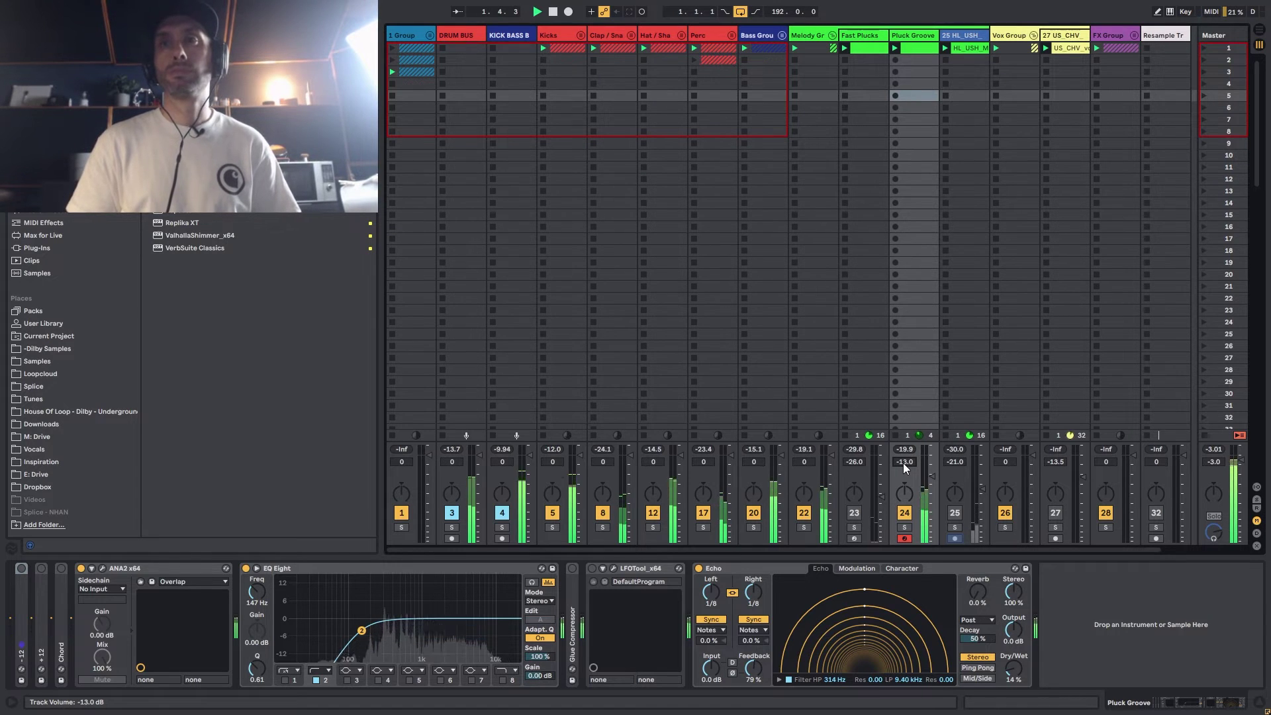
{"action": "scroll", "coordinate": [903, 463], "scroll_direction": "down", "scroll_amount": 4}
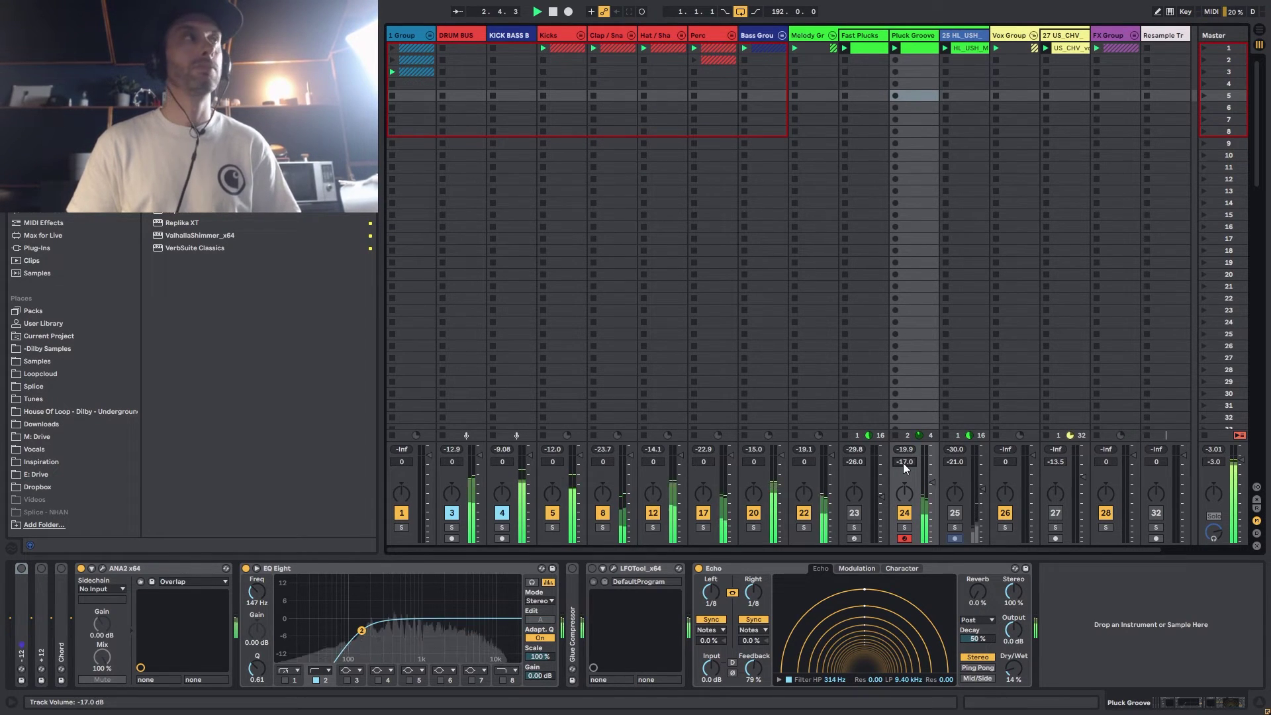
{"action": "scroll", "coordinate": [903, 463], "scroll_direction": "down", "scroll_amount": 2}
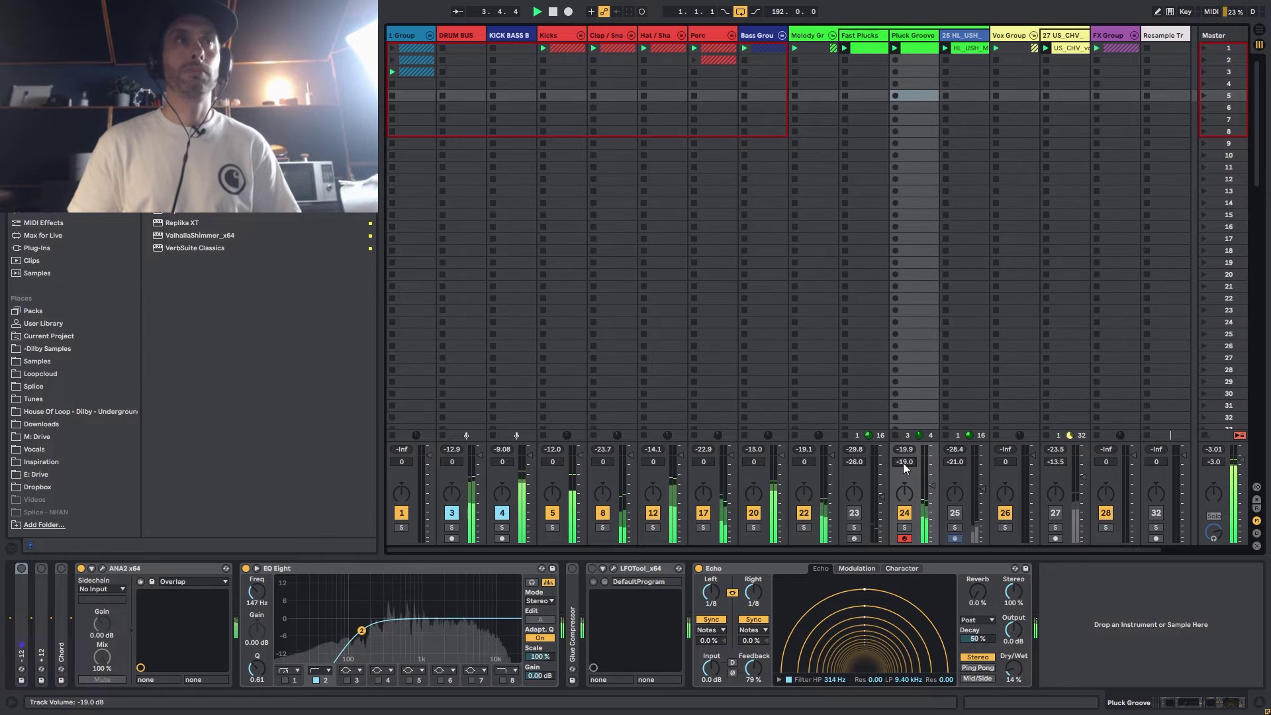
{"action": "scroll", "coordinate": [903, 463], "scroll_direction": "up", "scroll_amount": 1}
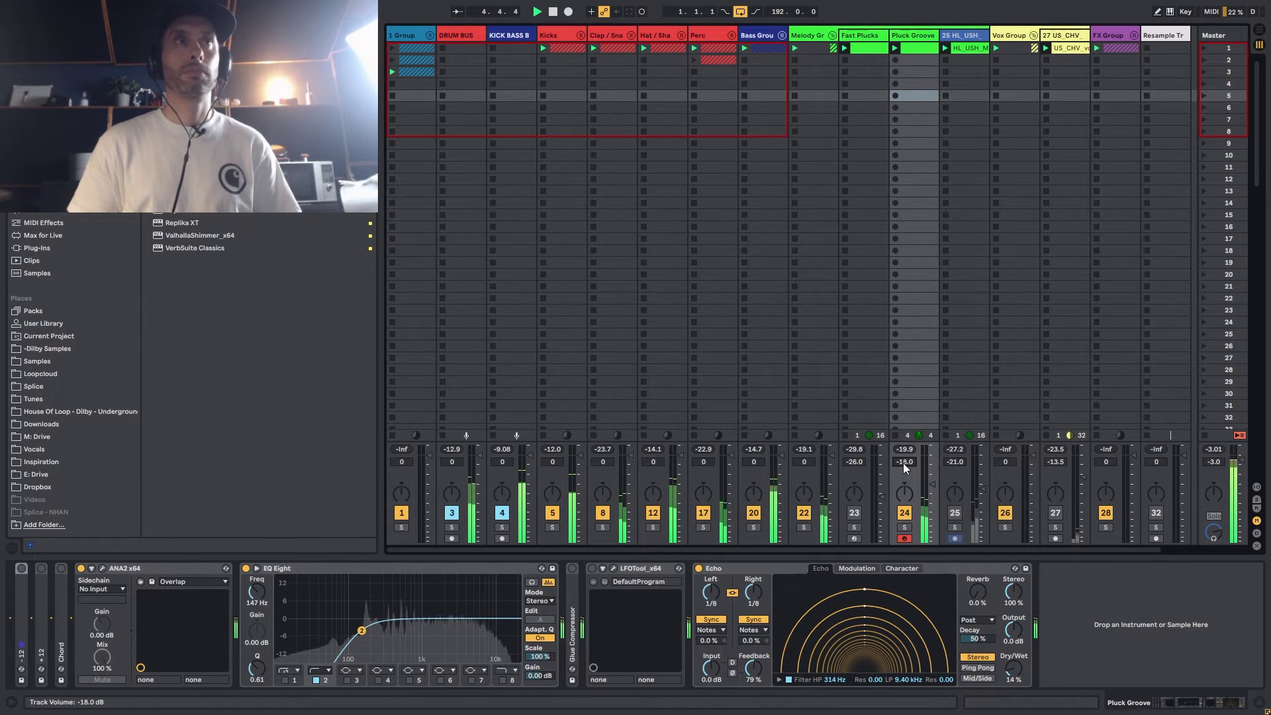
{"action": "scroll", "coordinate": [902, 463], "scroll_direction": "down", "scroll_amount": 1}
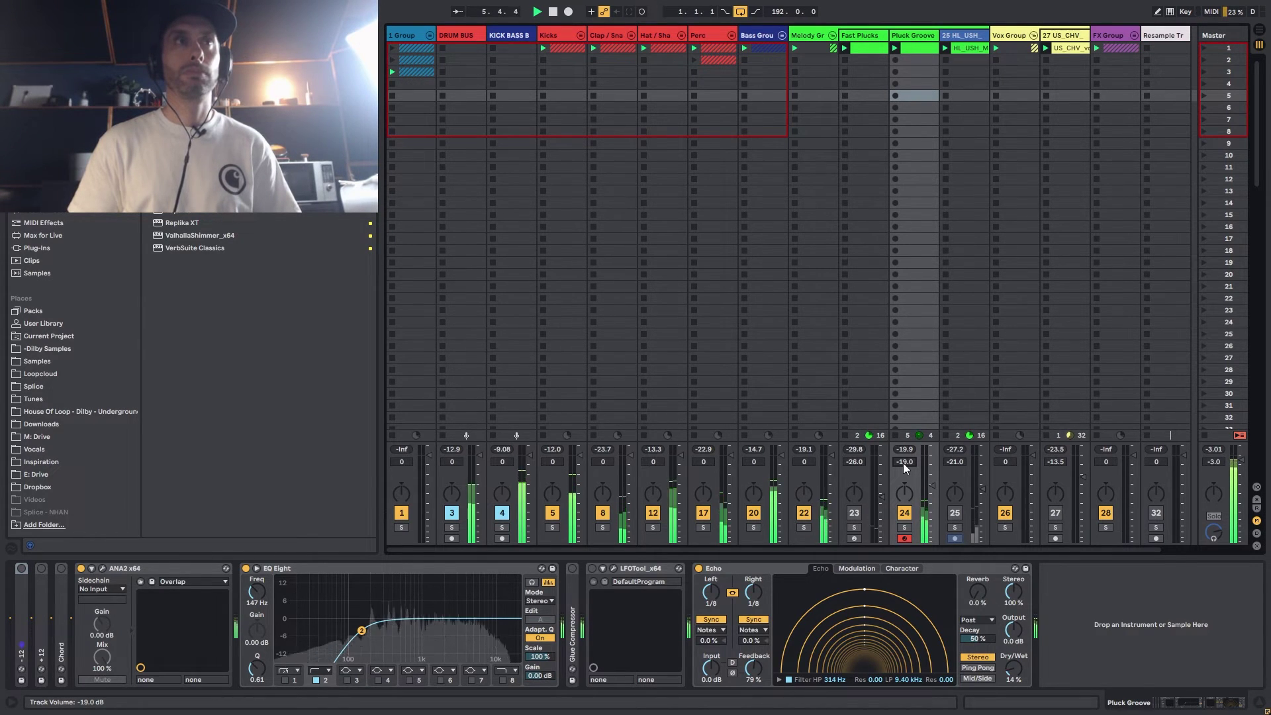
{"action": "key", "text": "space"}
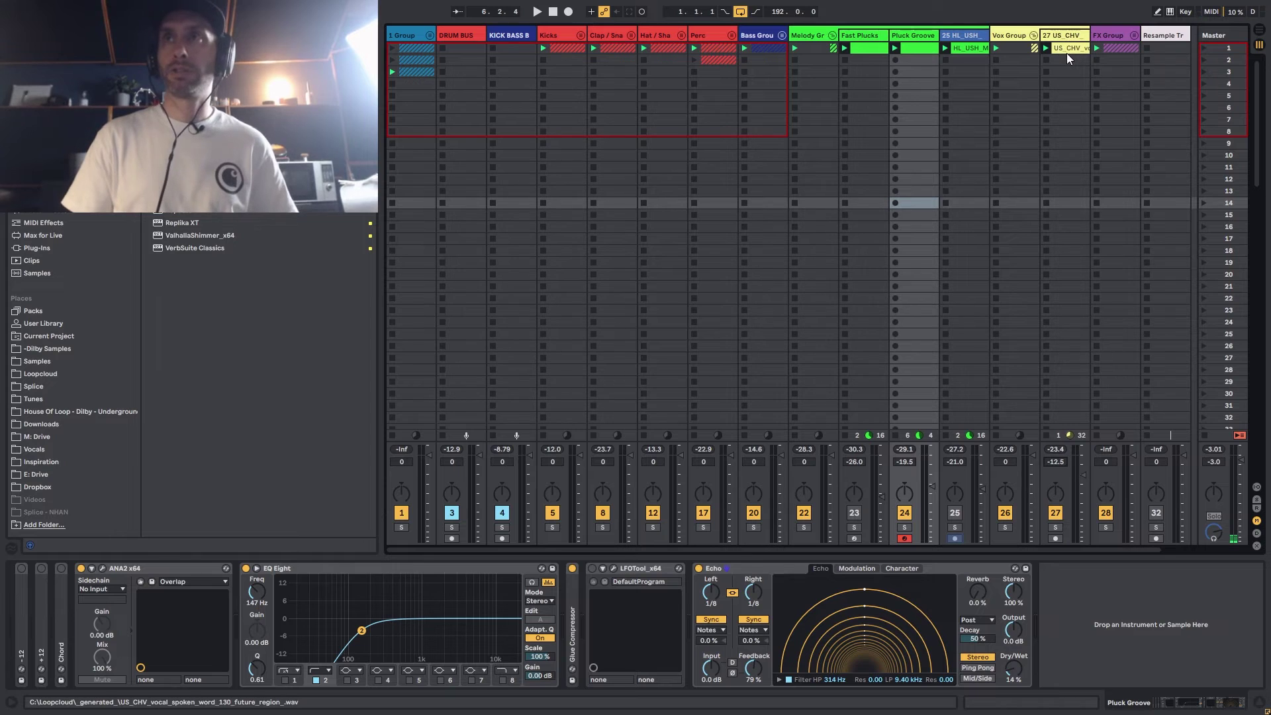
Step: Duplicate the spoken-word vocal clip into the second slot and launch the copy with a two-bar loop starting at 7.1.1
{"action": "left_click_drag", "start_coordinate": [1066, 53], "coordinate": [1065, 62]}
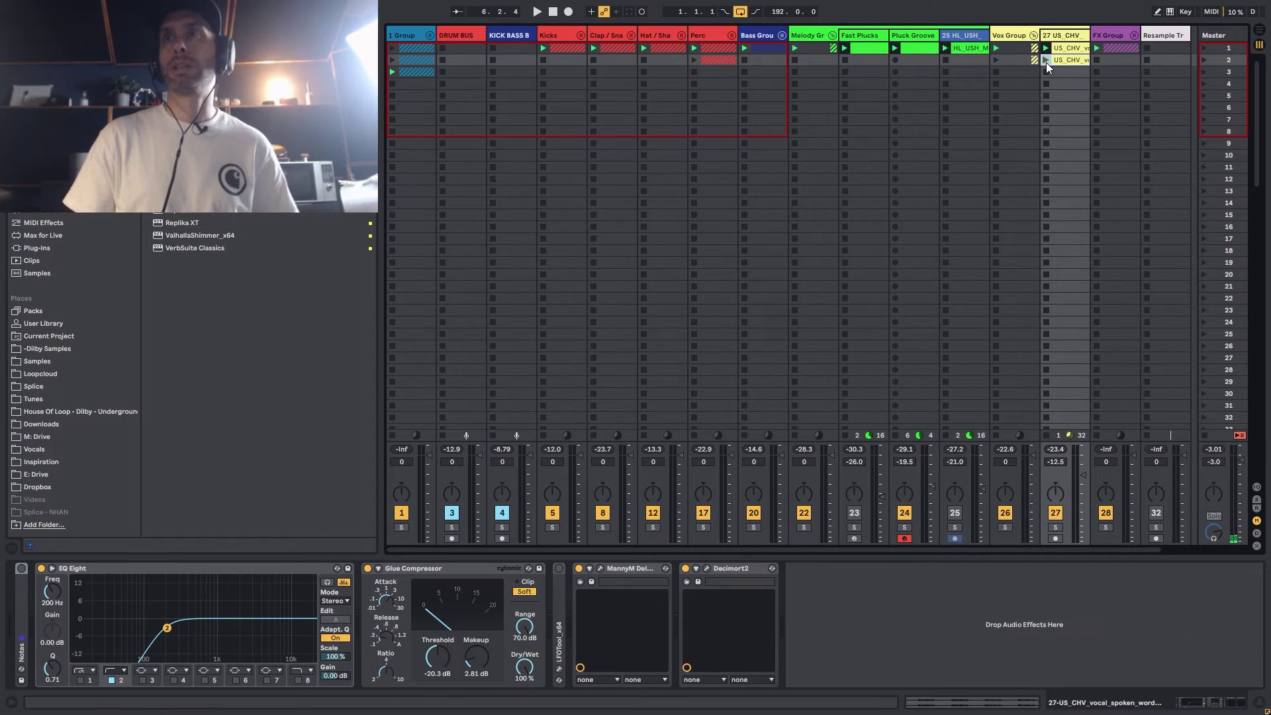
{"action": "left_click", "coordinate": [1046, 60]}
{"action": "left_click", "coordinate": [1070, 59]}
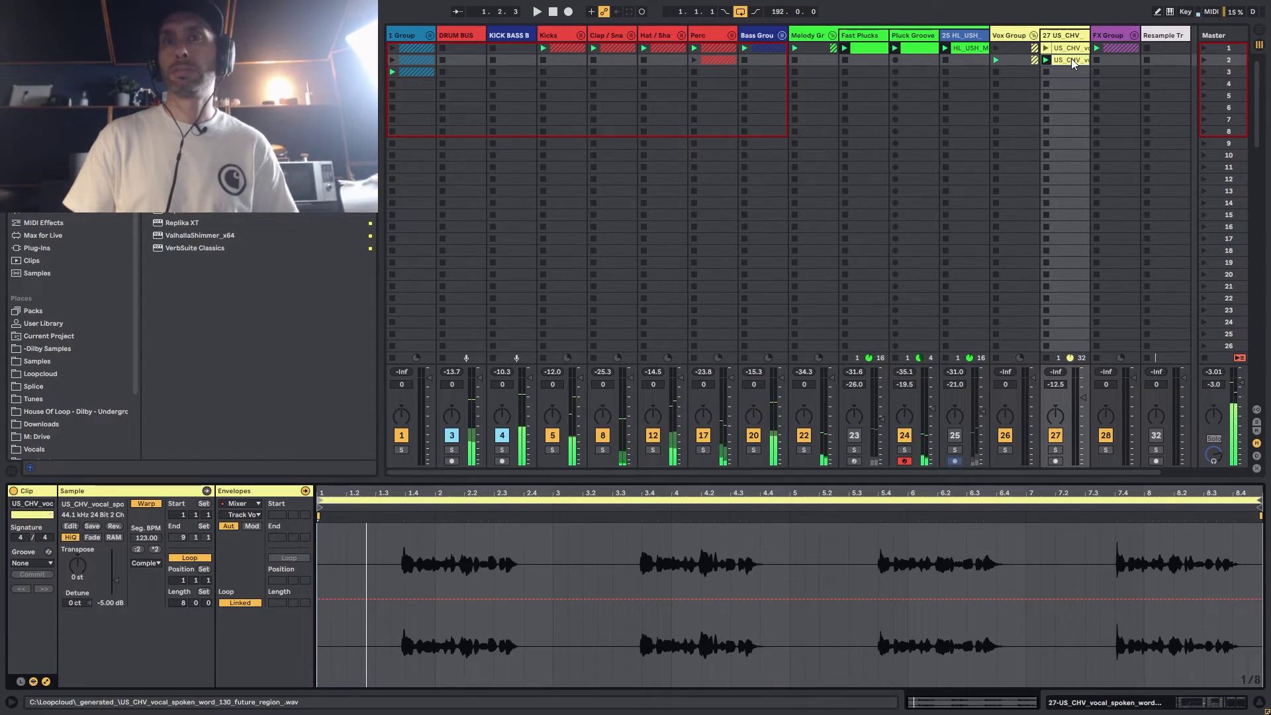
{"action": "left_click_drag", "start_coordinate": [322, 501], "coordinate": [1028, 522]}
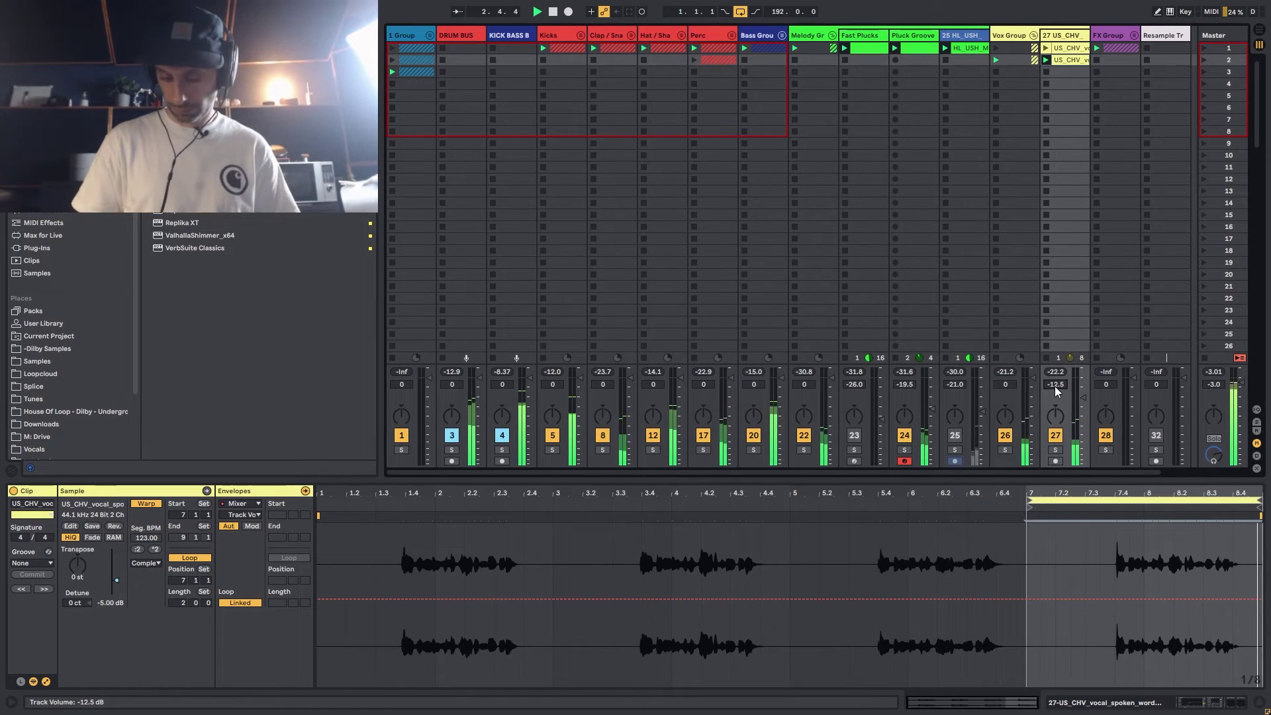
Step: Set the vocal track volume to -25 dB and raise it by ear through -18 dB to -13 dB against the playing mix
{"action": "type", "text": "-25"}
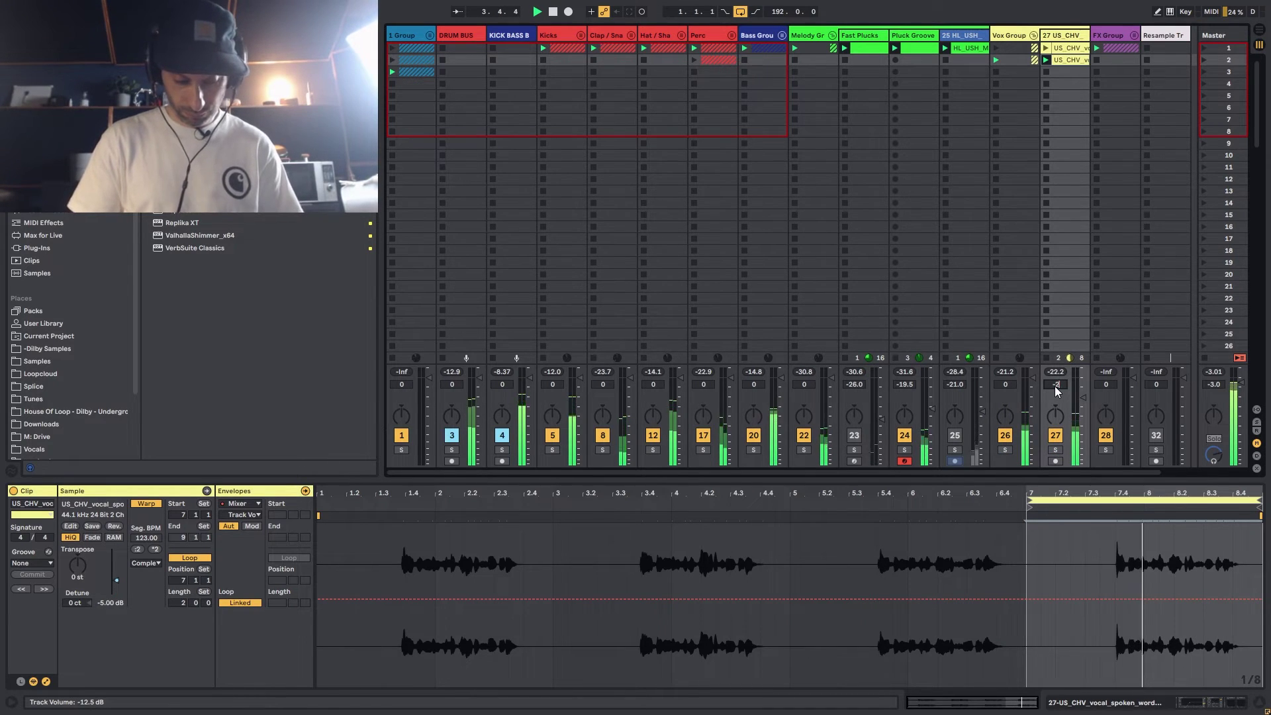
{"action": "key", "text": "Return"}
{"action": "scroll", "coordinate": [1054, 386], "scroll_direction": "up", "scroll_amount": 4}
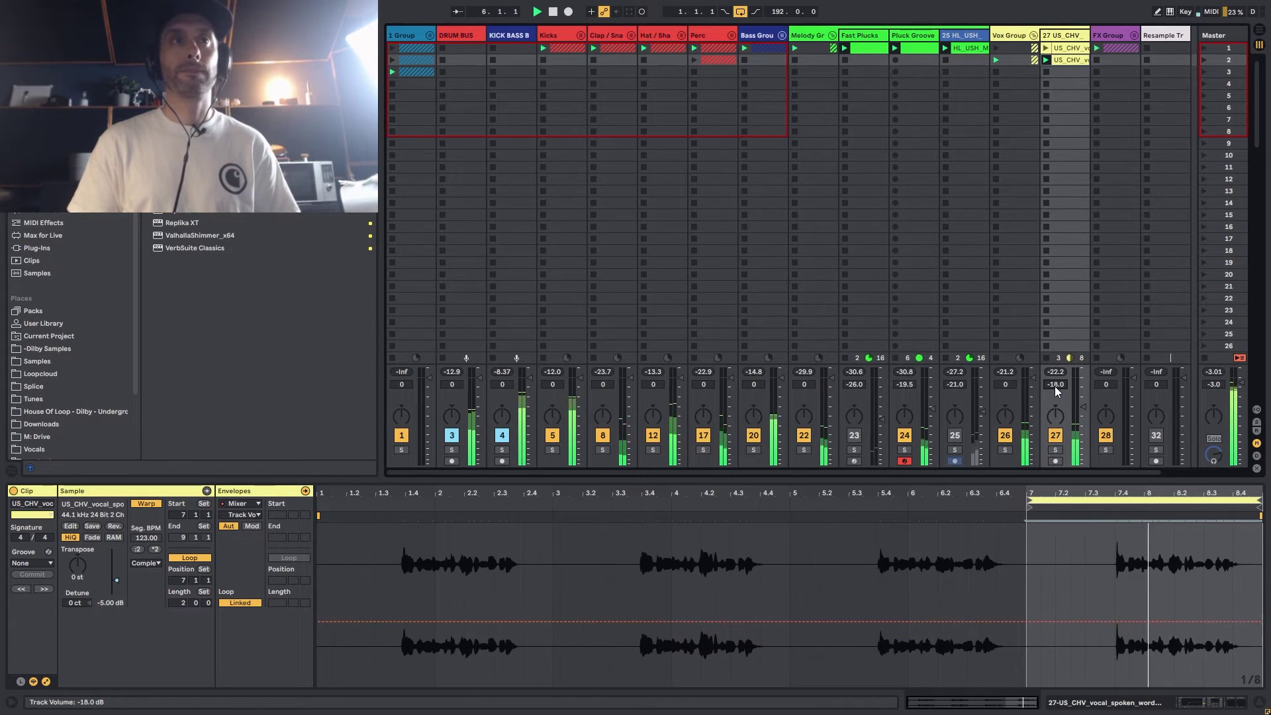
{"action": "scroll", "coordinate": [1055, 386], "scroll_direction": "up", "scroll_amount": 6}
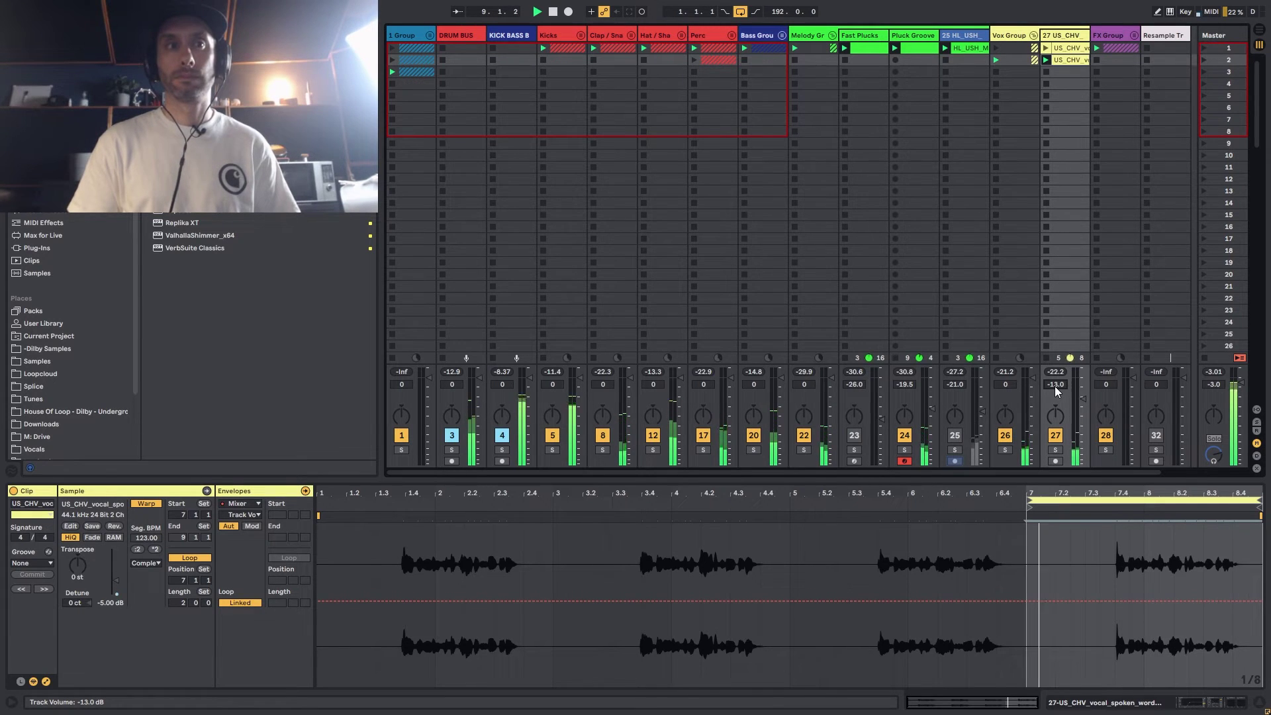
Step: Restart the vocal track loud at 0 dB in the playing mix and lower it by ear, trying -13 dB and -11 dB, settling at -12 dB
{"action": "type", "text": "0"}
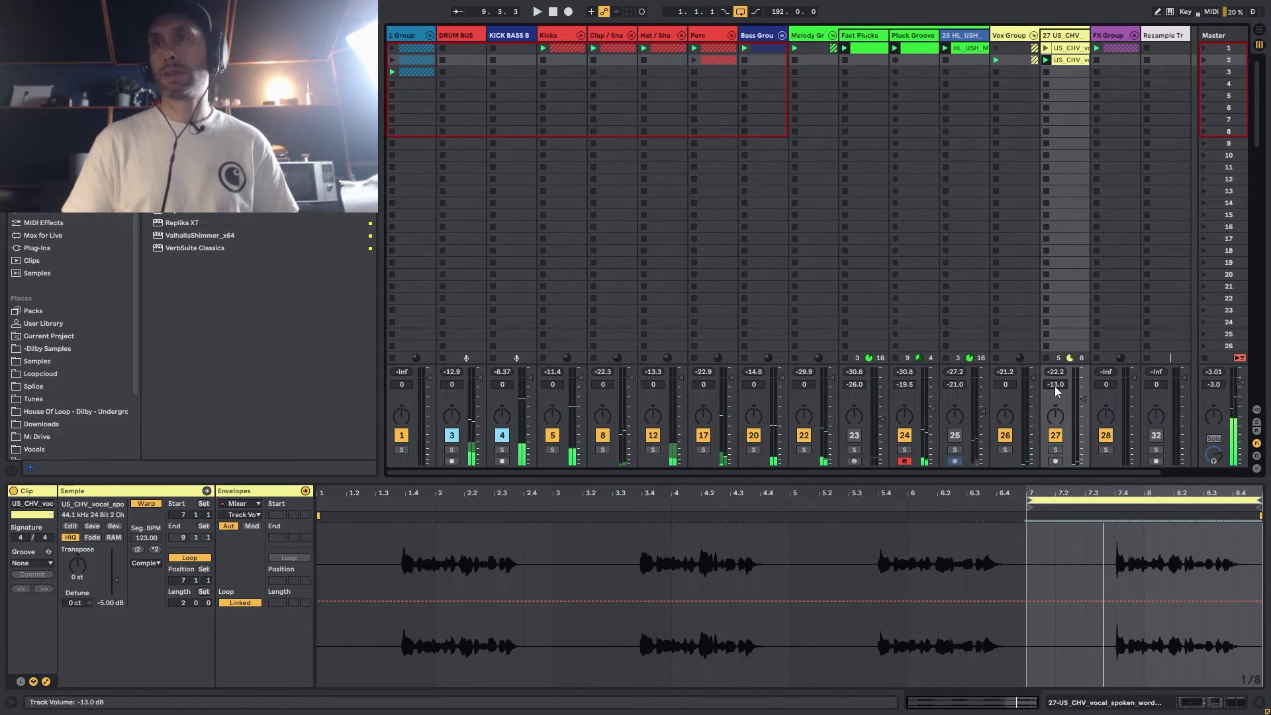
{"action": "key", "text": "Return"}
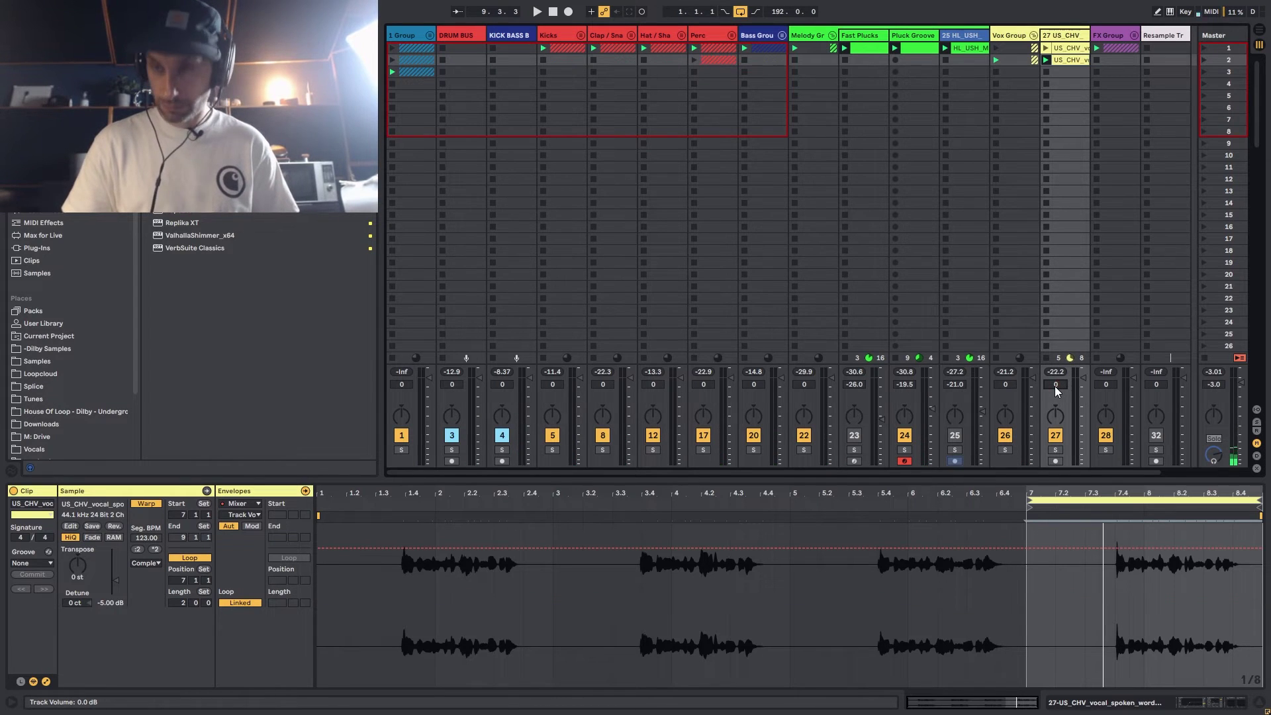
{"action": "key", "text": "space"}
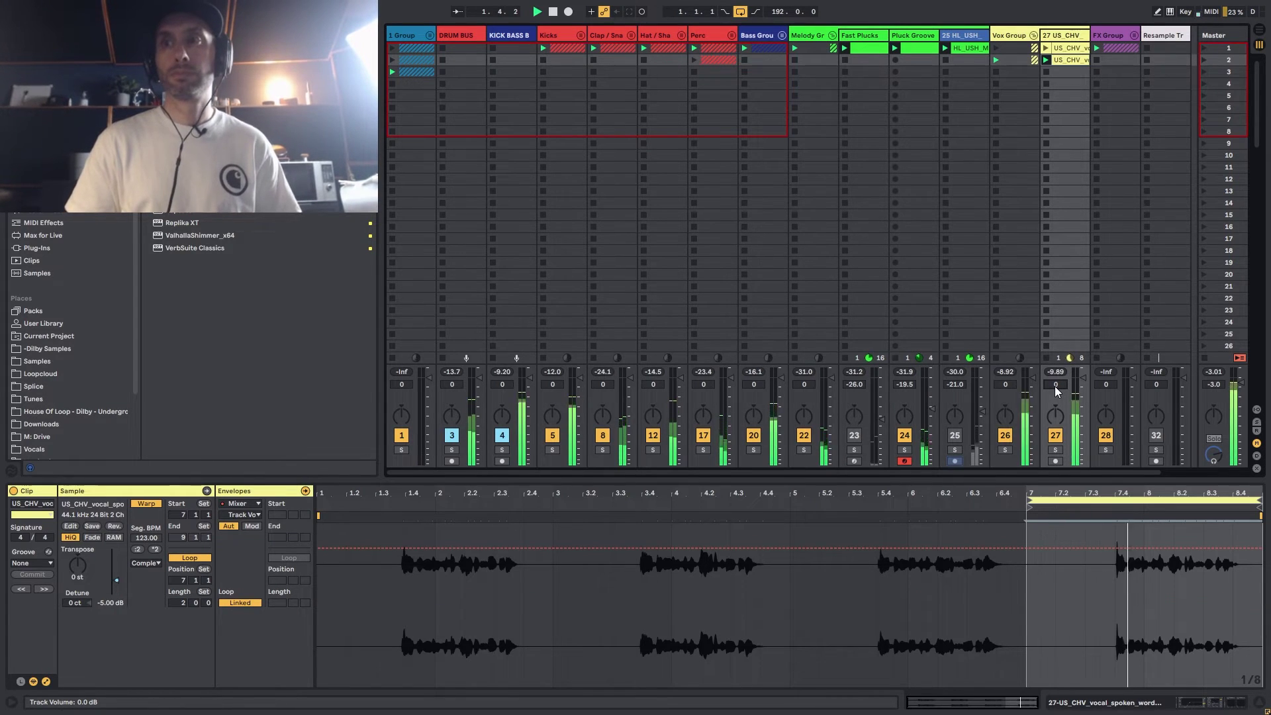
{"action": "type", "text": "-6"}
{"action": "key", "text": "Return"}
{"action": "scroll", "coordinate": [1054, 387], "scroll_direction": "down", "scroll_amount": 6}
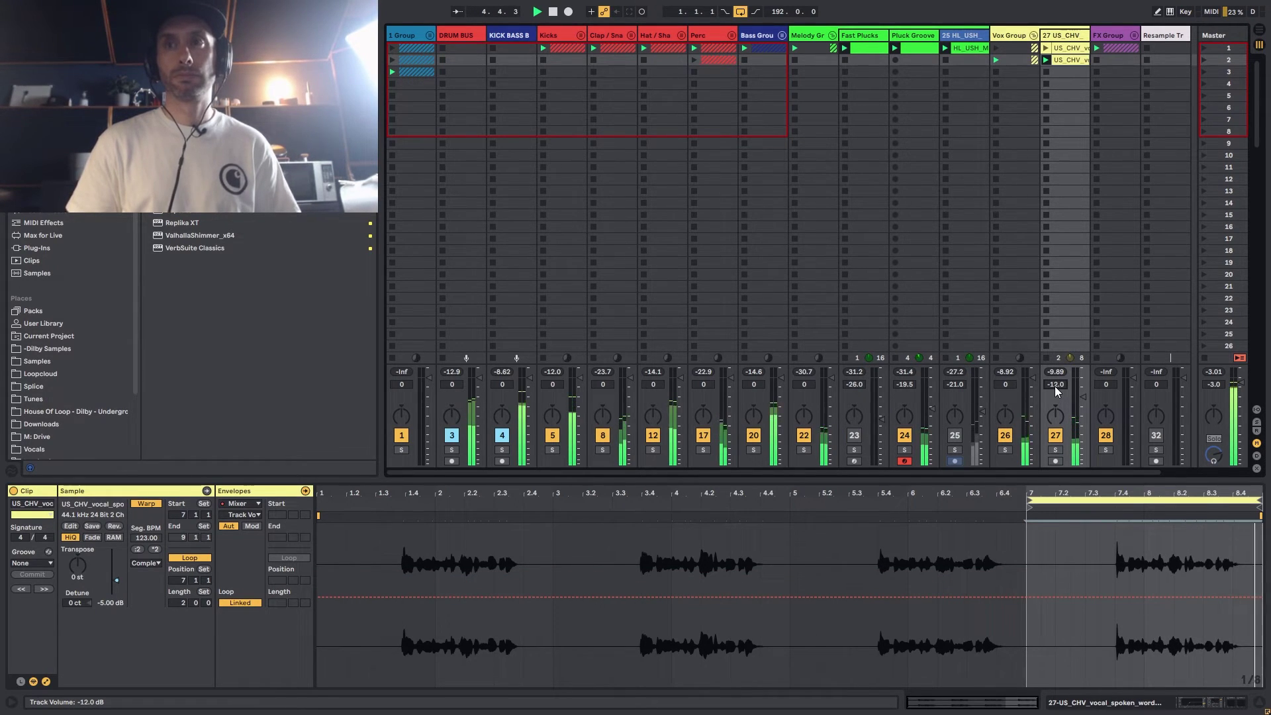
{"action": "scroll", "coordinate": [1054, 386], "scroll_direction": "down", "scroll_amount": 1}
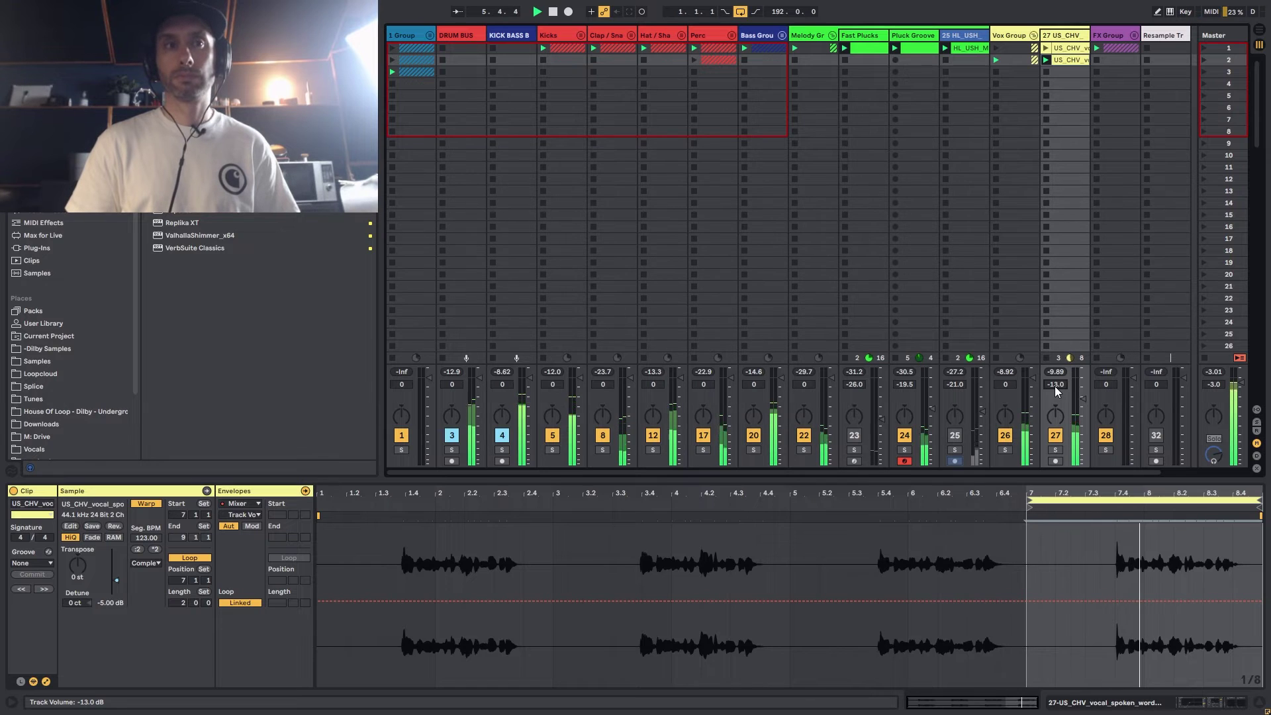
{"action": "scroll", "coordinate": [1055, 386], "scroll_direction": "up", "scroll_amount": 1}
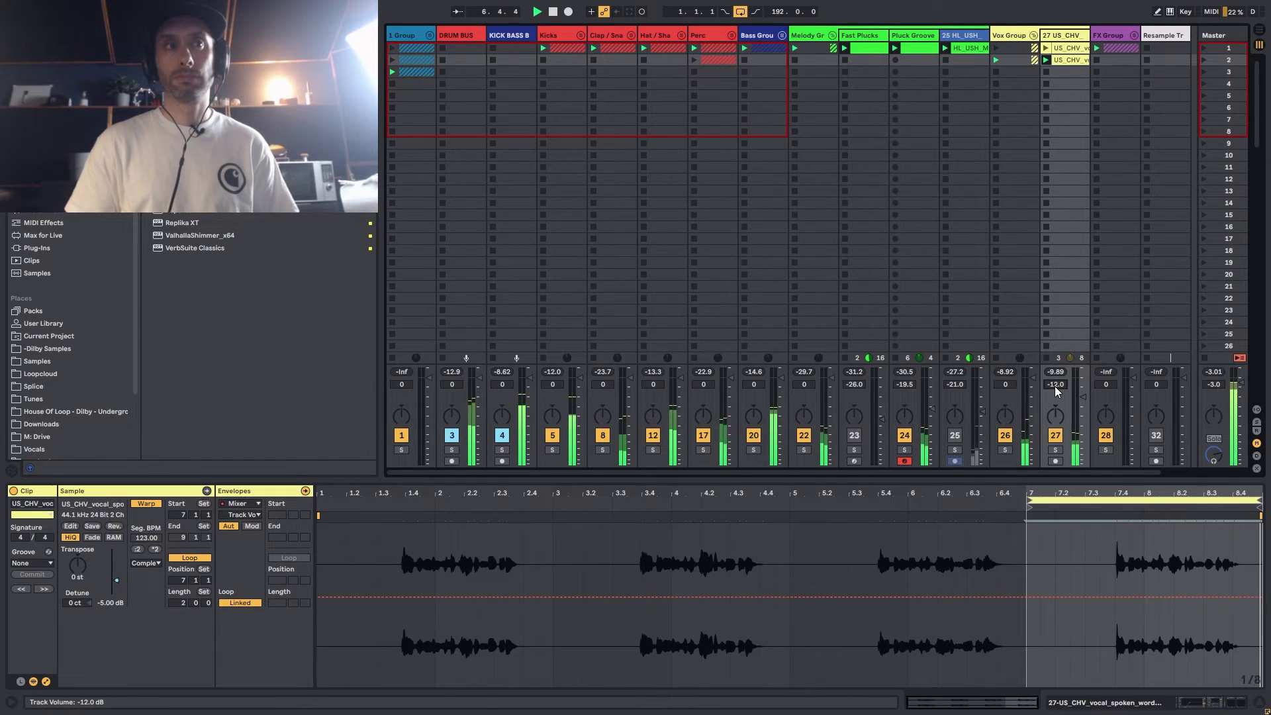
{"action": "scroll", "coordinate": [1054, 386], "scroll_direction": "up", "scroll_amount": 1}
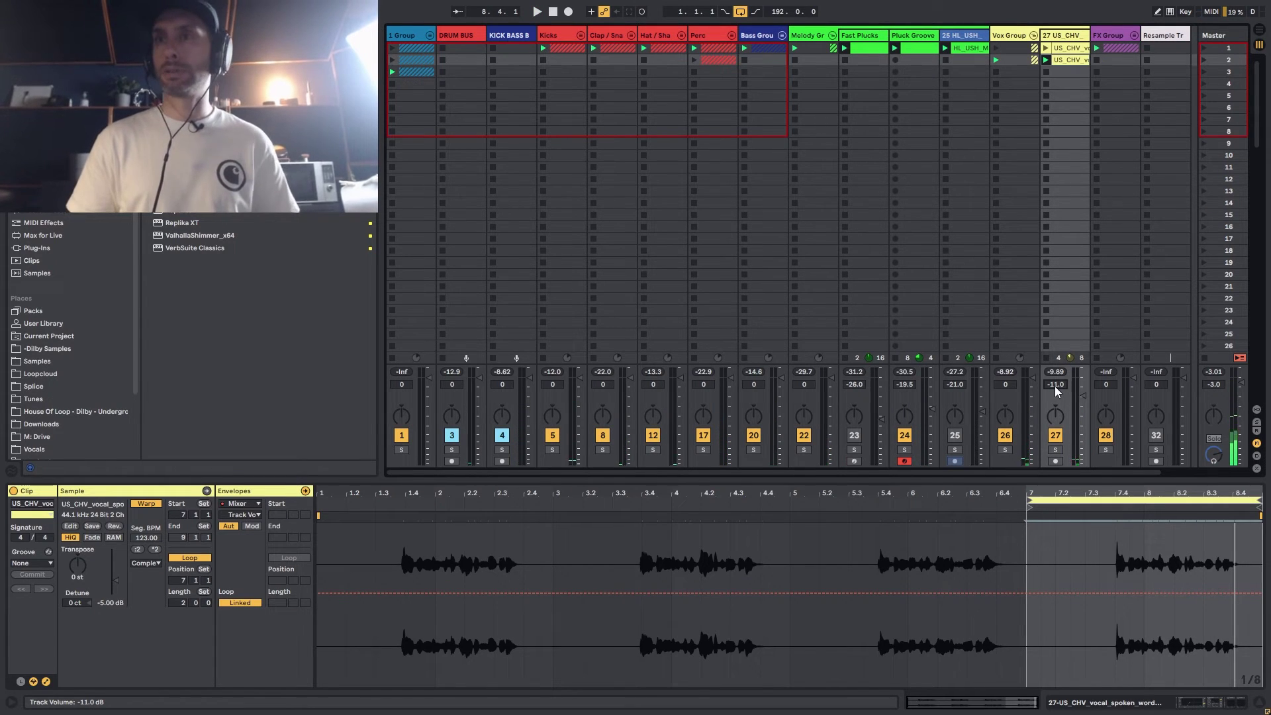
{"action": "scroll", "coordinate": [1055, 387], "scroll_direction": "down", "scroll_amount": 1}
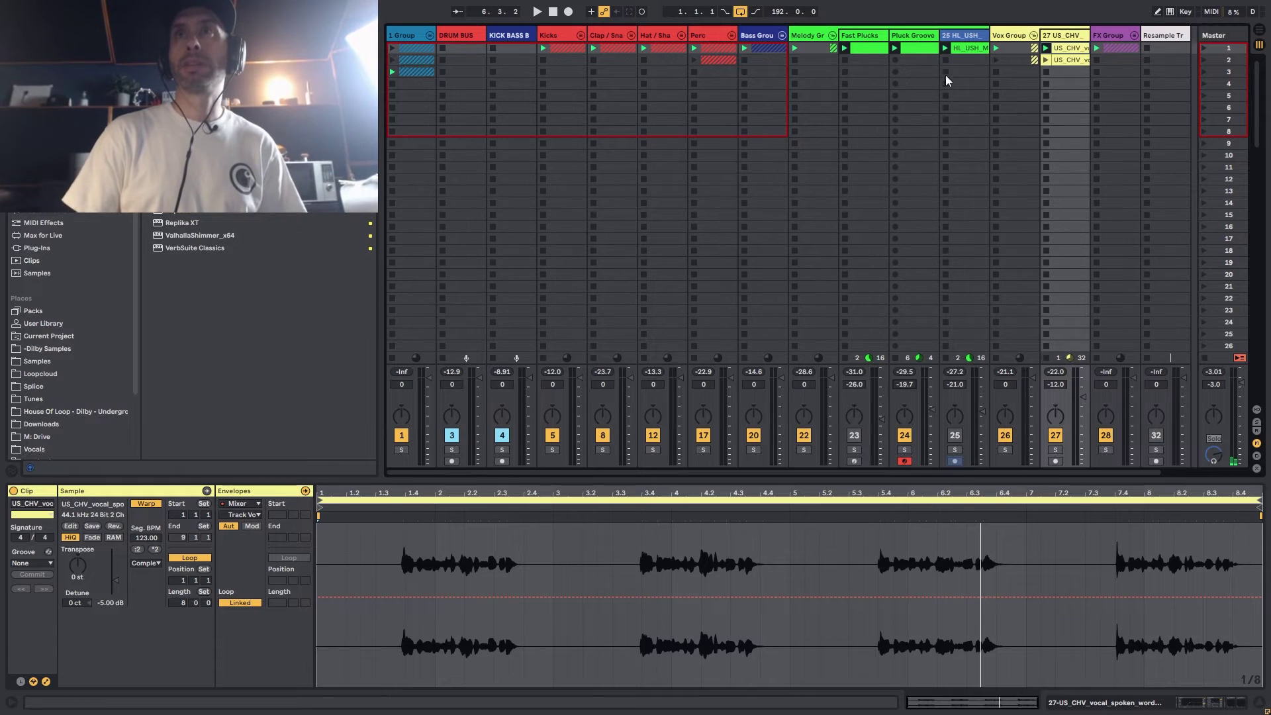
Step: Set the Fast Plucks volume to -30 dB and raise it by ear to -24 dB in the playing mix, easing back to -25 dB
{"action": "left_click", "coordinate": [860, 400]}
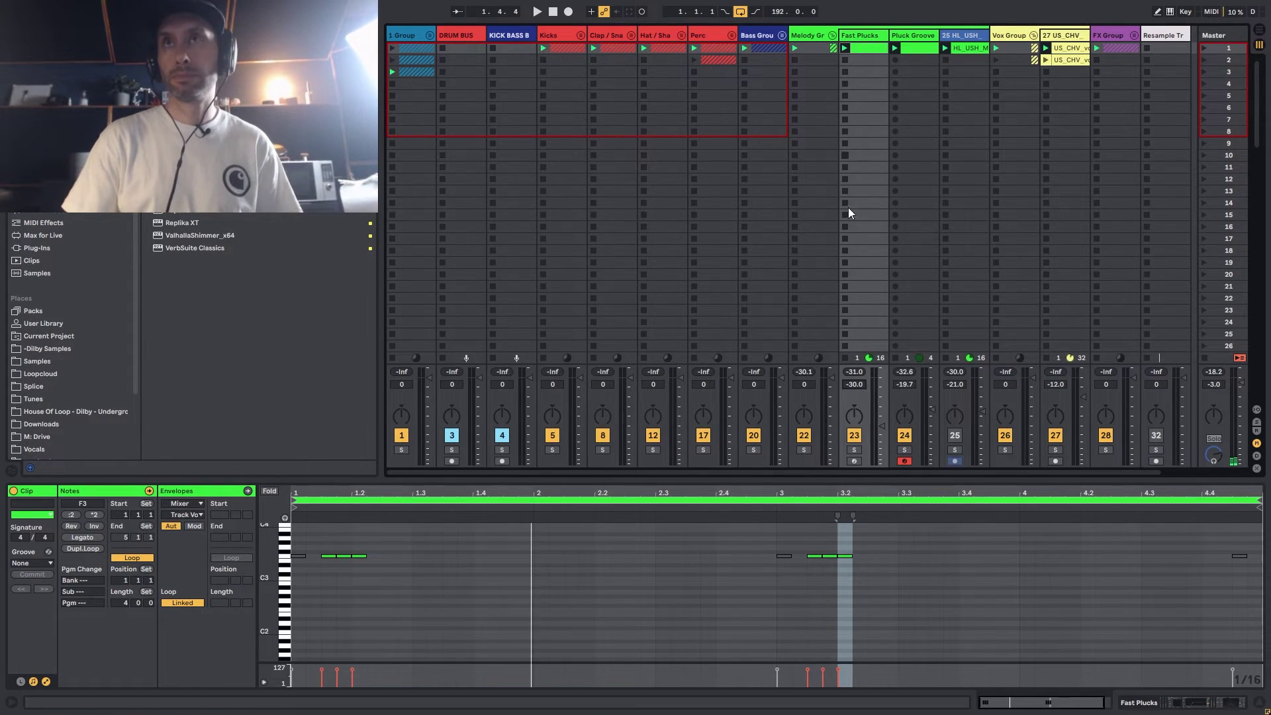
{"action": "key", "text": "space"}
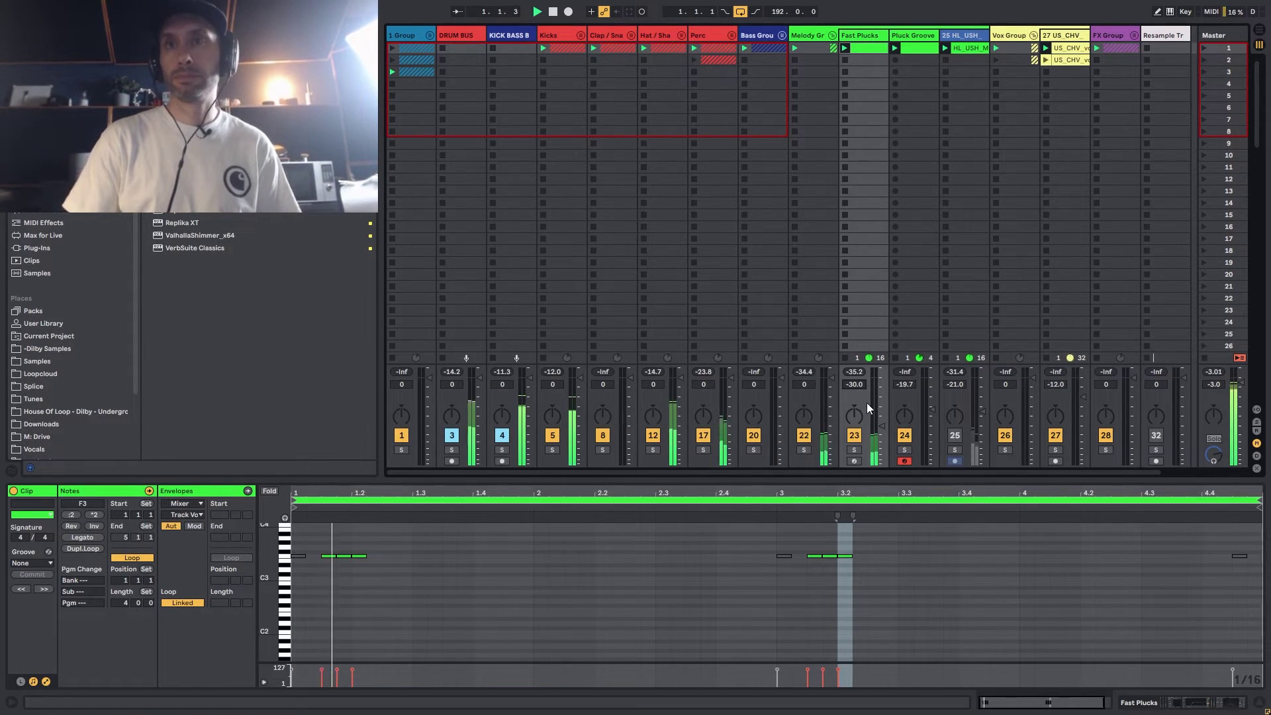
{"action": "scroll", "coordinate": [860, 383], "scroll_direction": "up", "scroll_amount": 3}
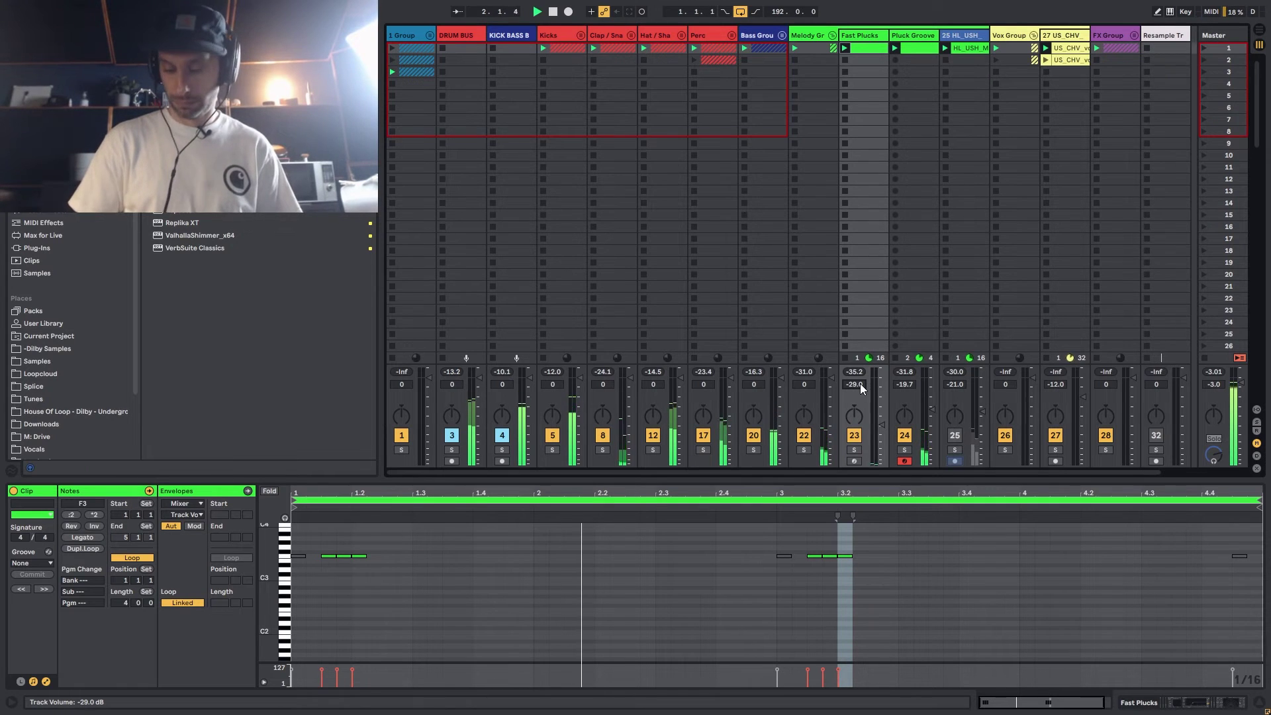
{"action": "scroll", "coordinate": [860, 383], "scroll_direction": "up", "scroll_amount": 1}
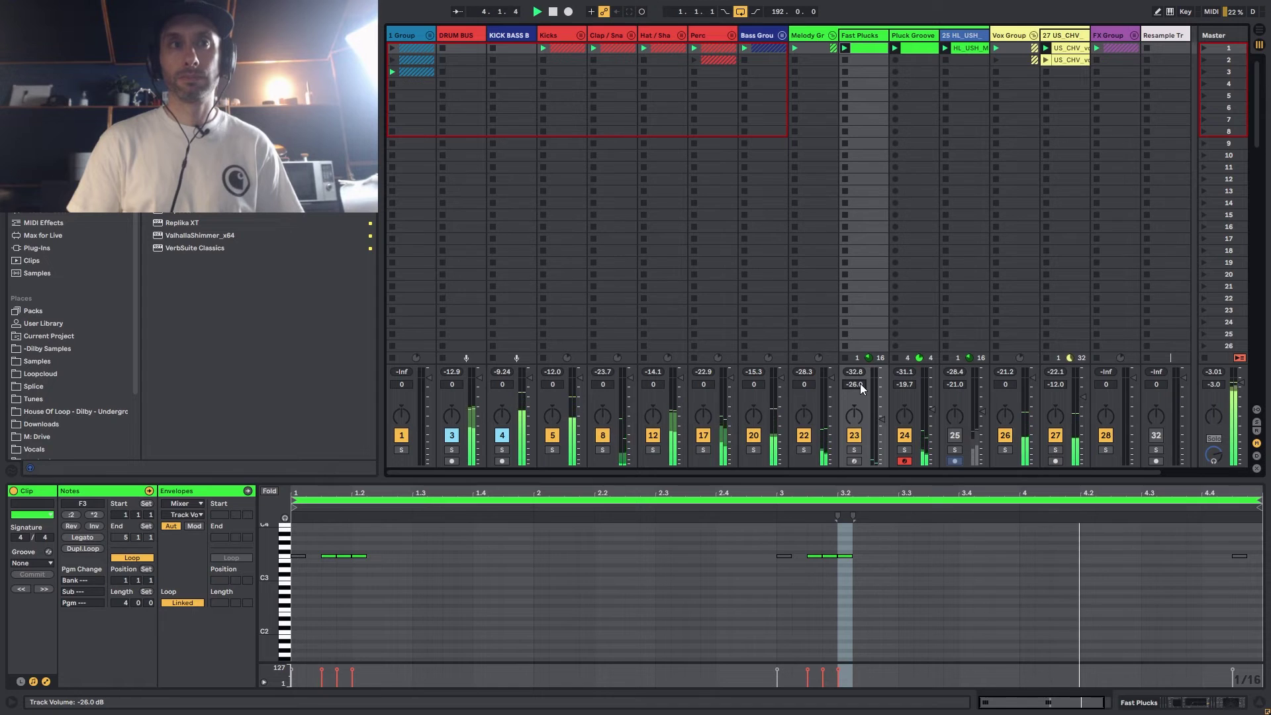
{"action": "scroll", "coordinate": [860, 383], "scroll_direction": "up", "scroll_amount": 1}
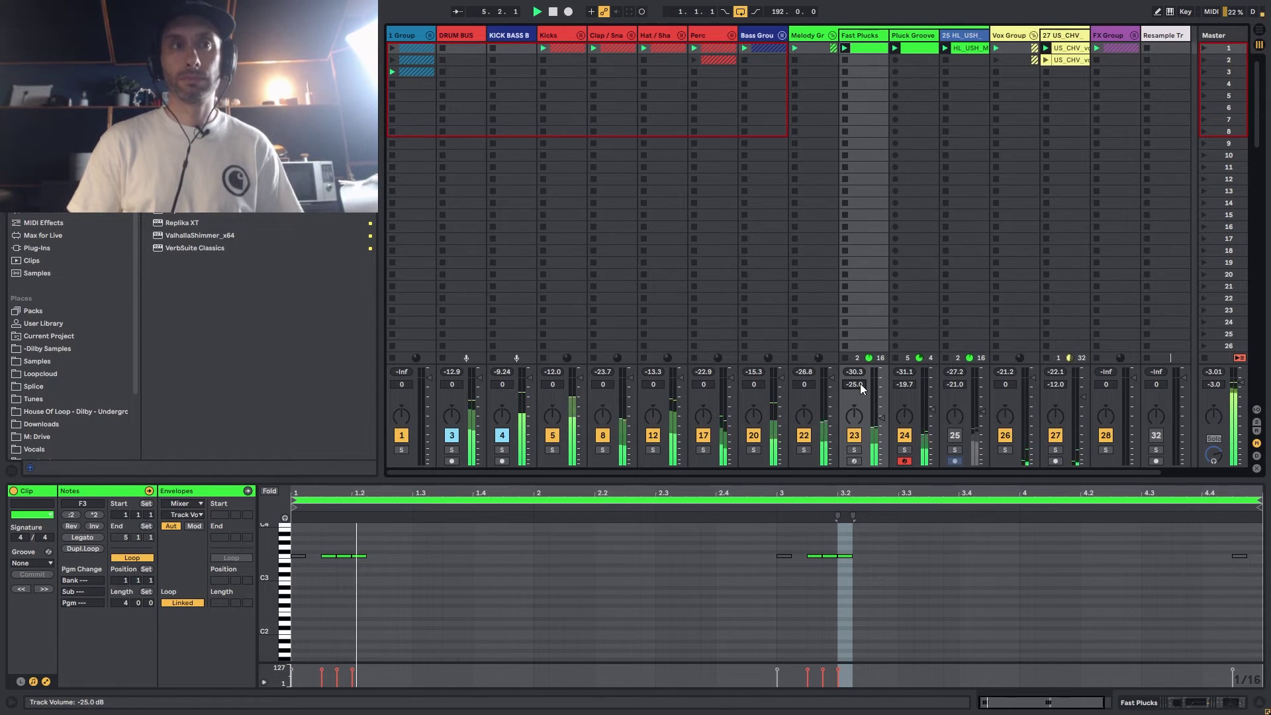
{"action": "scroll", "coordinate": [860, 383], "scroll_direction": "up", "scroll_amount": 1}
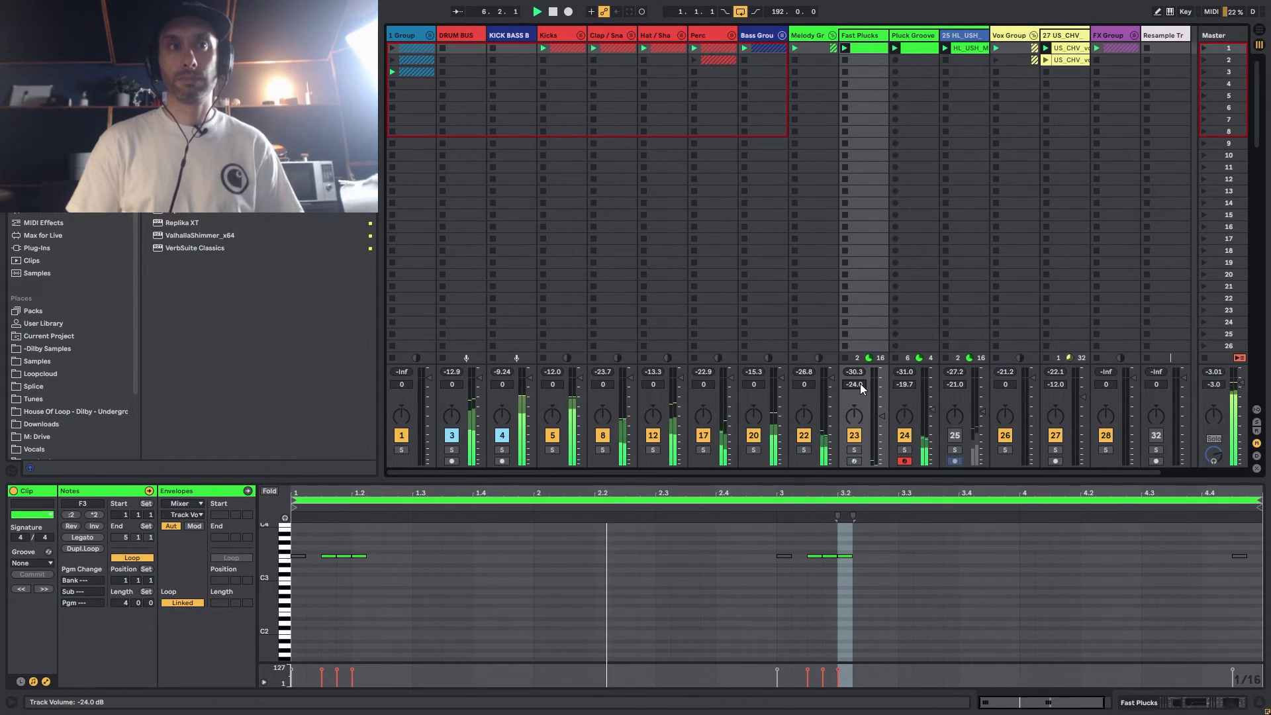
{"action": "scroll", "coordinate": [859, 383], "scroll_direction": "down", "scroll_amount": 1}
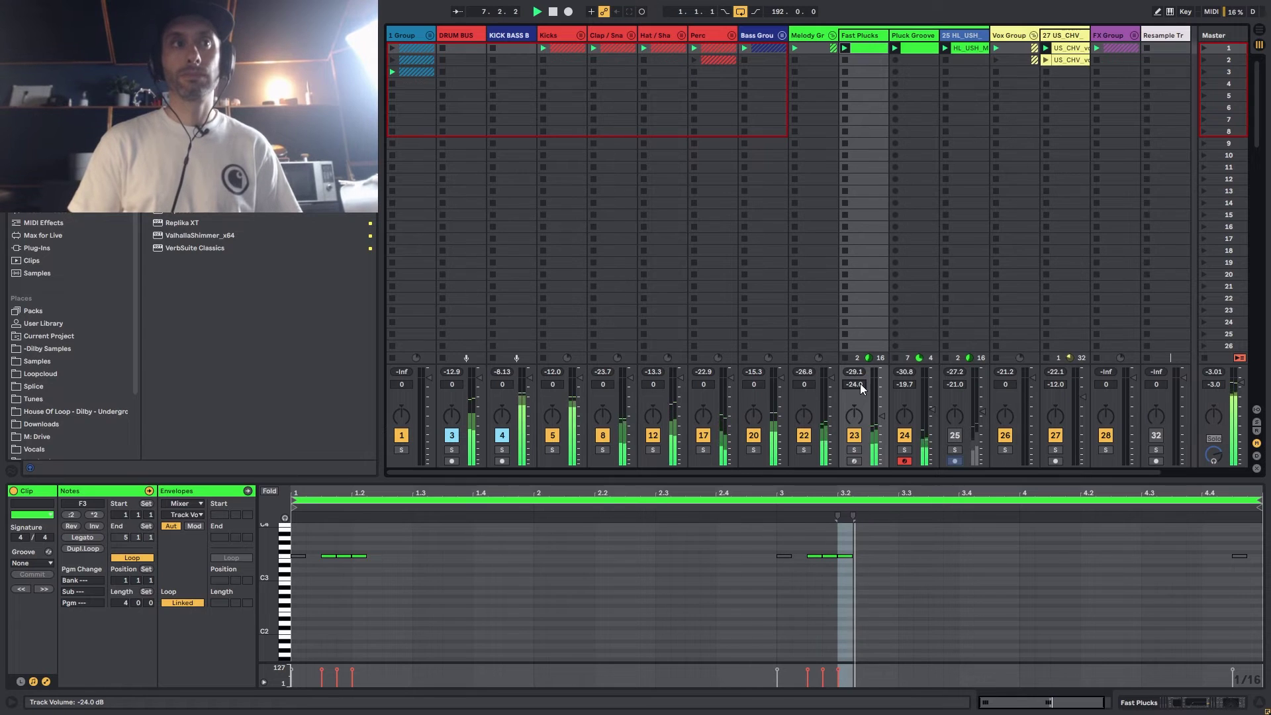
{"action": "key", "text": "space"}
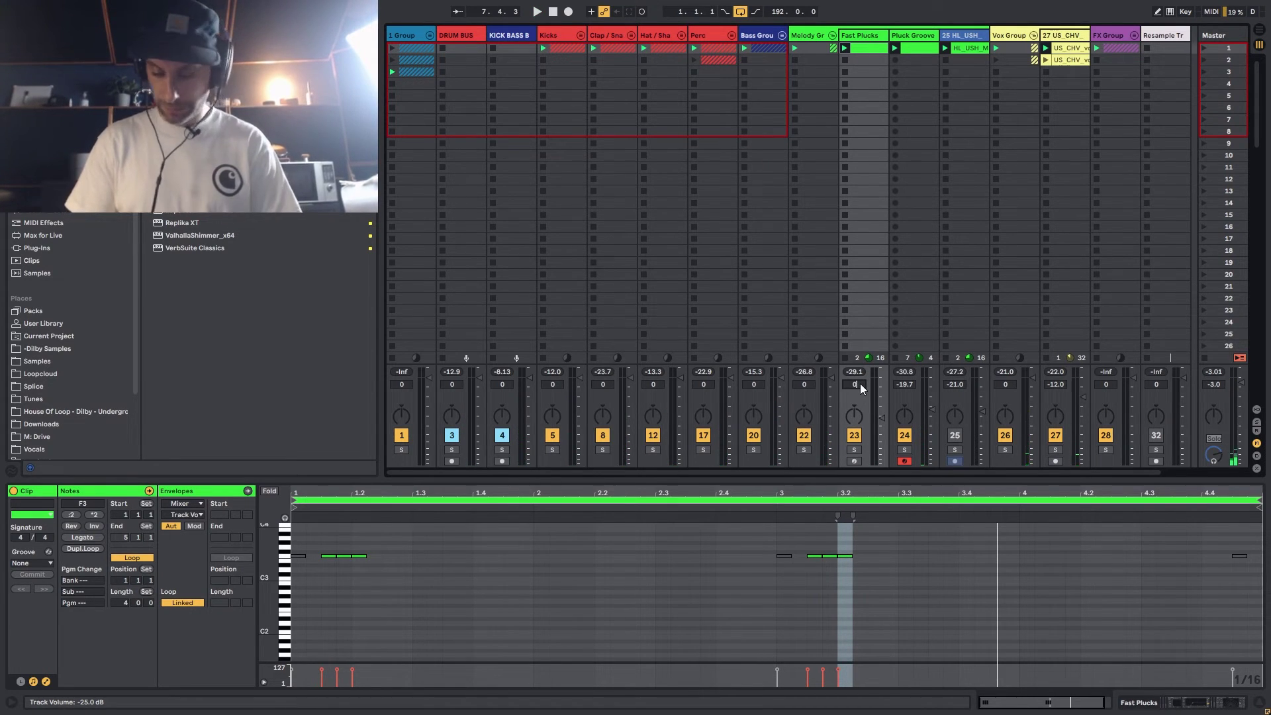
Step: Restart Fast Plucks loud at 0 dB, lower it by ear to -23 dB in the playing mix, and fine-tune it to -22.5 dB
{"action": "key", "text": "space"}
{"action": "scroll", "coordinate": [860, 384], "scroll_direction": "down", "scroll_amount": 6}
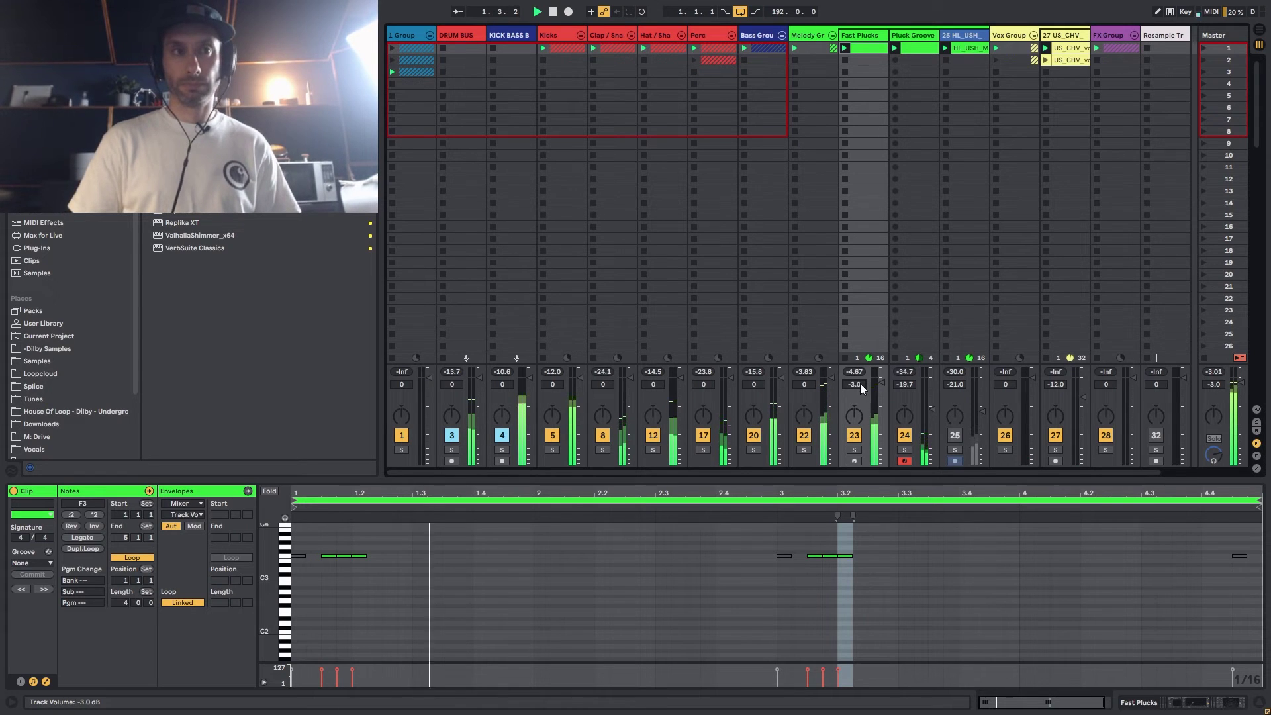
{"action": "scroll", "coordinate": [860, 383], "scroll_direction": "down", "scroll_amount": 2}
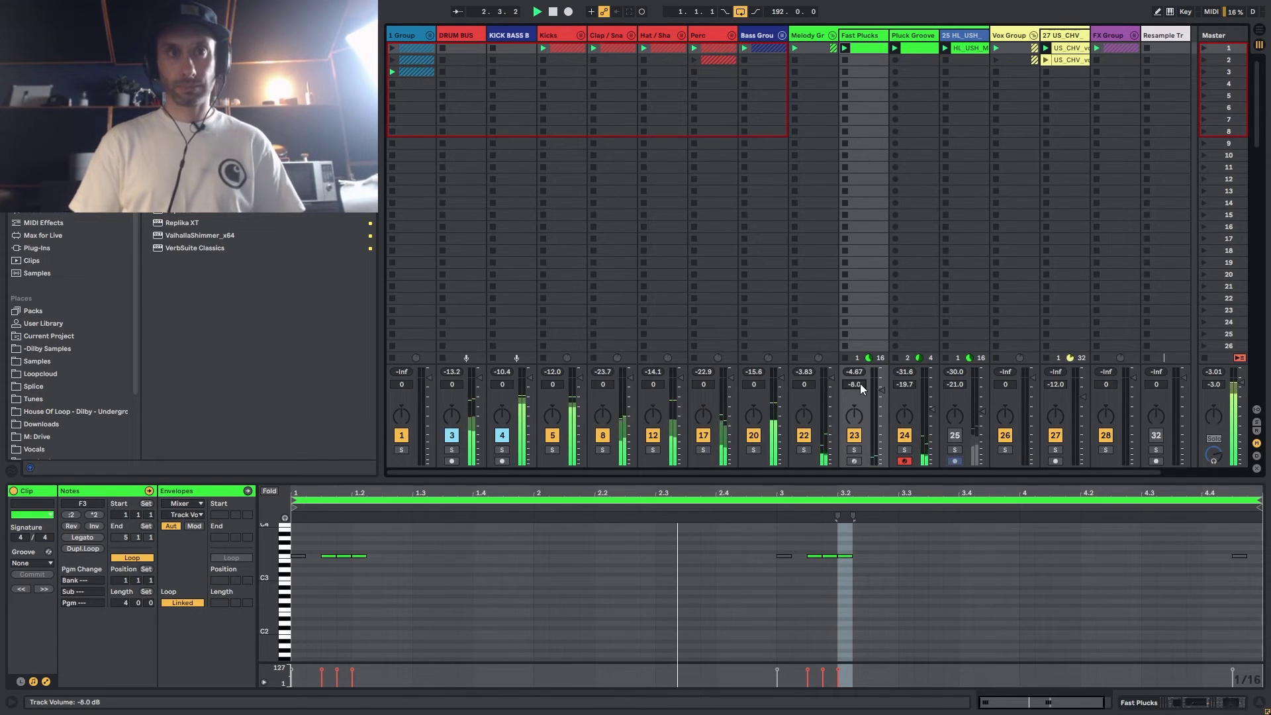
{"action": "scroll", "coordinate": [860, 383], "scroll_direction": "down", "scroll_amount": 6}
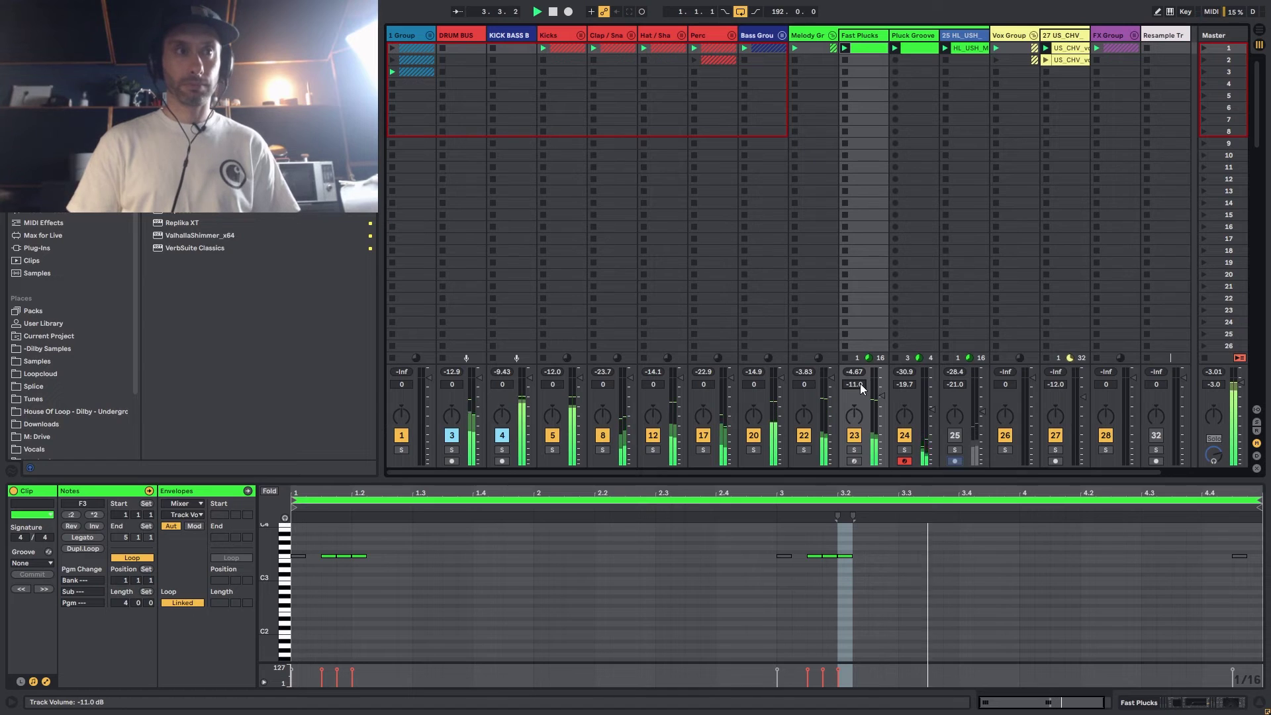
{"action": "scroll", "coordinate": [859, 383], "scroll_direction": "down", "scroll_amount": 4}
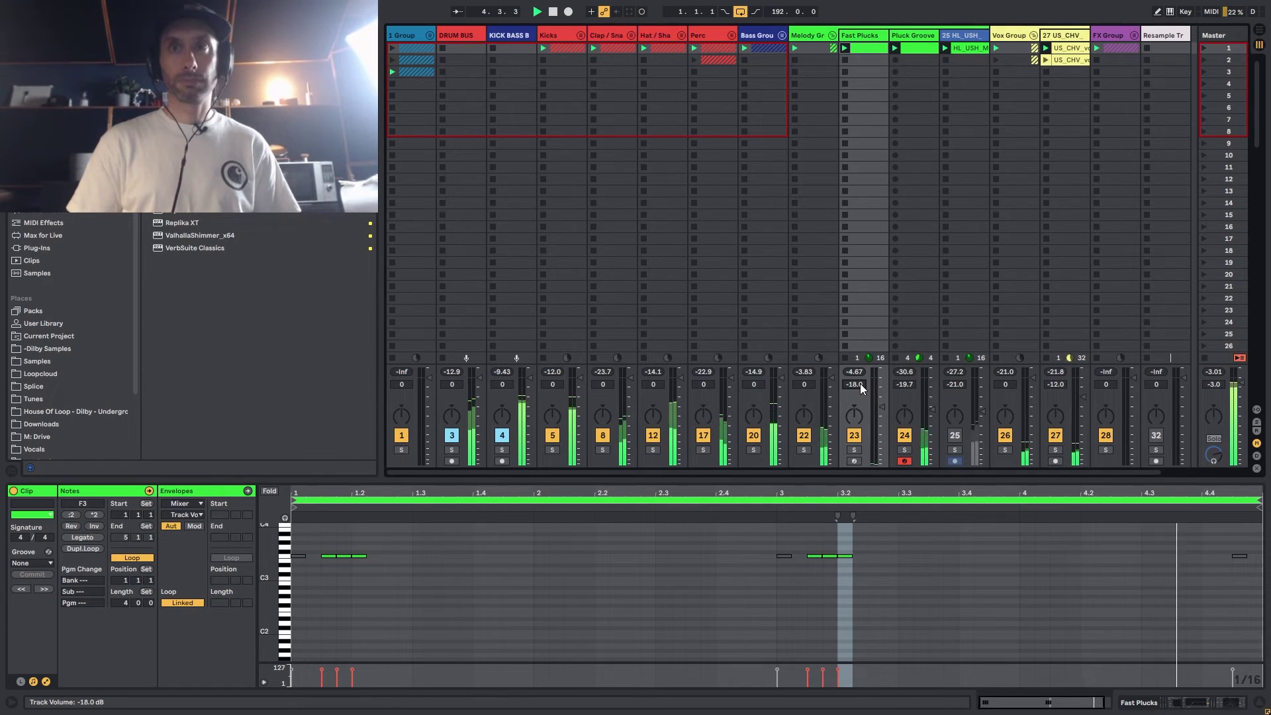
{"action": "scroll", "coordinate": [860, 383], "scroll_direction": "down", "scroll_amount": 4}
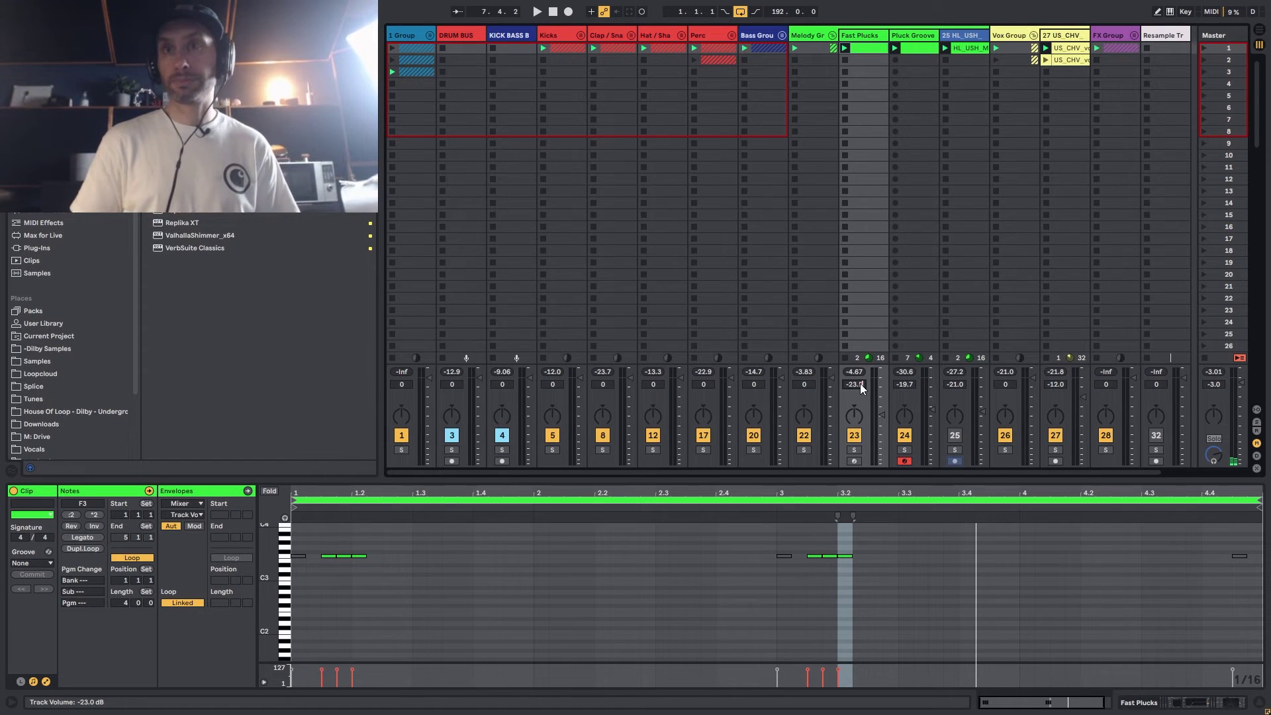
{"action": "key", "text": "space"}
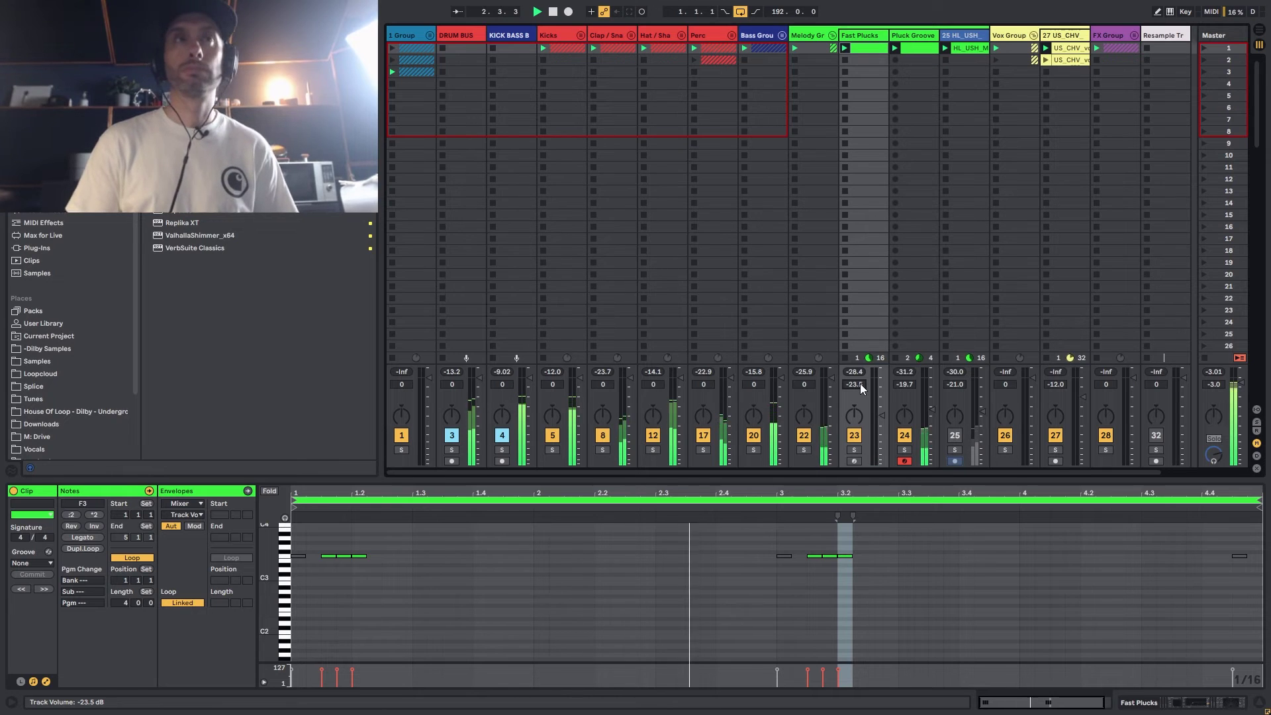
{"action": "key", "text": "Up"}
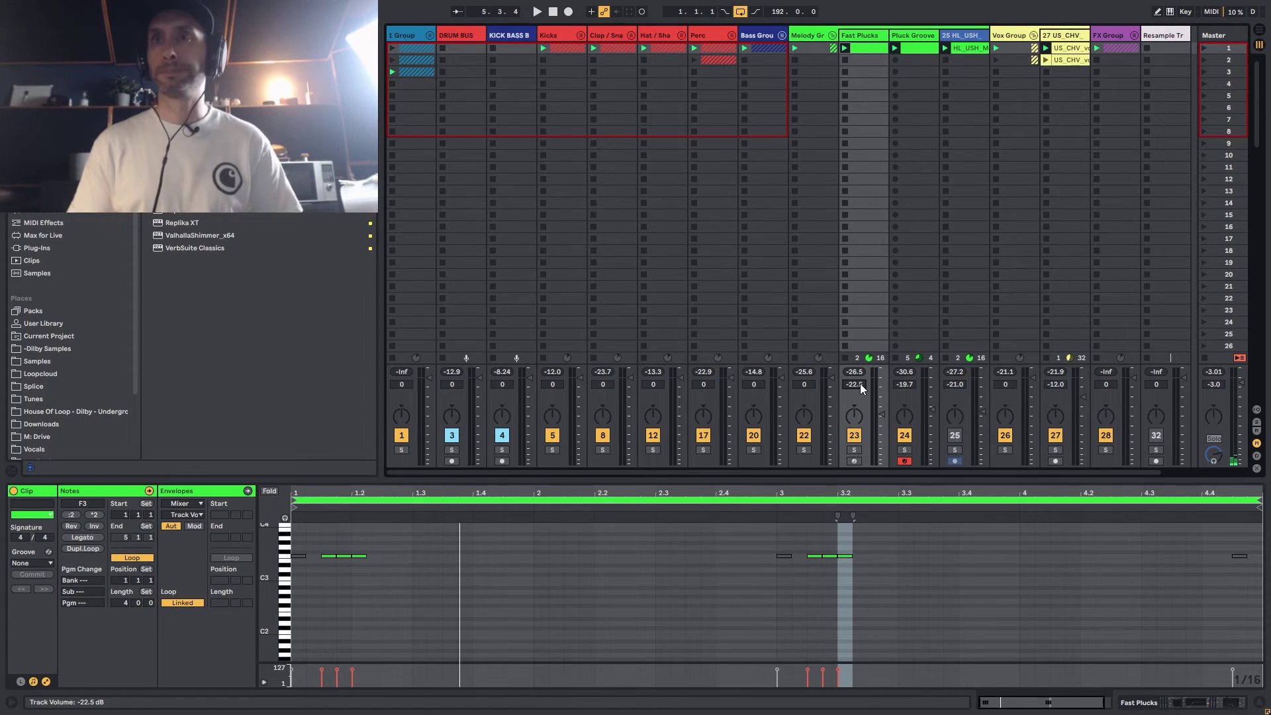
Step: Audition the HL_USH loop track in solo, and unsolo and activate it within the full mix
{"action": "key", "text": "space"}
{"action": "left_click", "coordinate": [954, 450]}
{"action": "key", "text": "space"}
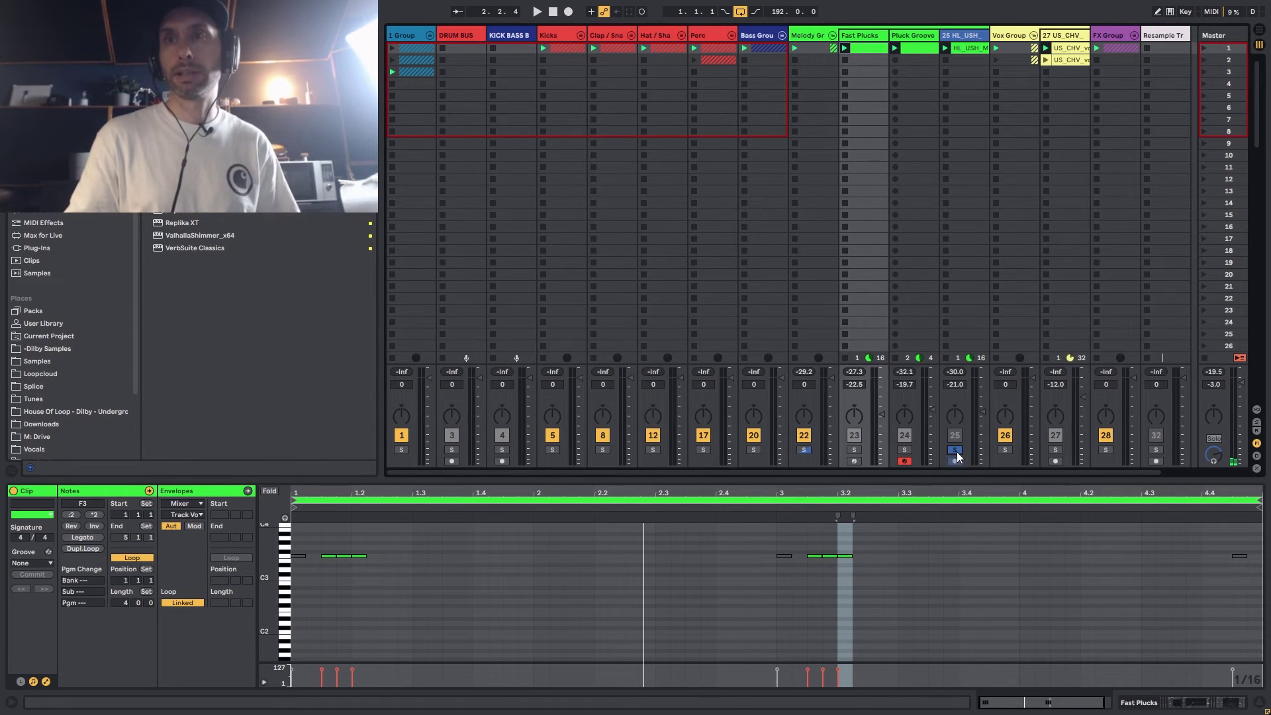
{"action": "left_click", "coordinate": [955, 450]}
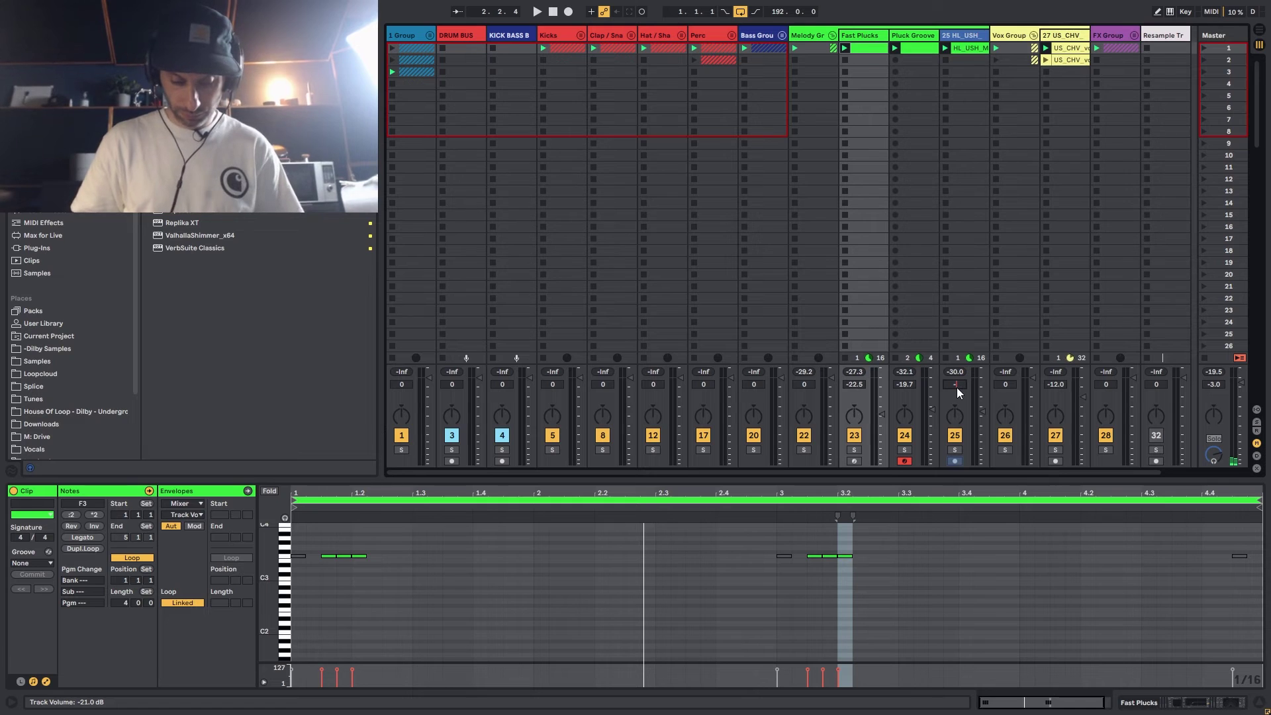
Step: Set the HL_USH loop volume to -30 dB and raise it by ear through -24 dB, settling at -21 dB in the playing mix
{"action": "key", "text": "Return"}
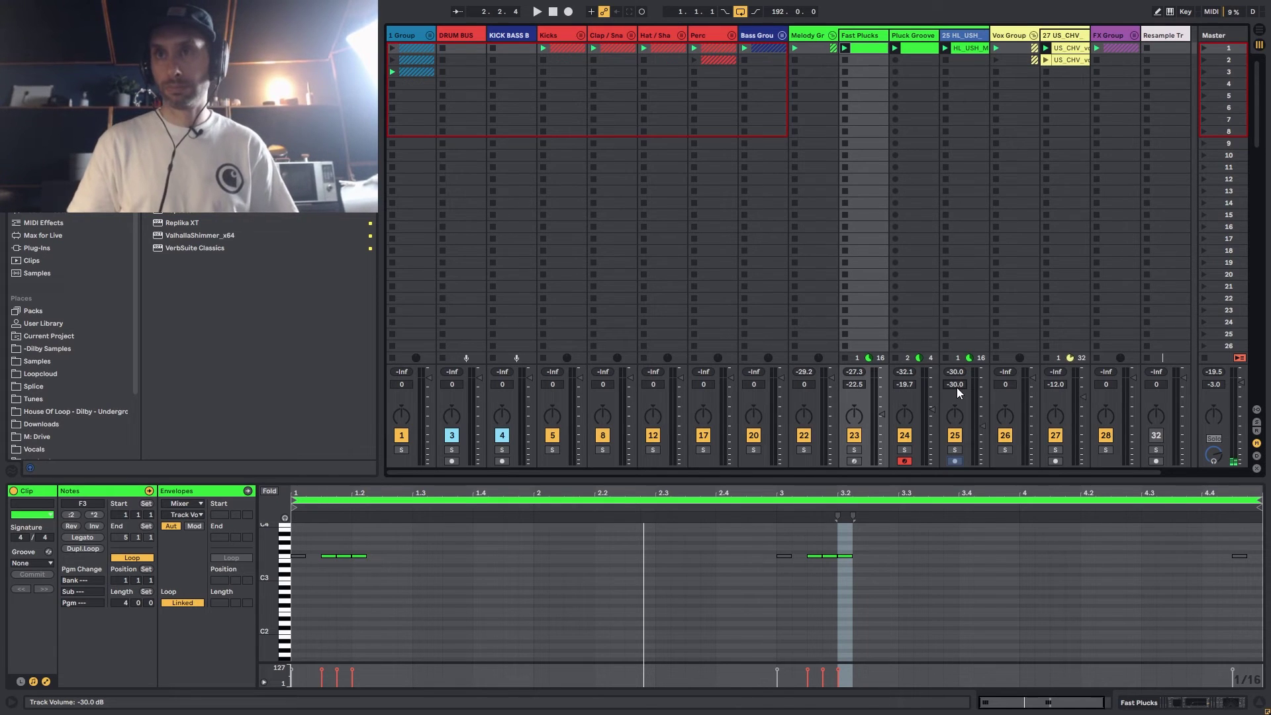
{"action": "scroll", "coordinate": [956, 387], "scroll_direction": "up", "scroll_amount": 1}
{"action": "key", "text": "space"}
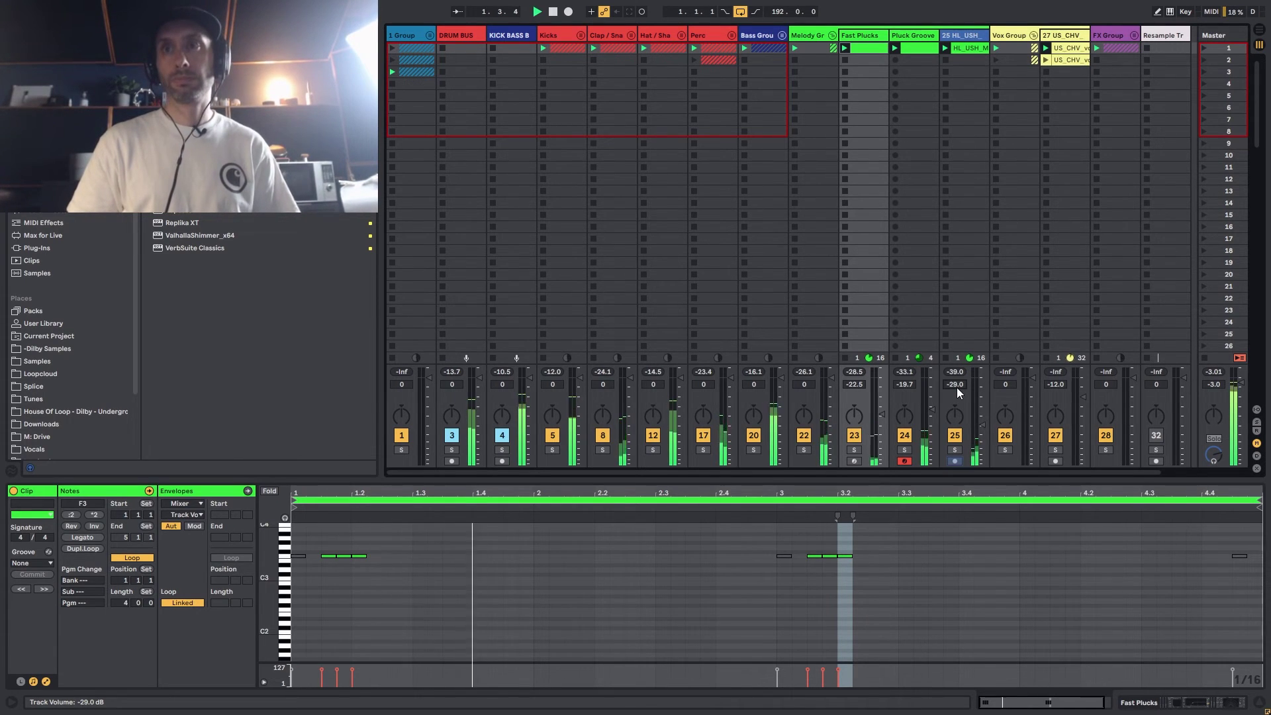
{"action": "scroll", "coordinate": [956, 387], "scroll_direction": "up", "scroll_amount": 5}
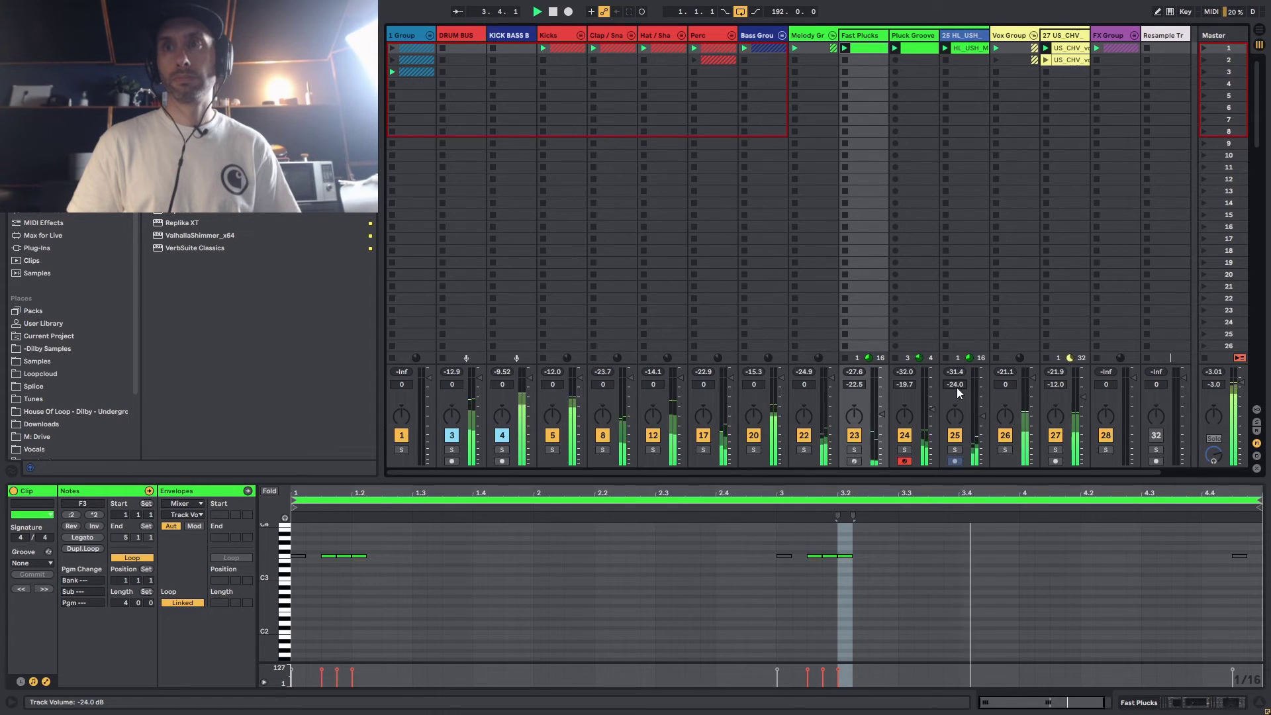
{"action": "scroll", "coordinate": [955, 387], "scroll_direction": "up", "scroll_amount": 2}
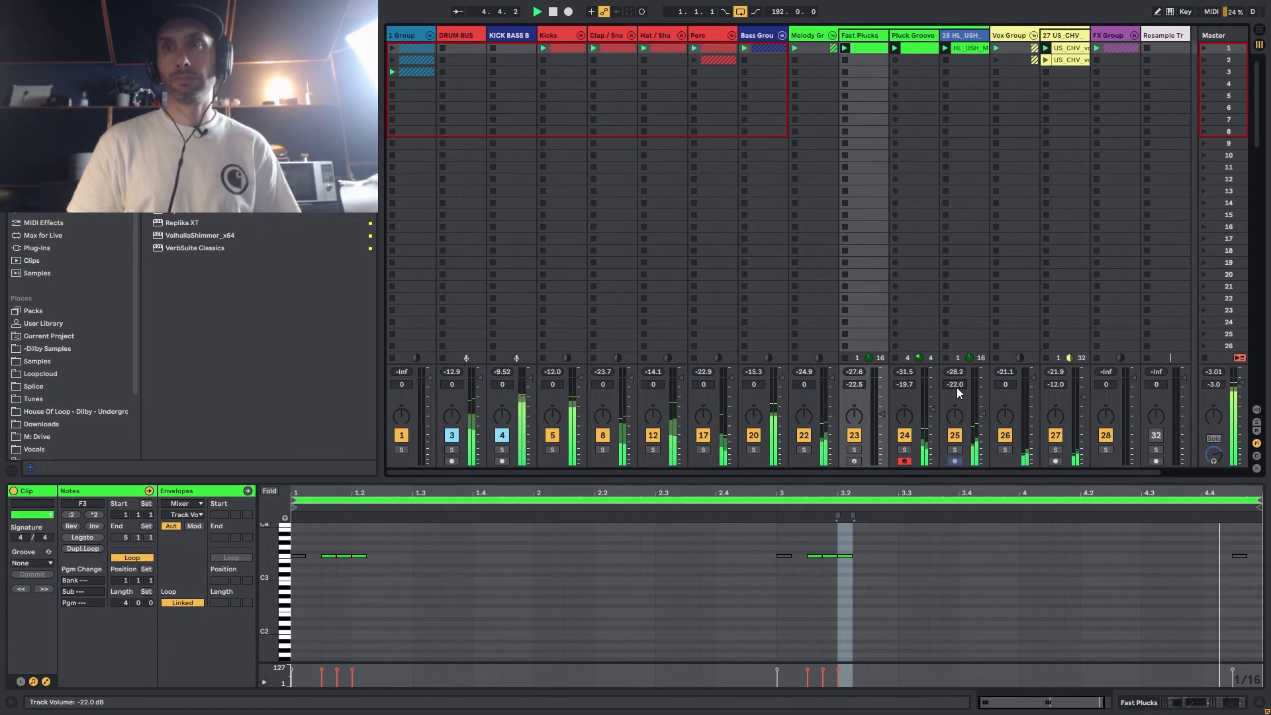
{"action": "scroll", "coordinate": [955, 387], "scroll_direction": "up", "scroll_amount": 1}
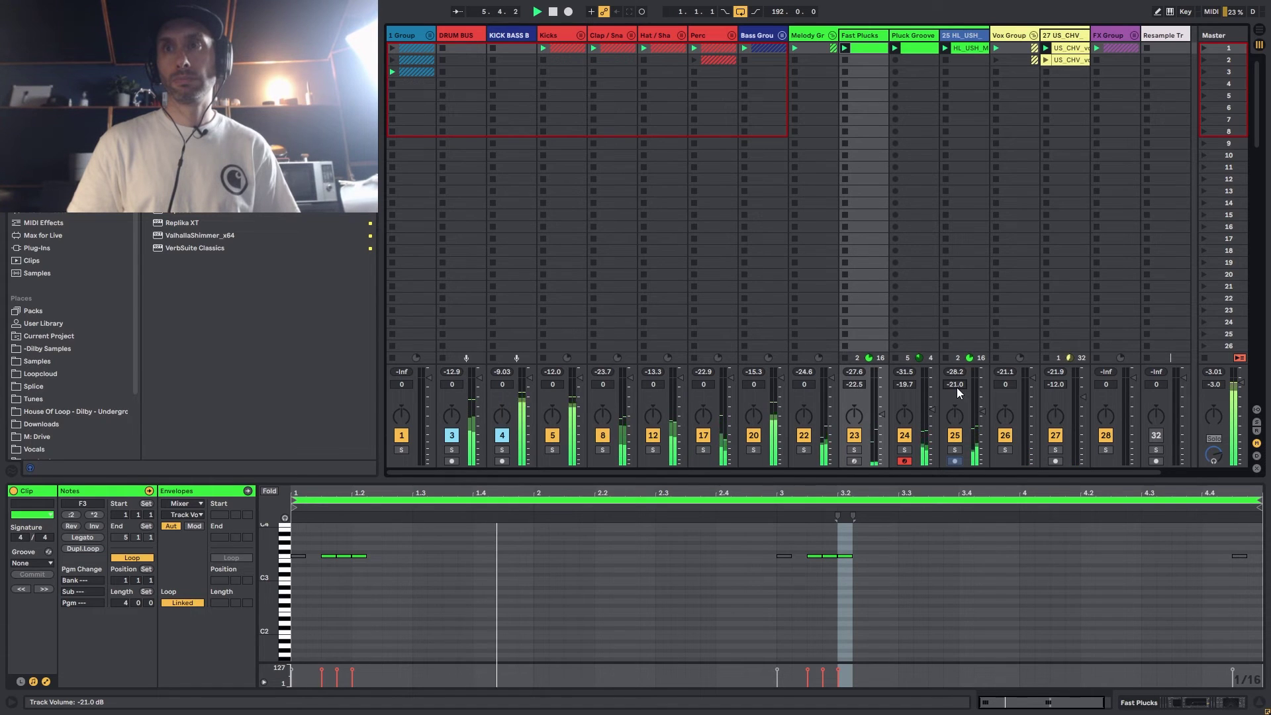
{"action": "scroll", "coordinate": [956, 387], "scroll_direction": "down", "scroll_amount": 1}
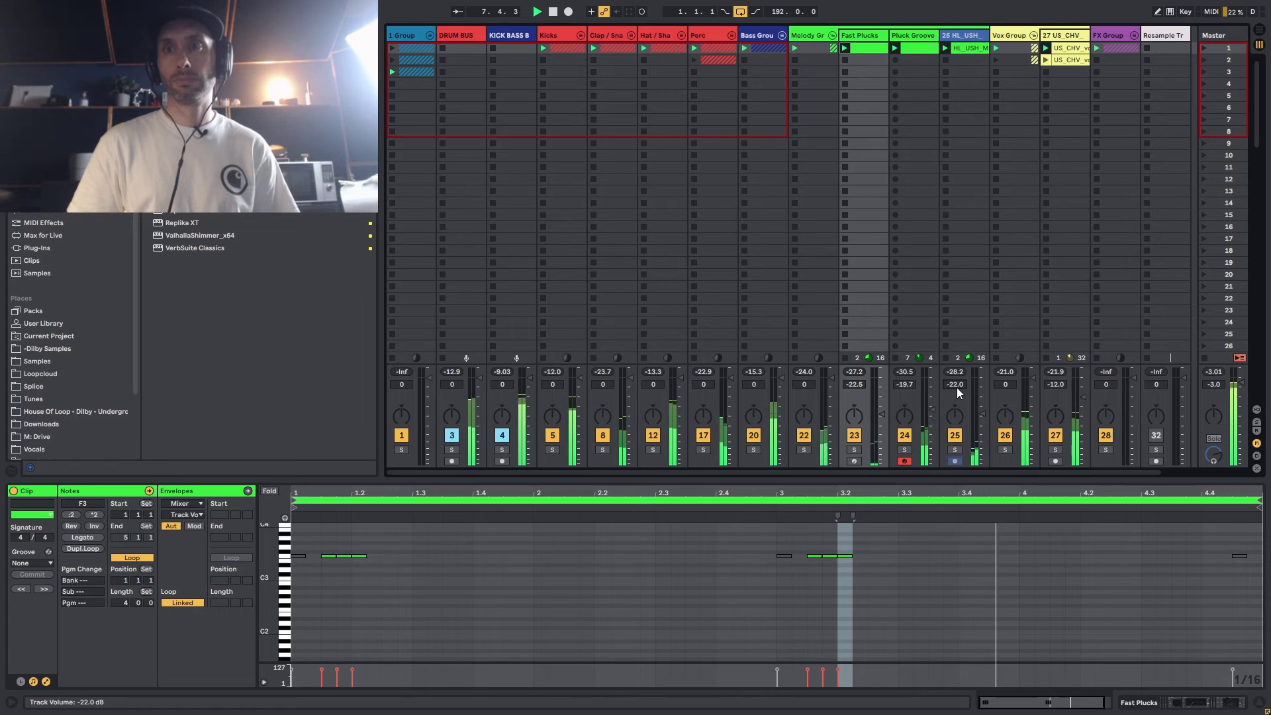
{"action": "scroll", "coordinate": [956, 387], "scroll_direction": "up", "scroll_amount": 1}
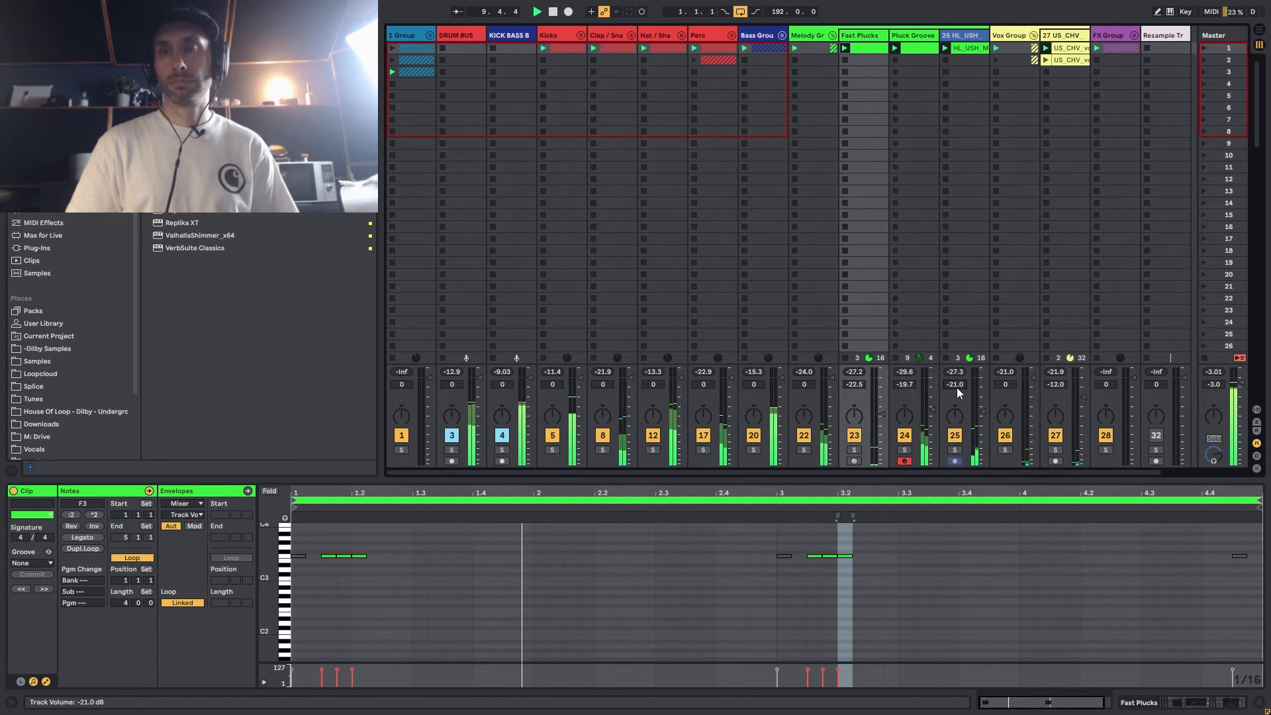
{"action": "key", "text": "space"}
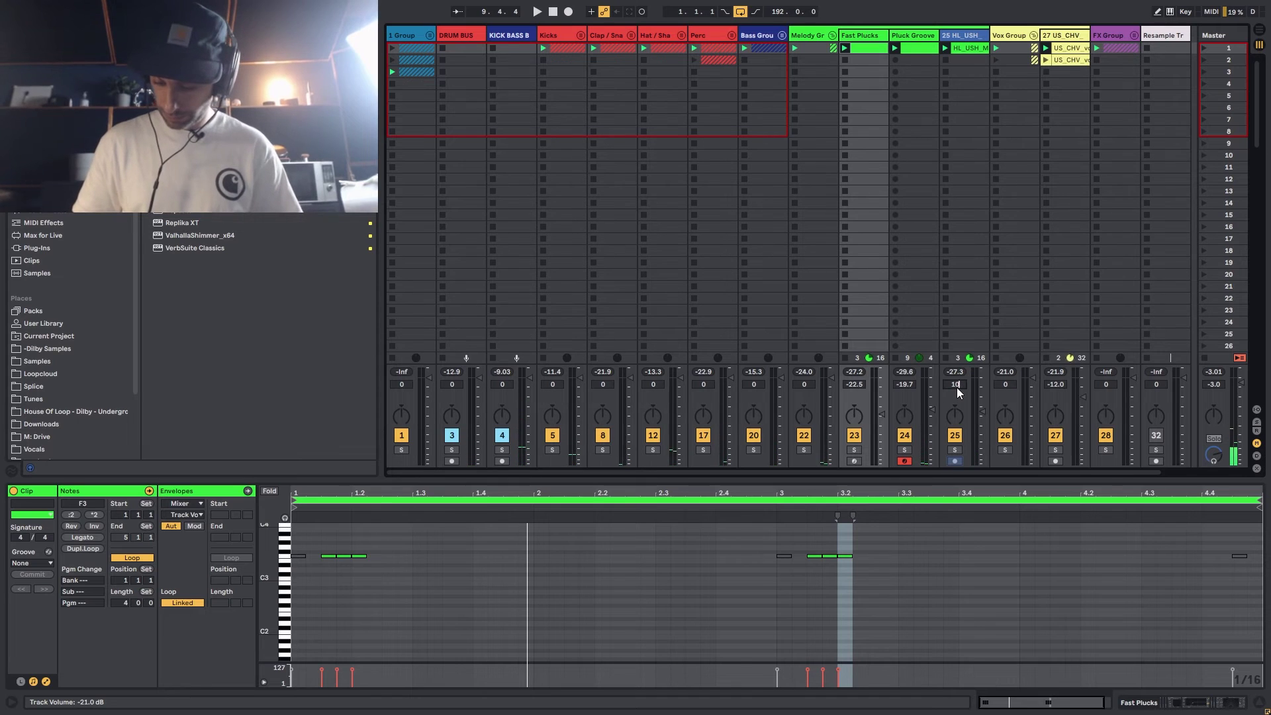
Step: Restart the HL_USH loop loud at 6 dB and lower its volume by ear to -22 dB in the playing mix
{"action": "key", "text": "Return"}
{"action": "key", "text": "space"}
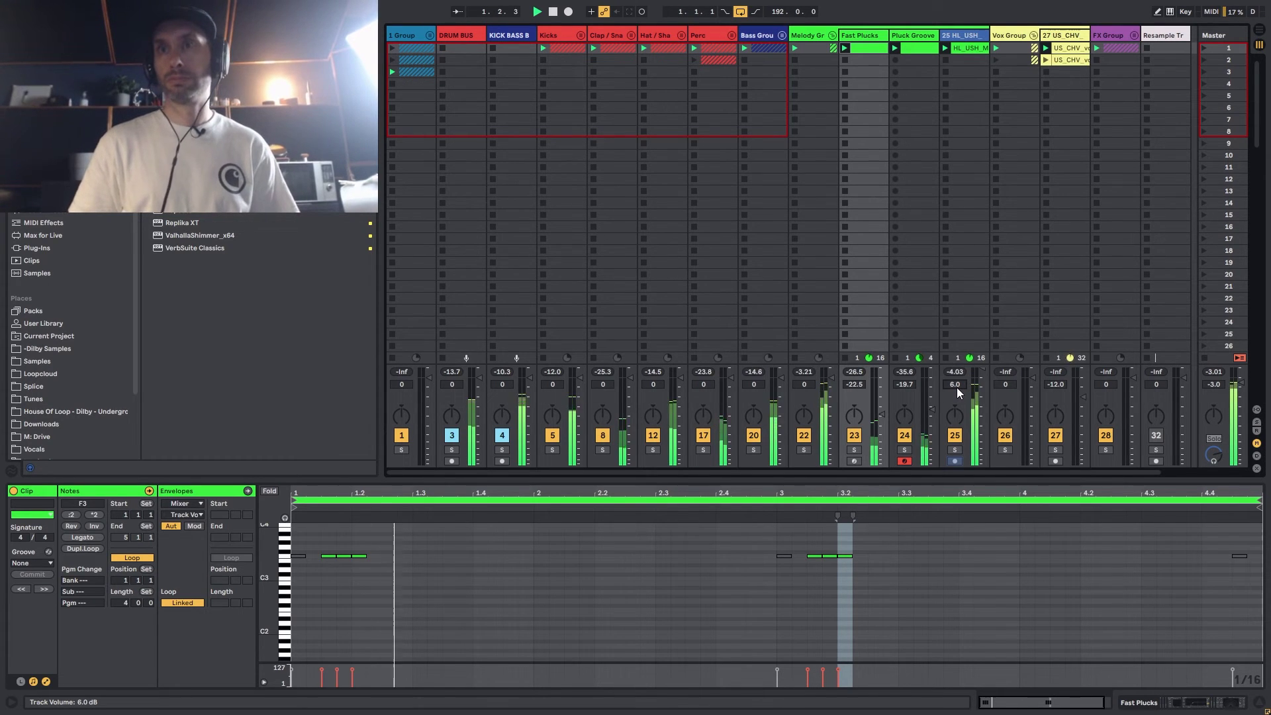
{"action": "key", "text": "Down"}
{"action": "key", "text": "Down"}
{"action": "key", "text": "Down"}
{"action": "key", "text": "Down"}
{"action": "key", "text": "Down"}
{"action": "key", "text": "Down"}
{"action": "key", "text": "Down"}
{"action": "key", "text": "Down"}
{"action": "key", "text": "Down"}
{"action": "key", "text": "Down"}
{"action": "key", "text": "Down"}
{"action": "key", "text": "Down"}
{"action": "key", "text": "Down"}
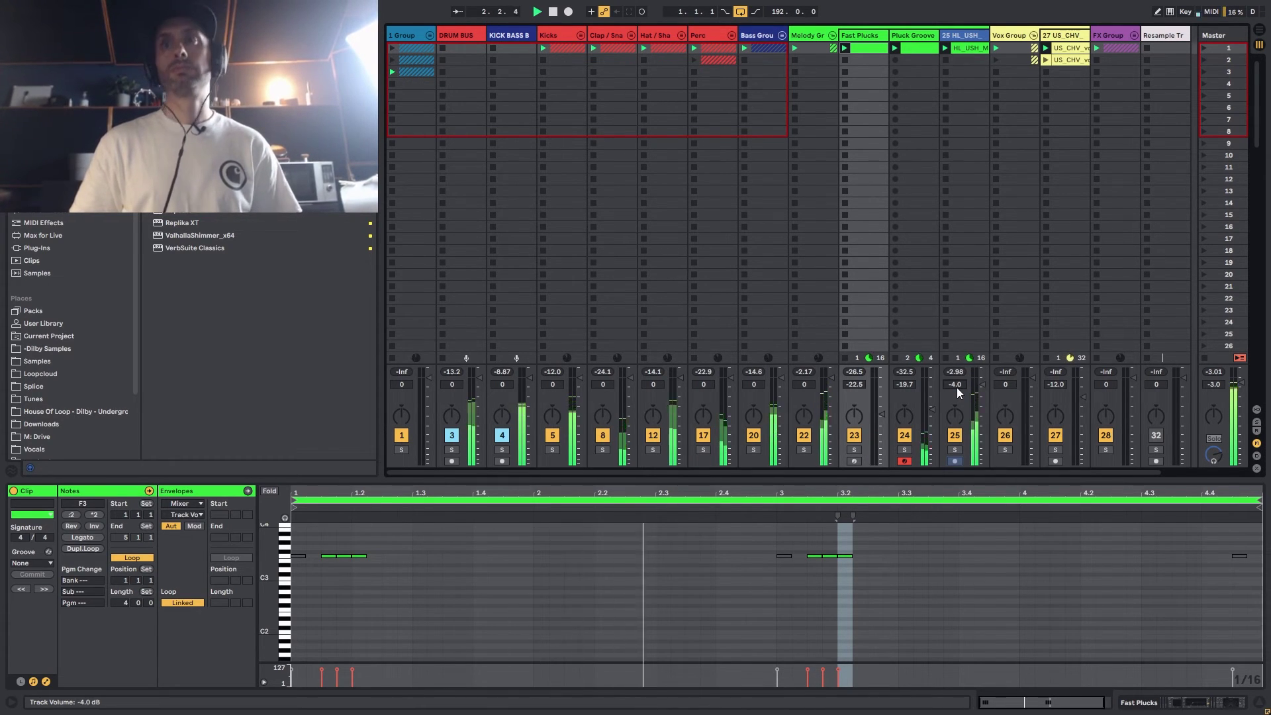
{"action": "key", "text": "Down"}
{"action": "key", "text": "Down"}
{"action": "key", "text": "Down"}
{"action": "key", "text": "Down"}
{"action": "key", "text": "Down"}
{"action": "key", "text": "Down"}
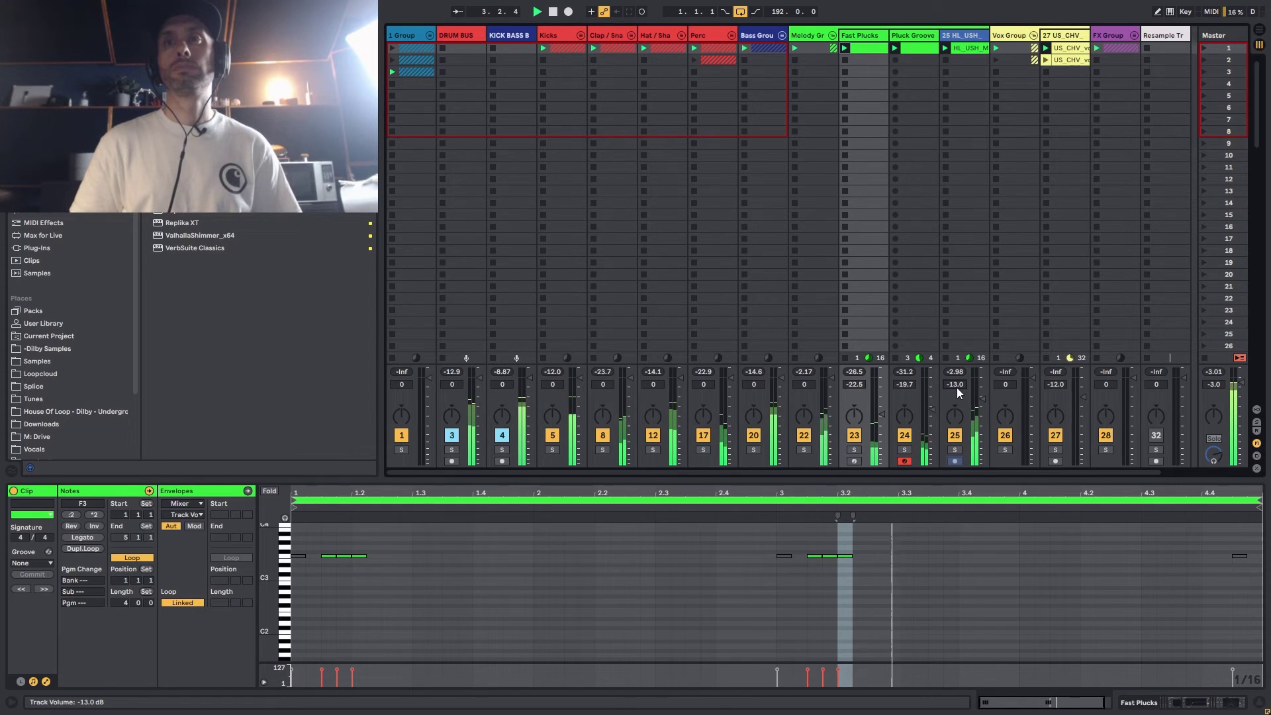
{"action": "key", "text": "Down"}
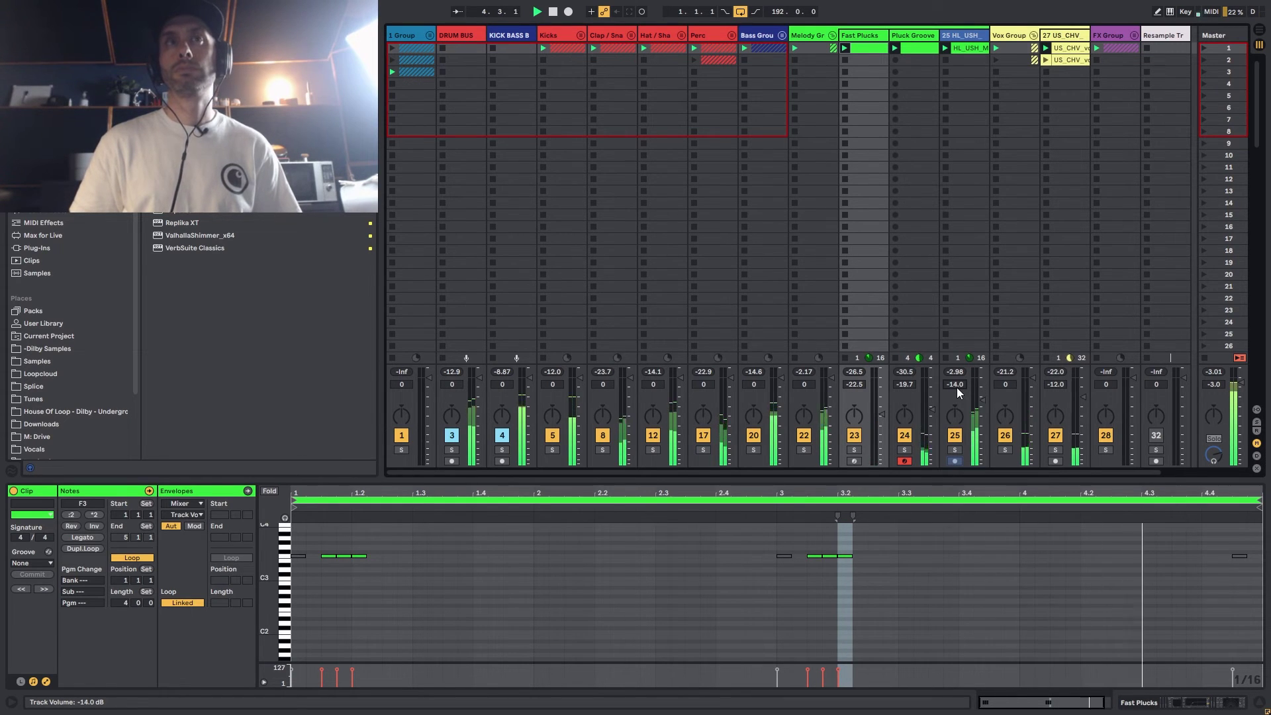
{"action": "key", "text": "Down"}
{"action": "key", "text": "Down"}
{"action": "key", "text": "Down"}
{"action": "key", "text": "Down"}
{"action": "key", "text": "Down"}
{"action": "key", "text": "Down"}
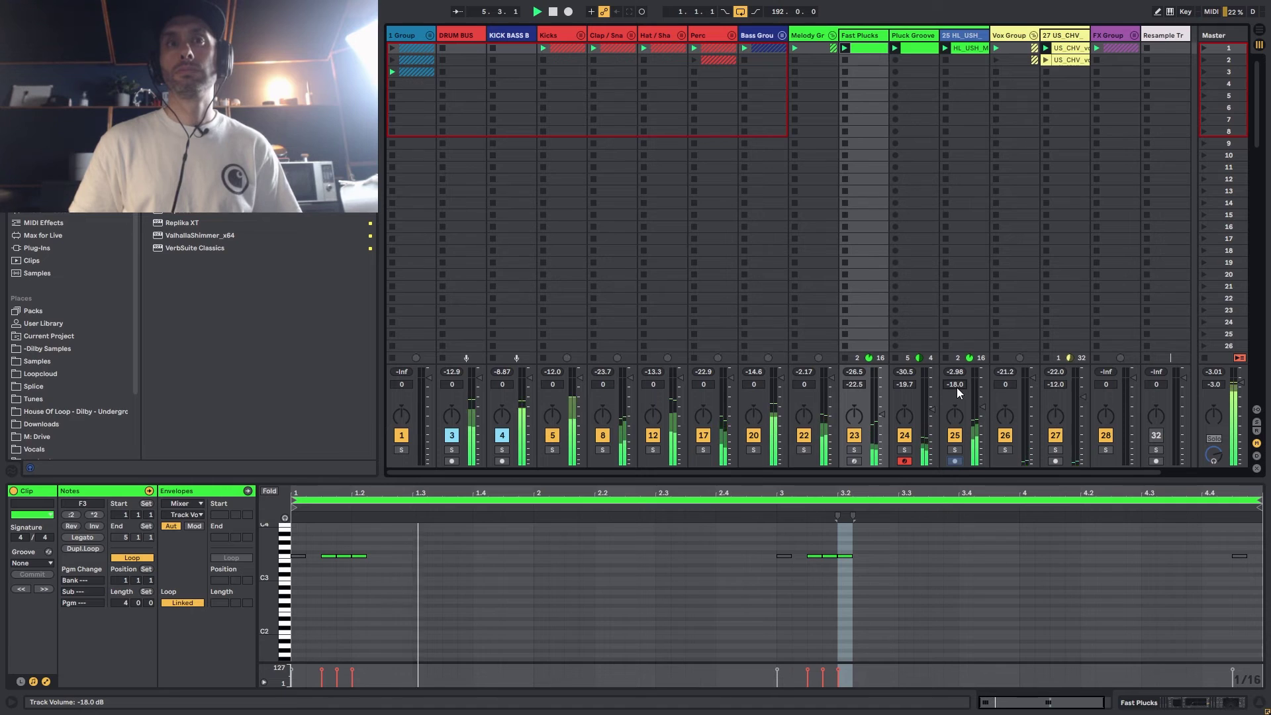
{"action": "key", "text": "Down"}
{"action": "key", "text": "Down"}
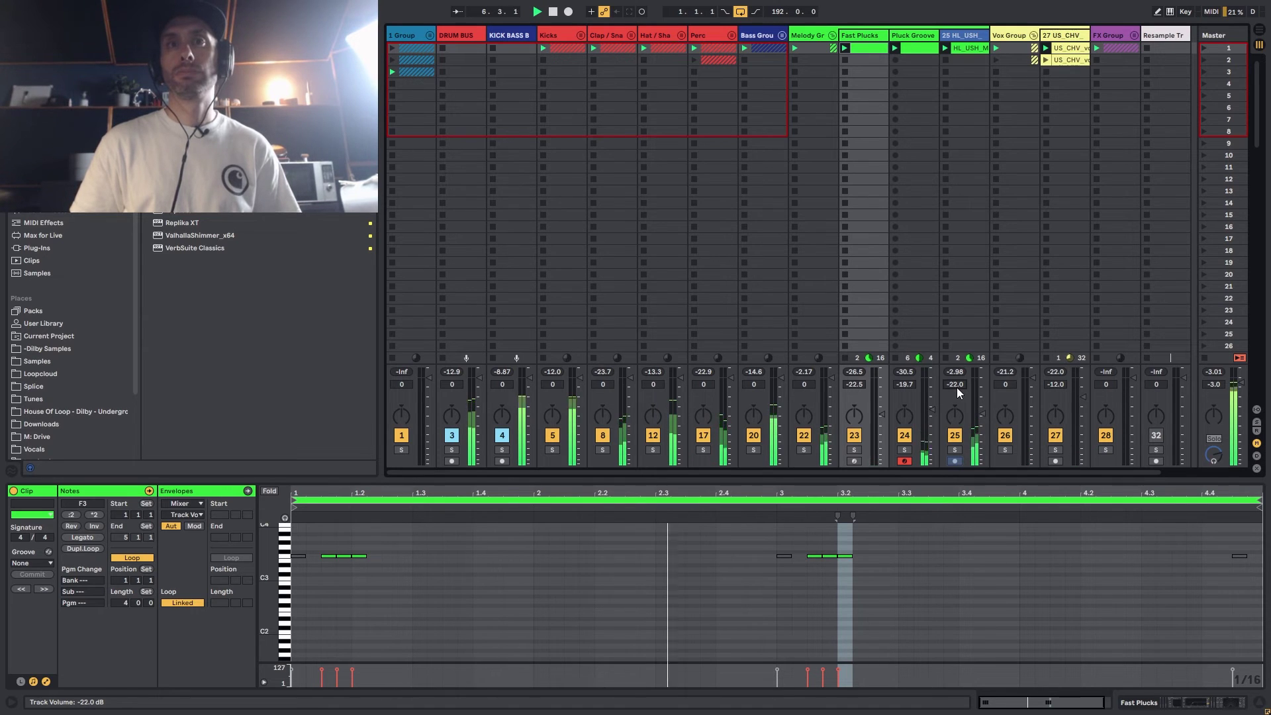
{"action": "key", "text": "Down"}
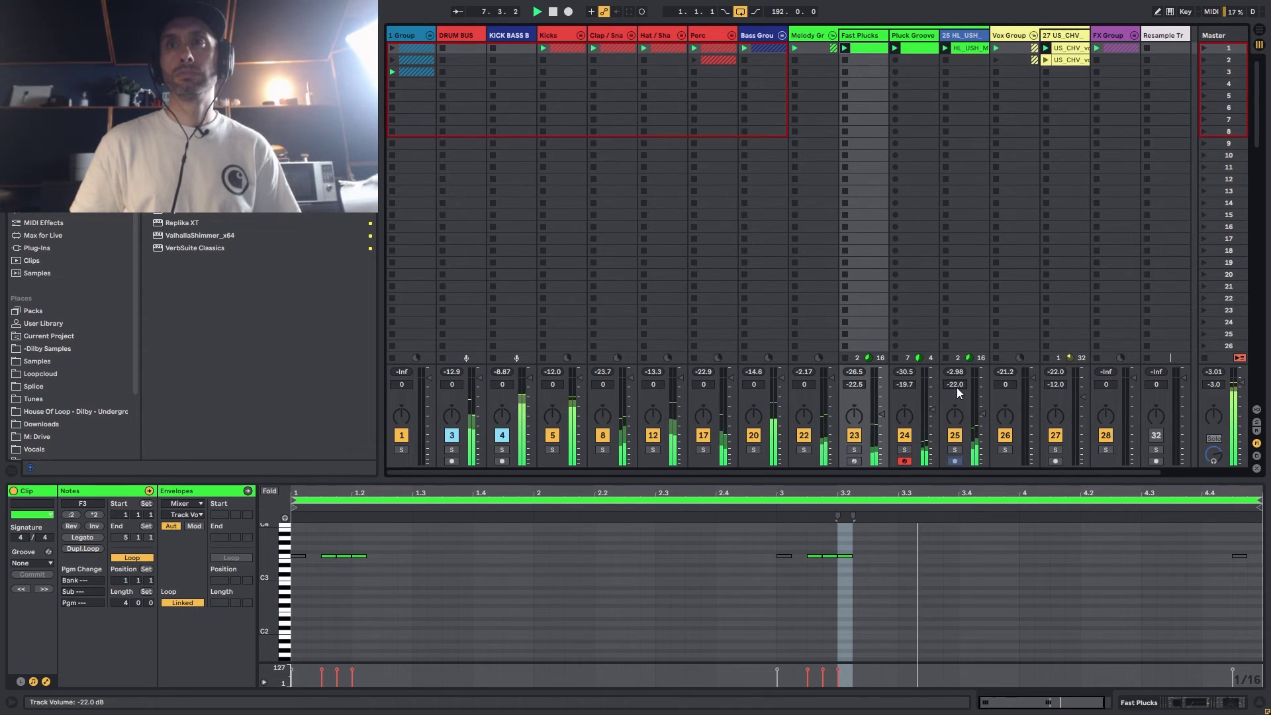
Step: Fine-tune the HL_USH loop volume by ear between -22 and -20 dB, settle at -20 dB, and replay the mix
{"action": "key", "text": "Up"}
{"action": "key", "text": "Up"}
{"action": "key", "text": "Up"}
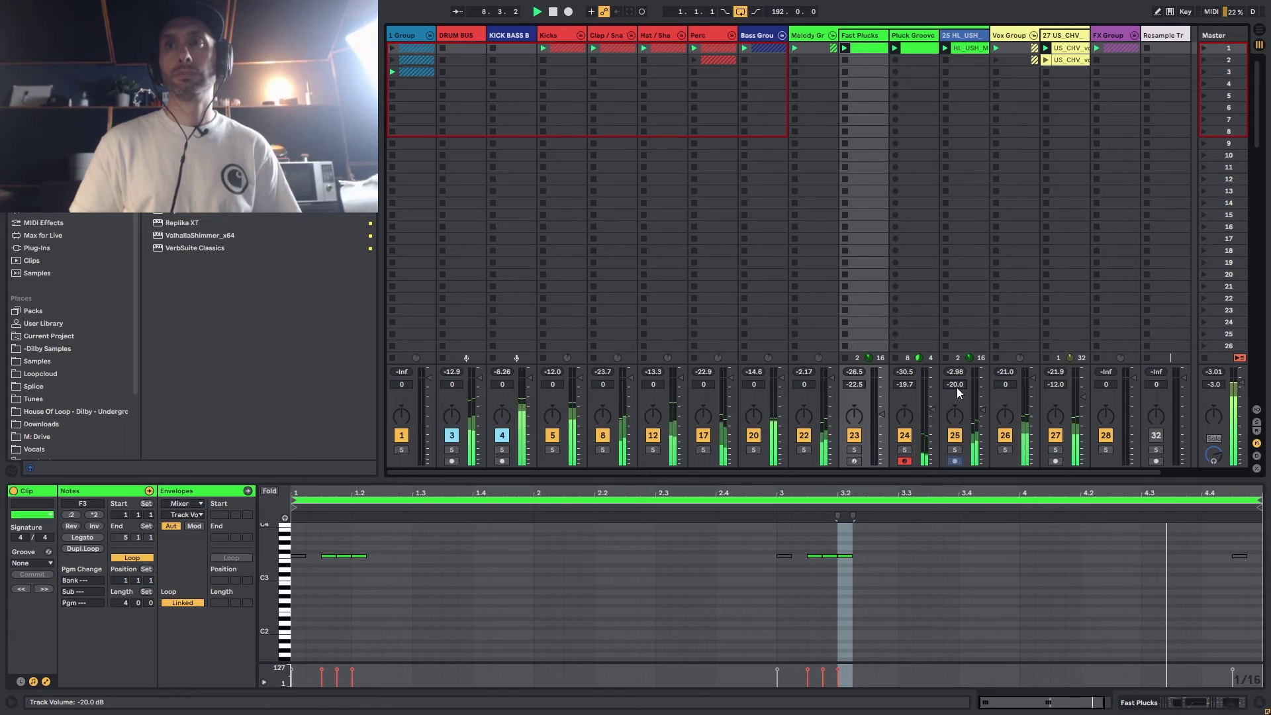
{"action": "key", "text": "Down"}
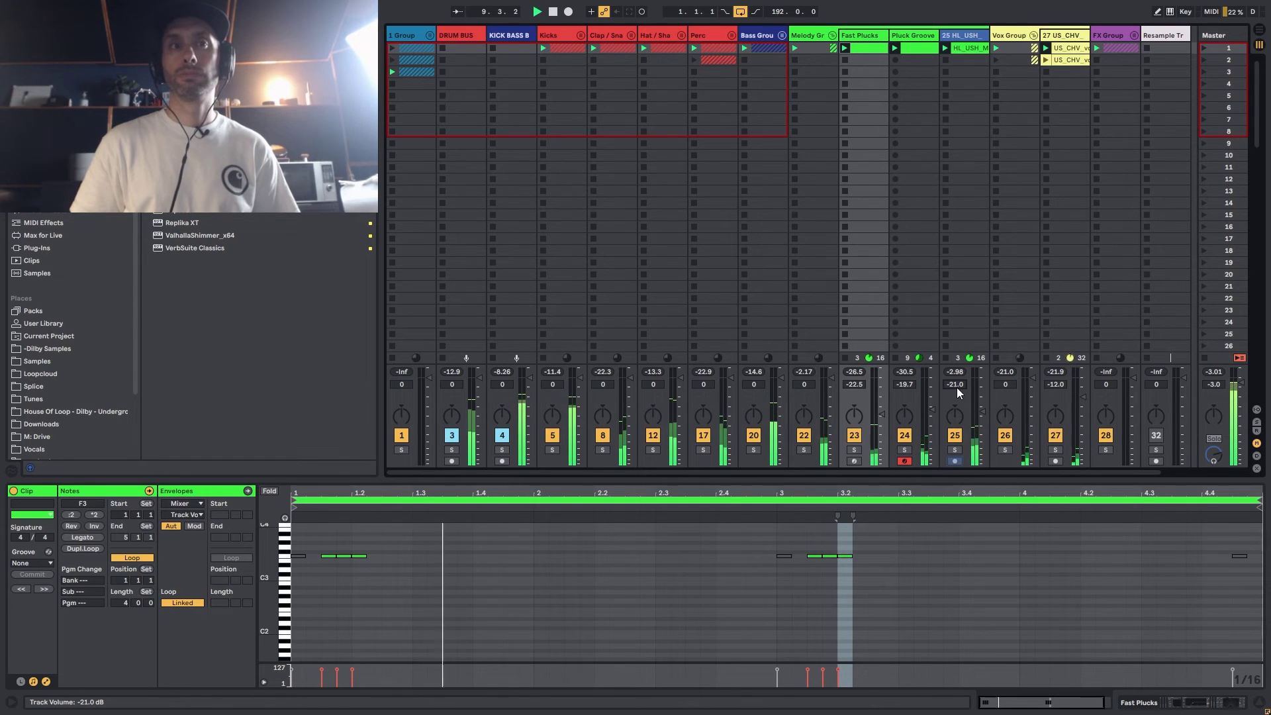
{"action": "key", "text": "Up"}
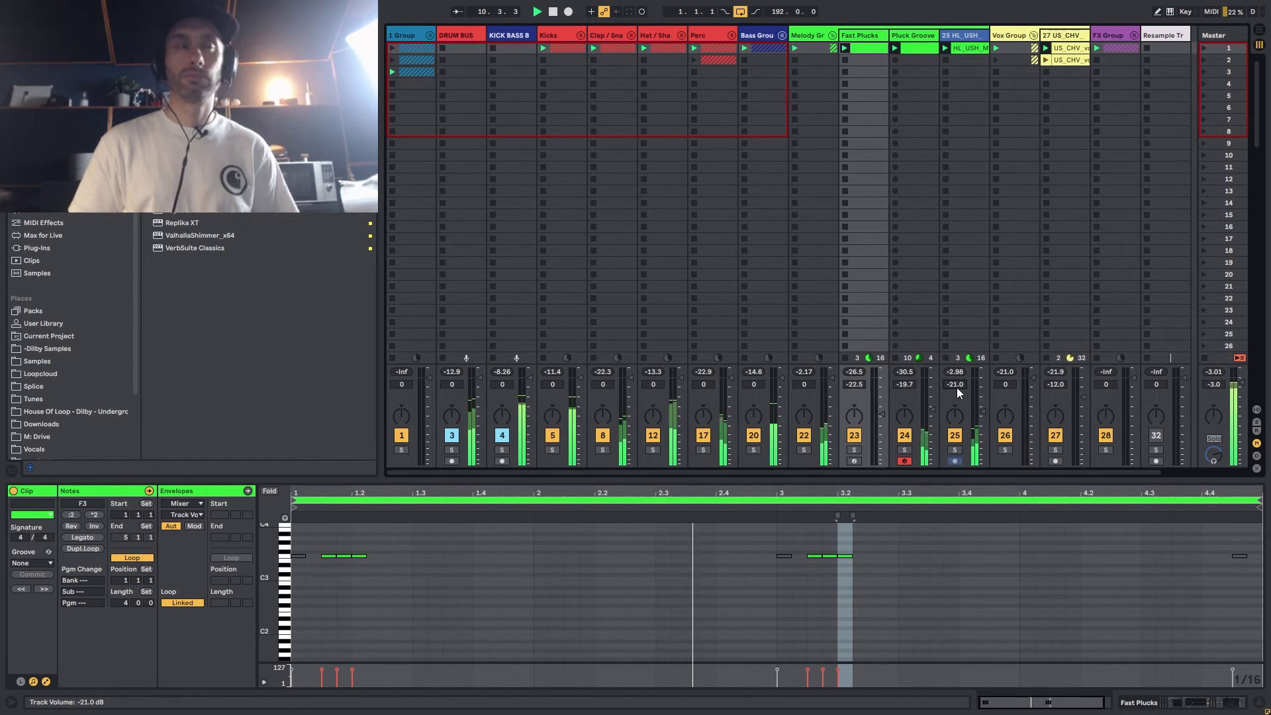
{"action": "key", "text": "Up"}
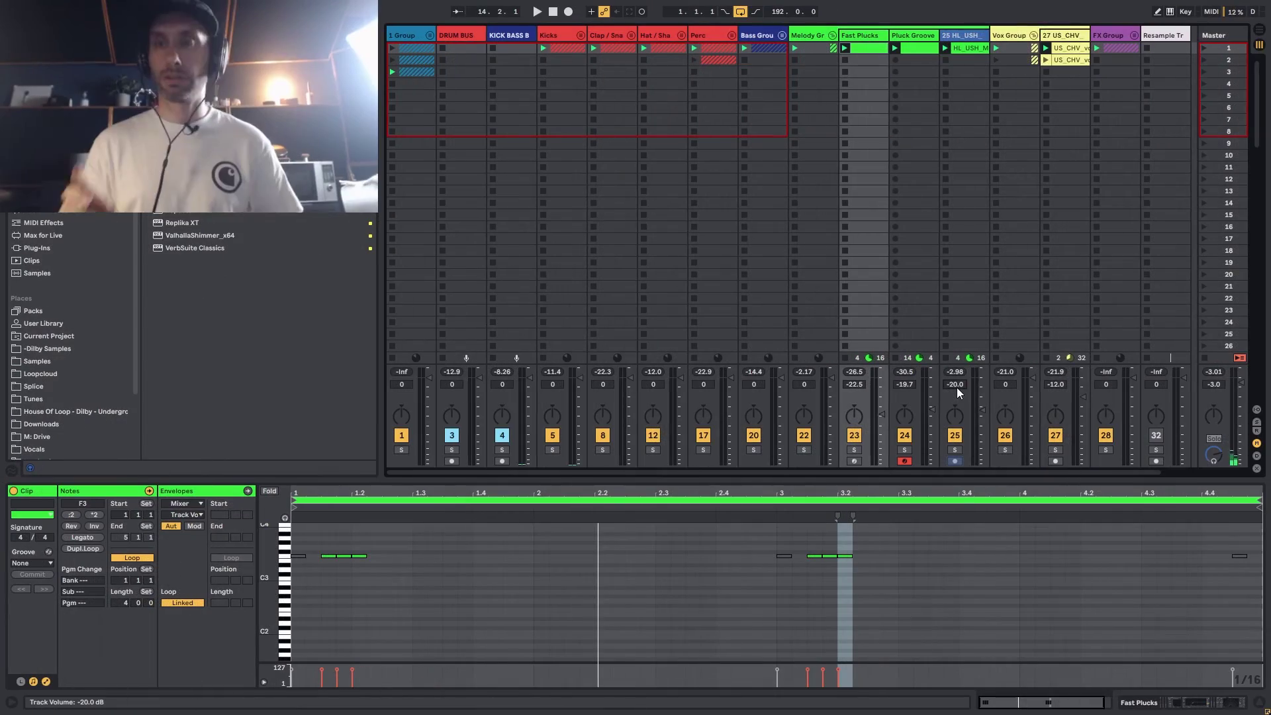
{"action": "key", "text": "space"}
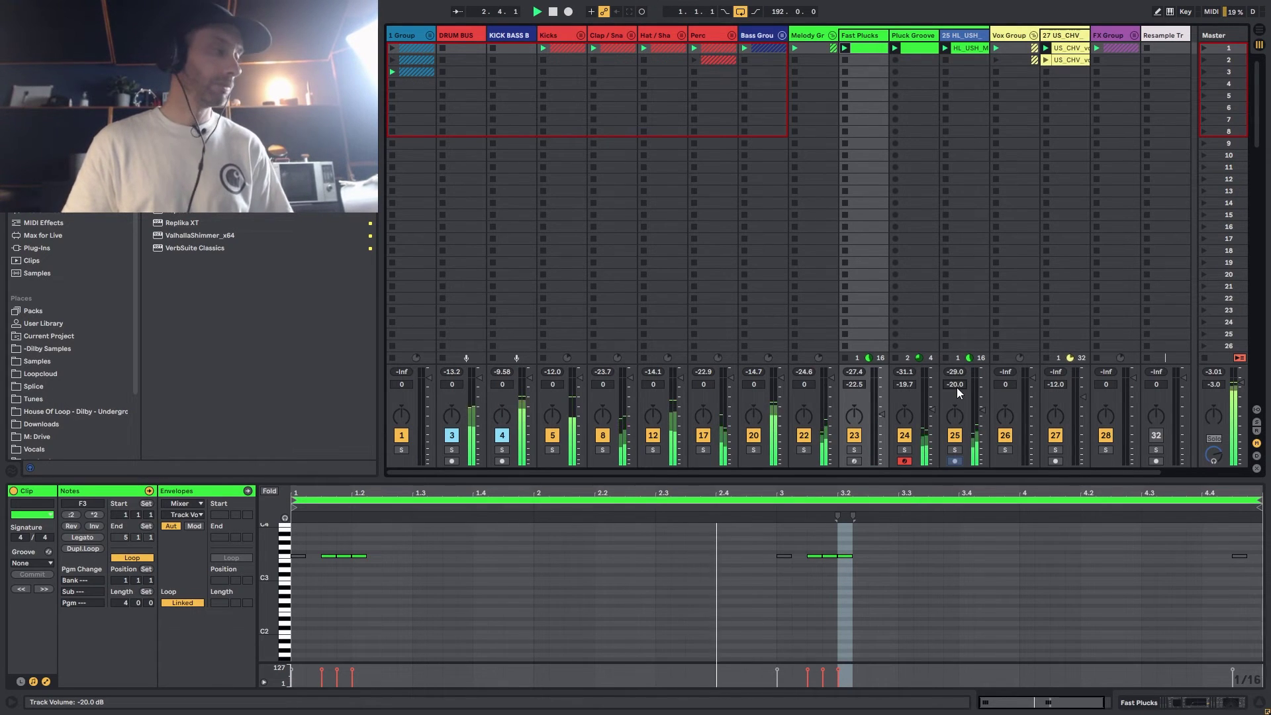
{"action": "scroll", "coordinate": [956, 386], "scroll_direction": "down", "scroll_amount": 1}
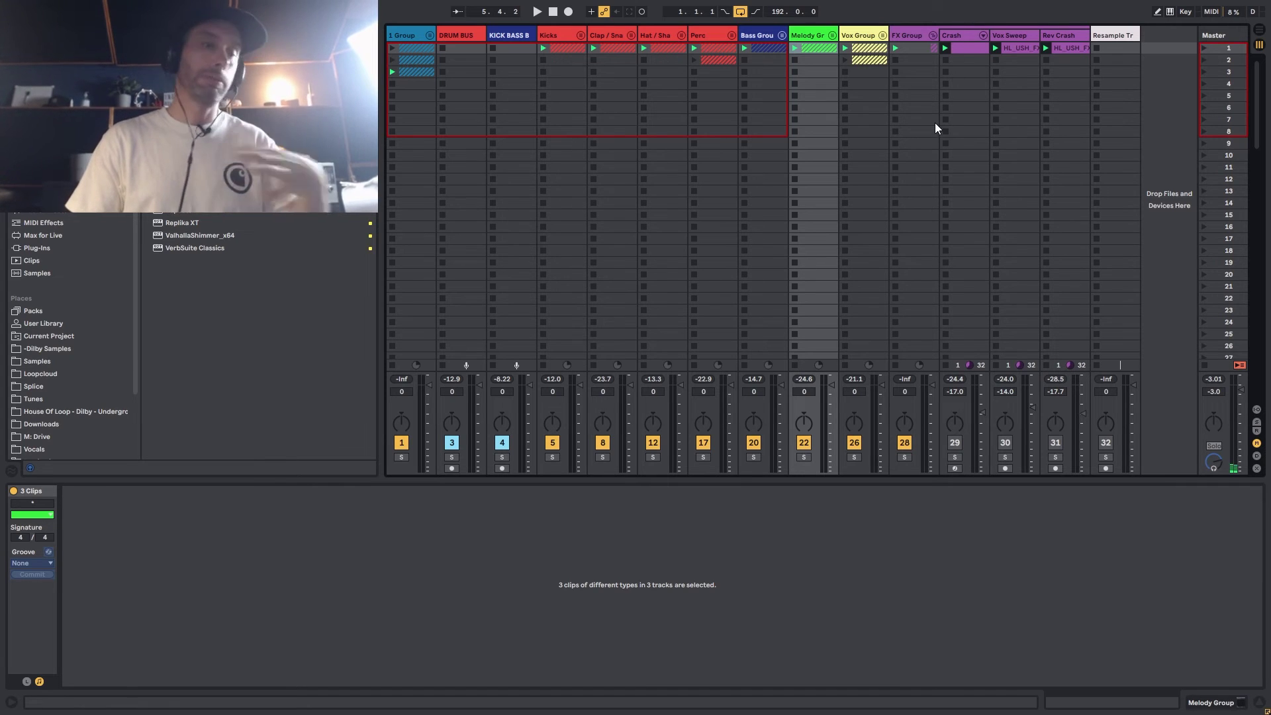
Step: Bring in the Crash at -23 dB and open the Vox Sweep clip, auditioning the sweep in the playing mix with Rev Crash off
{"action": "key", "text": "space"}
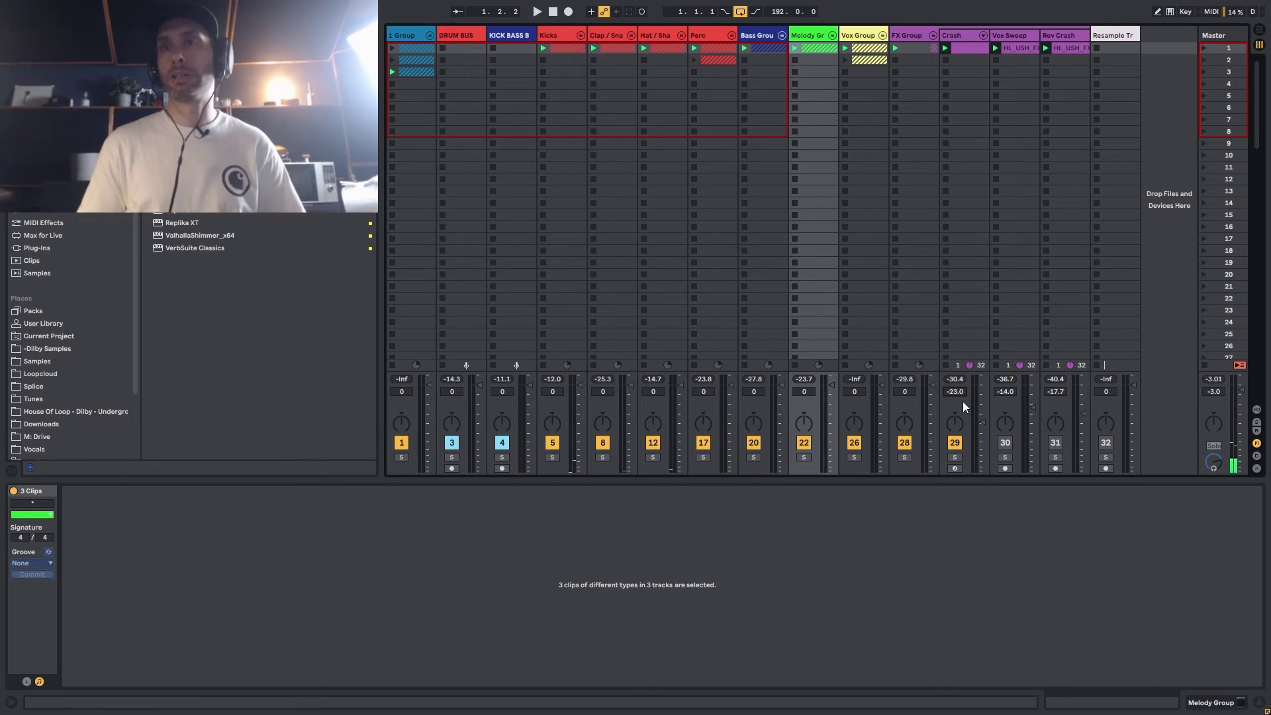
{"action": "left_click", "coordinate": [1019, 48]}
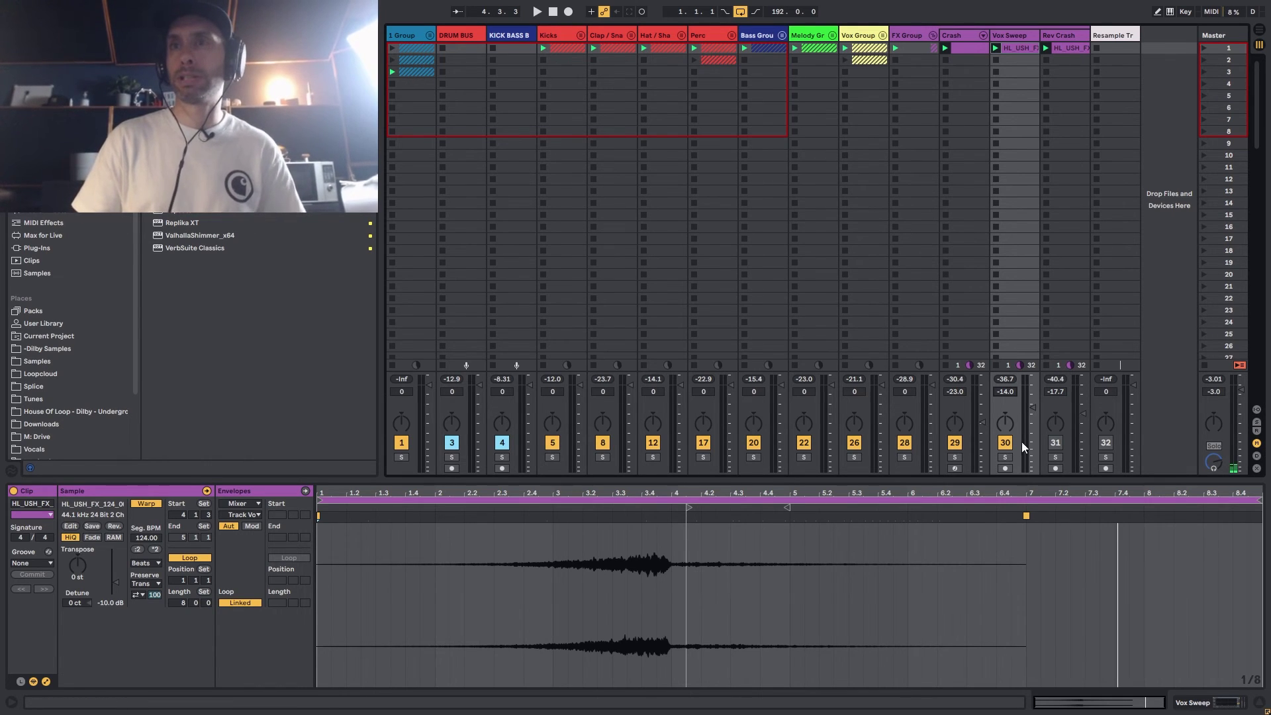
{"action": "key", "text": "space"}
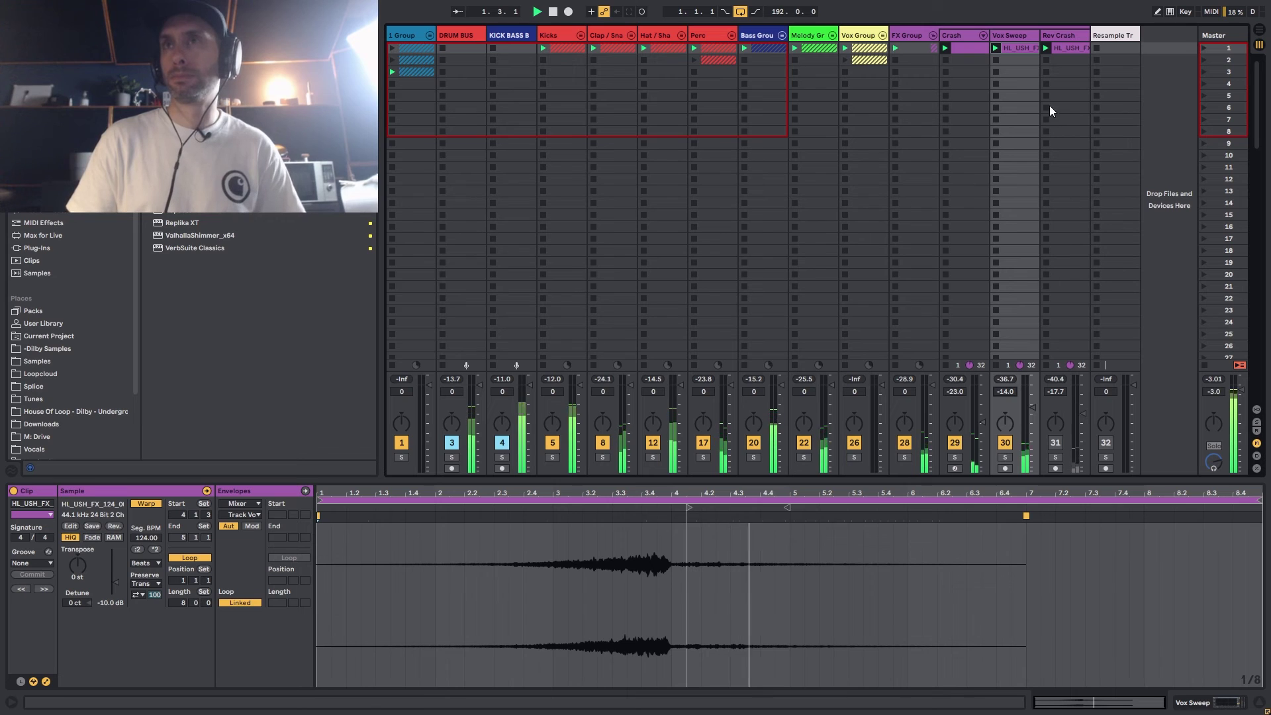
{"action": "left_click", "coordinate": [1055, 437]}
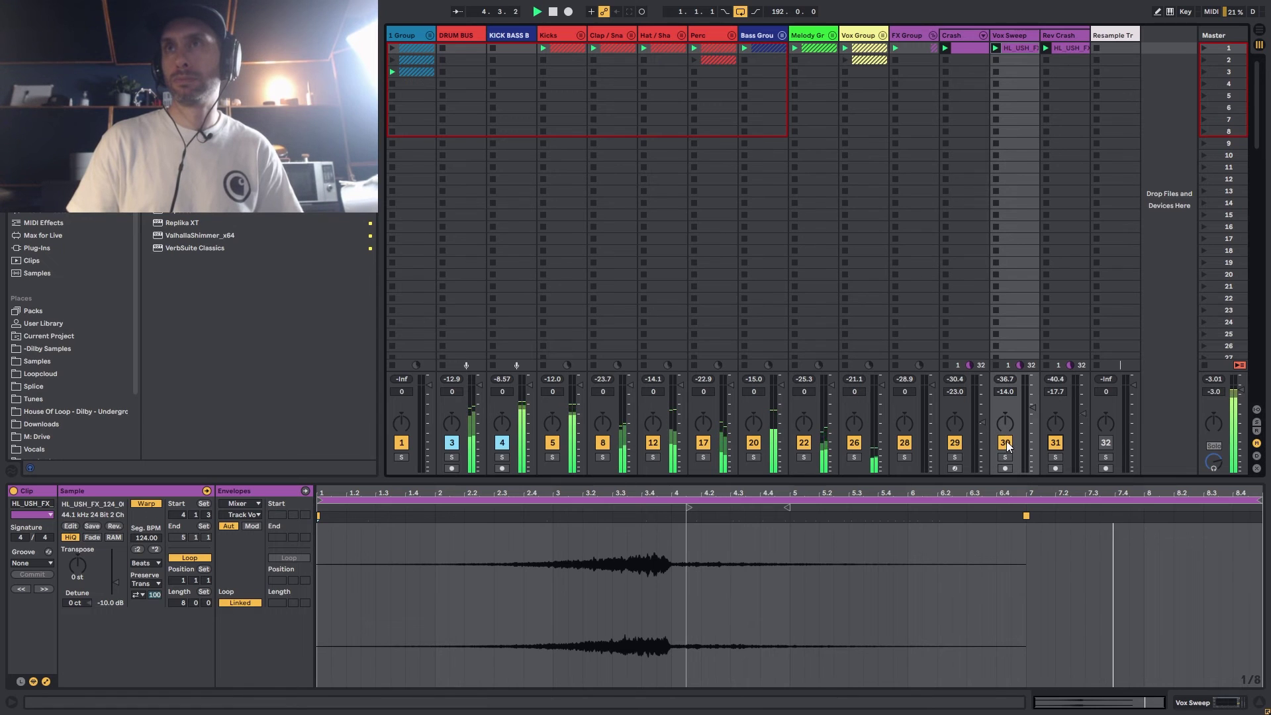
{"action": "left_click", "coordinate": [1054, 443]}
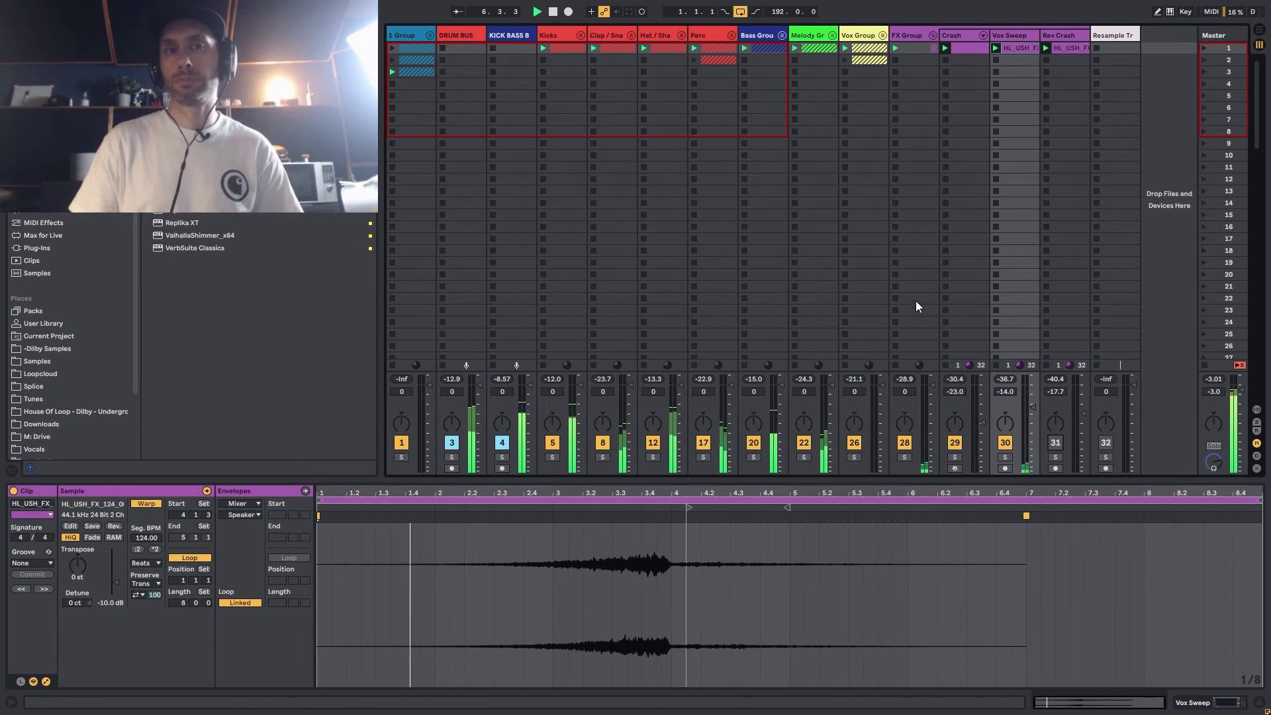
Step: Set the Vox Sweep volume to -16 dB and lower it by ear to -18 dB, replaying from the start
{"action": "left_click", "coordinate": [1013, 390]}
{"action": "type", "text": "-16"}
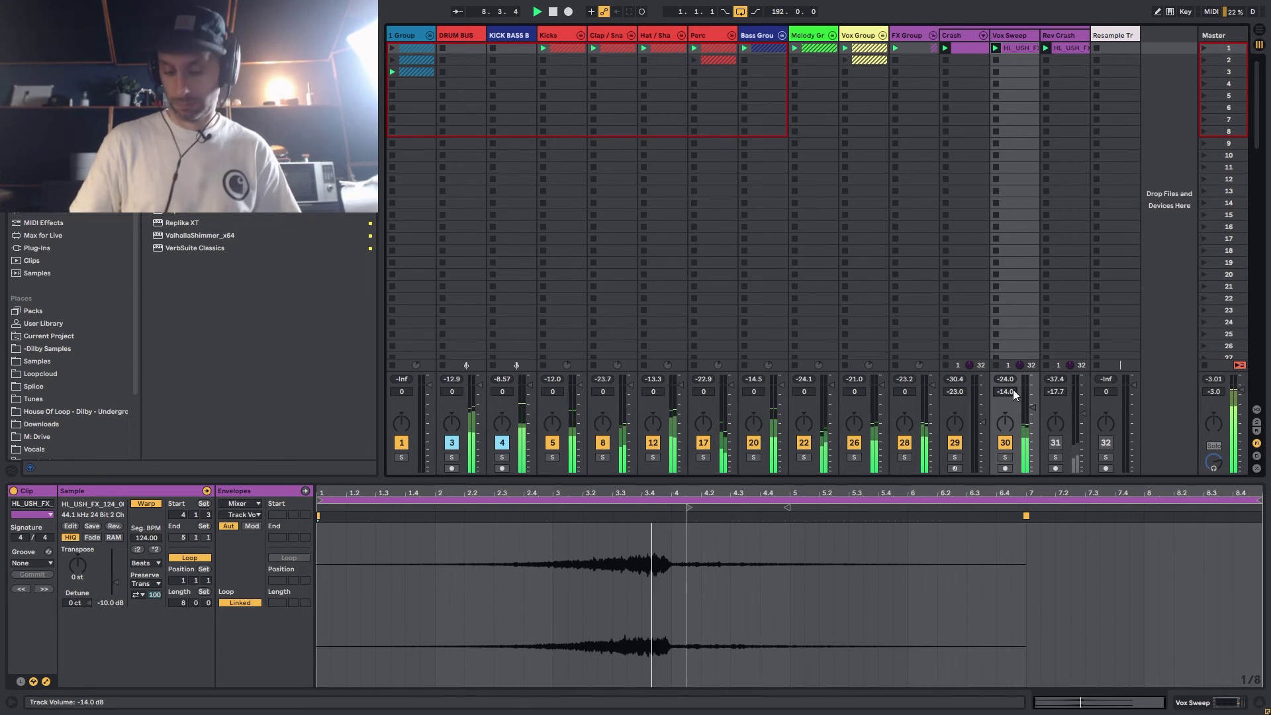
{"action": "key", "text": "Return"}
{"action": "key", "text": "Down"}
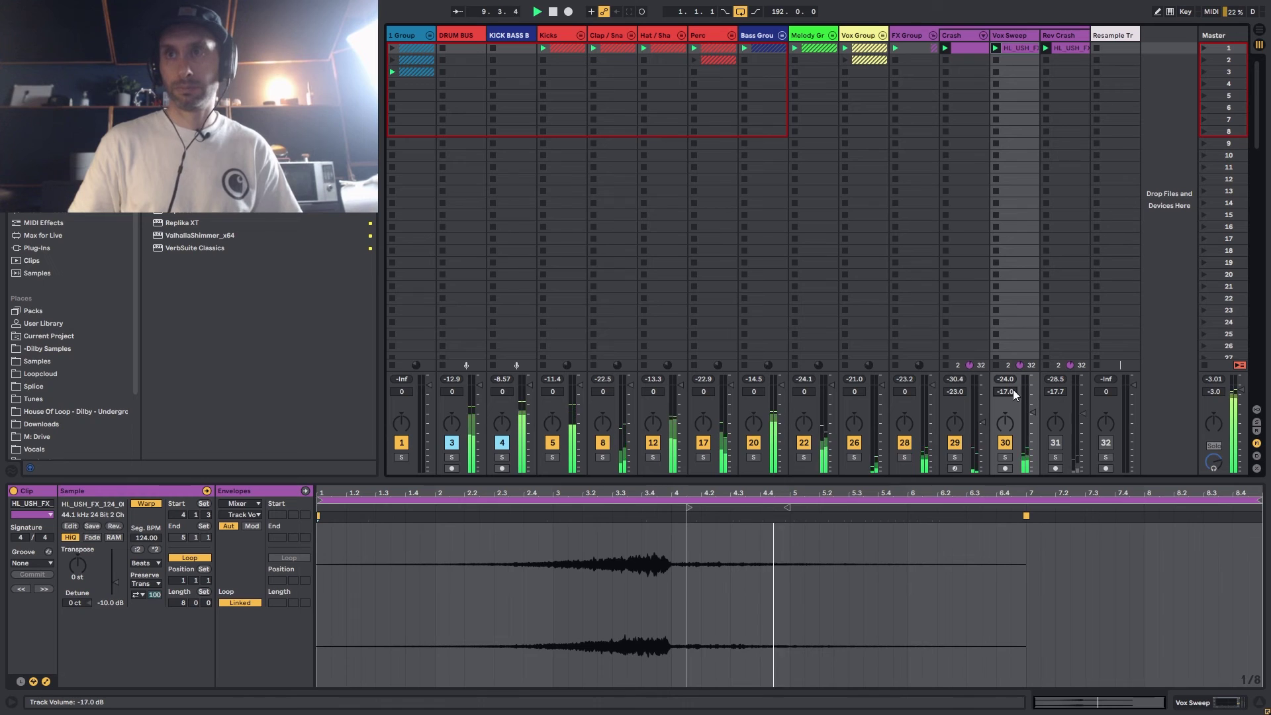
{"action": "key", "text": "space"}
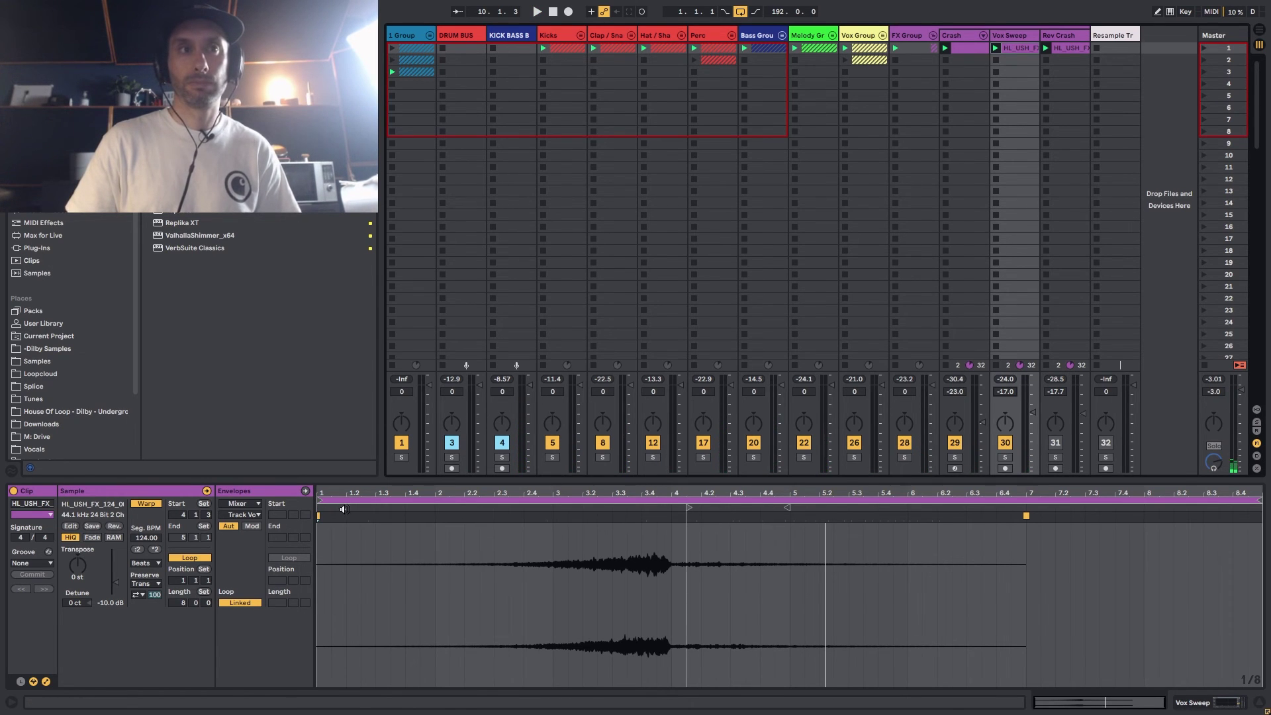
{"action": "left_click", "coordinate": [322, 509]}
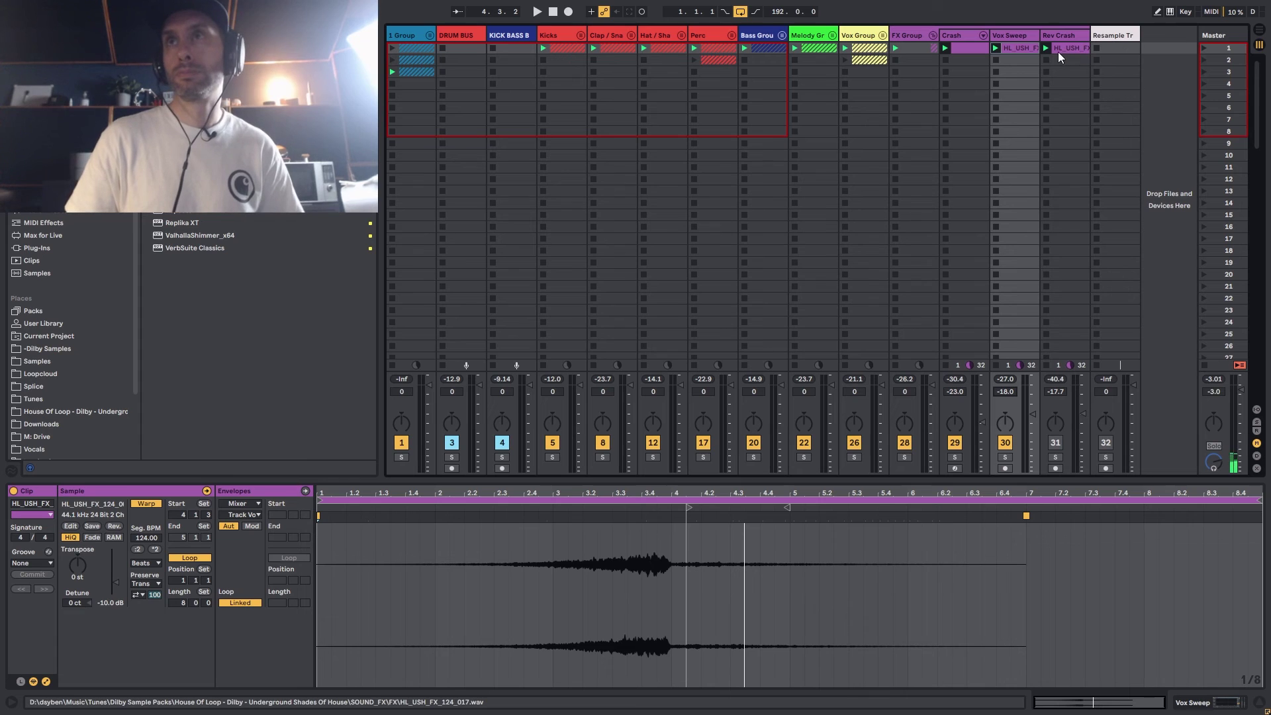
Step: Activate the Rev Crash track in the playing mix, open its clip, and replay it from the start
{"action": "key", "text": "space"}
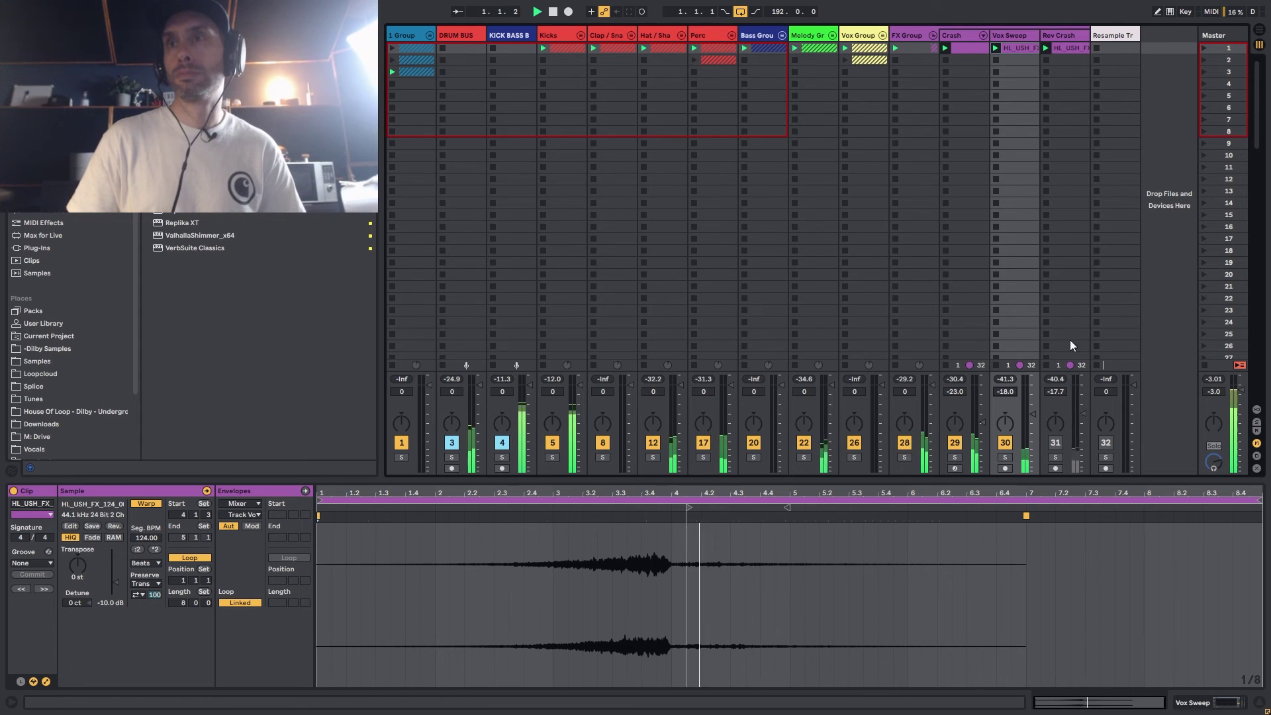
{"action": "left_click", "coordinate": [1055, 443]}
{"action": "left_click", "coordinate": [1075, 47]}
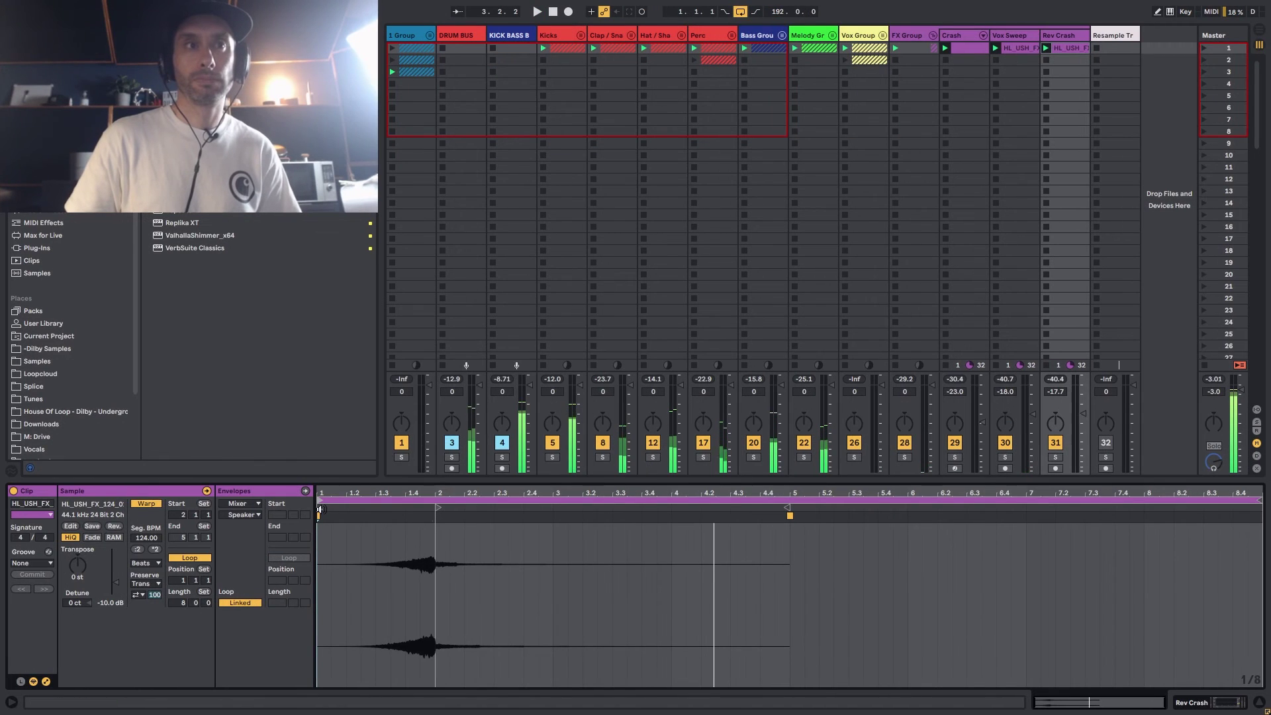
{"action": "left_click", "coordinate": [319, 509]}
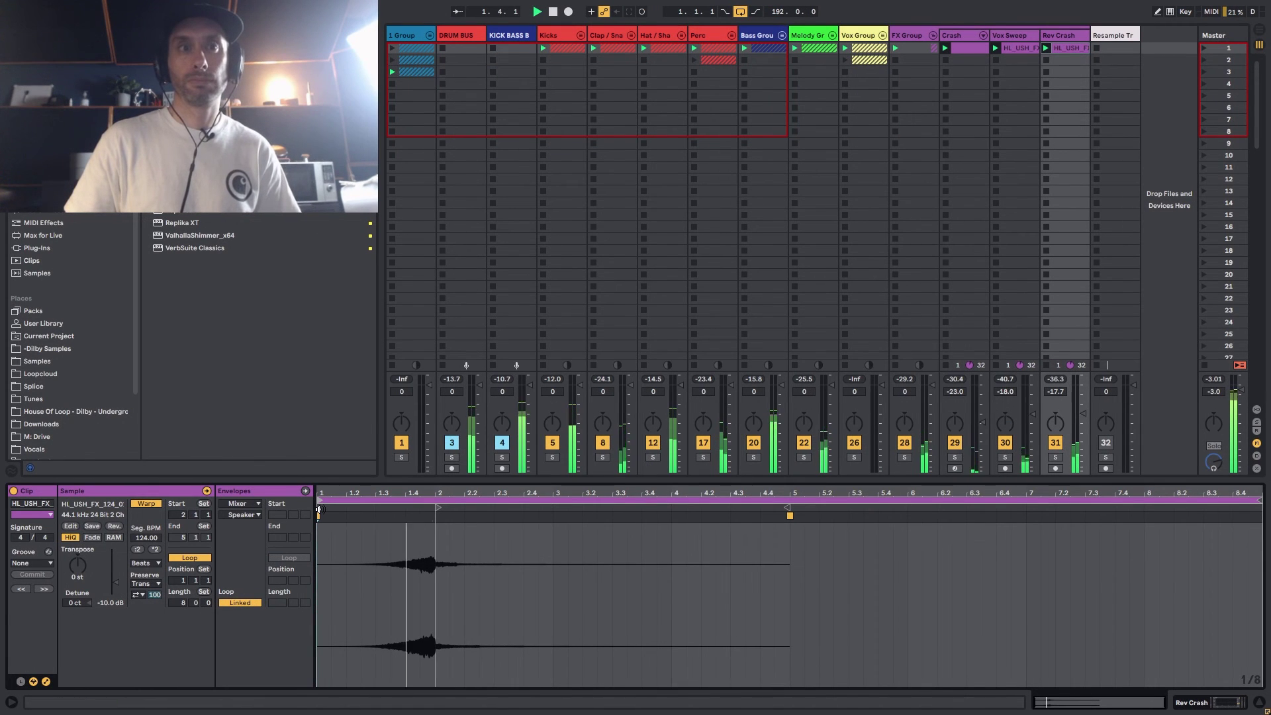
Step: Lower the Rev Crash volume to -19.7 dB and replay the opening bars to judge it in the mix
{"action": "left_click", "coordinate": [1057, 391]}
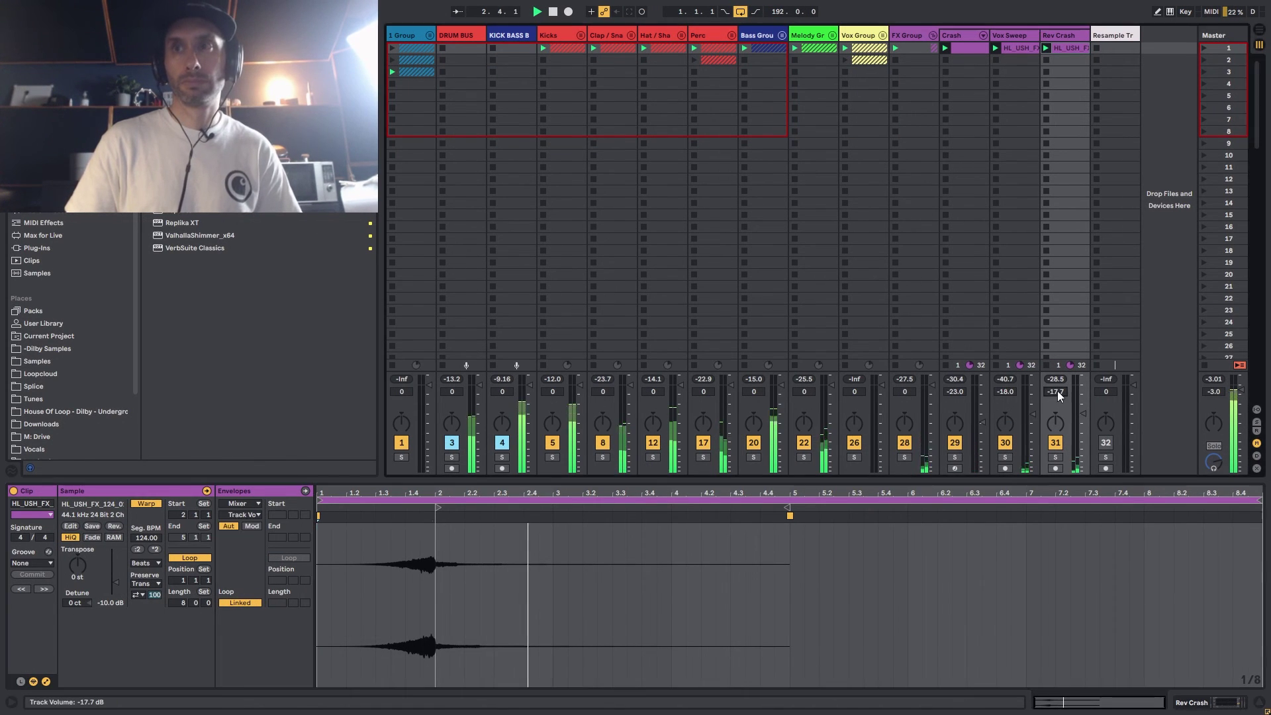
{"action": "key", "text": "Down"}
{"action": "key", "text": "Down"}
{"action": "key", "text": "space"}
{"action": "key", "text": "space"}
{"action": "key", "text": "space"}
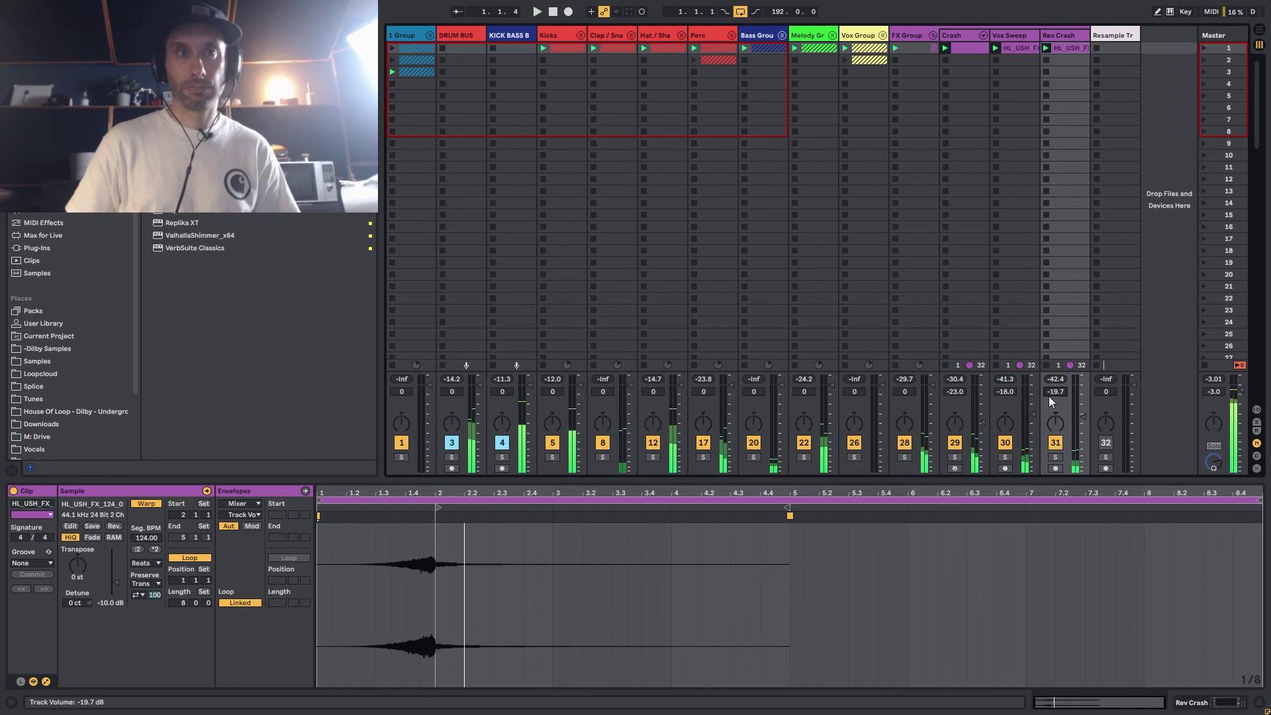
{"action": "key", "text": "space"}
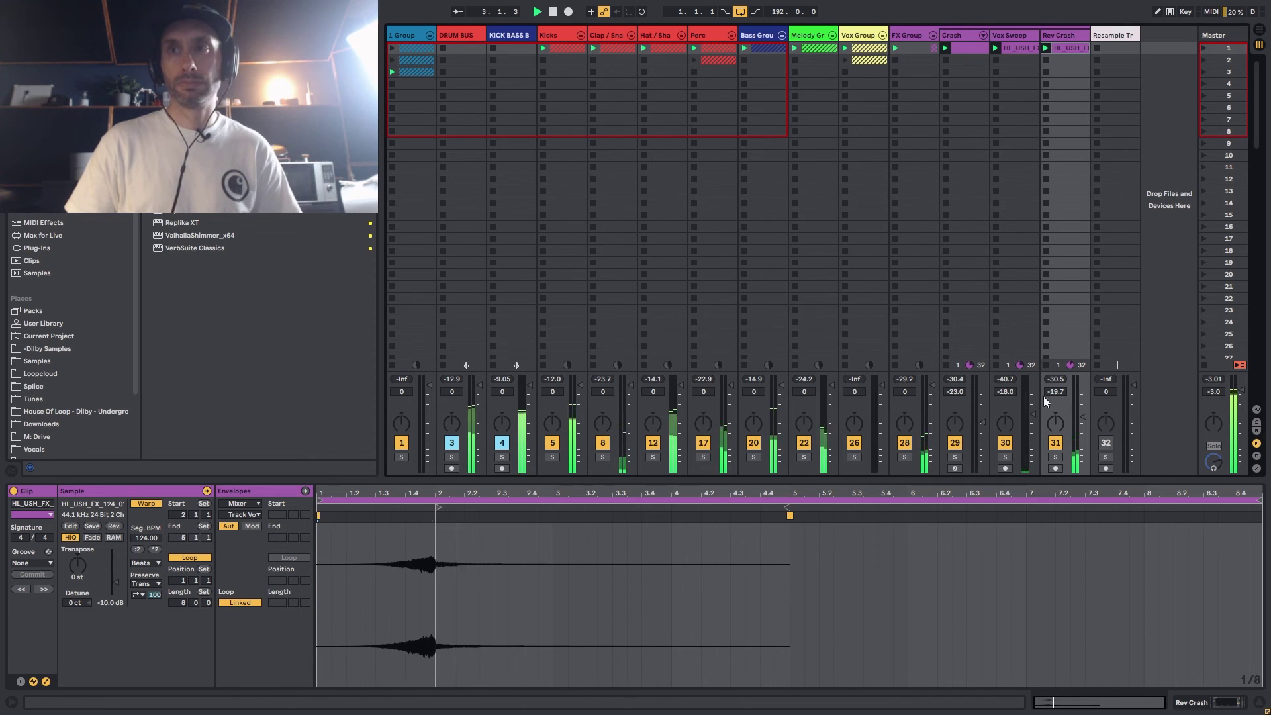
{"action": "key", "text": "space"}
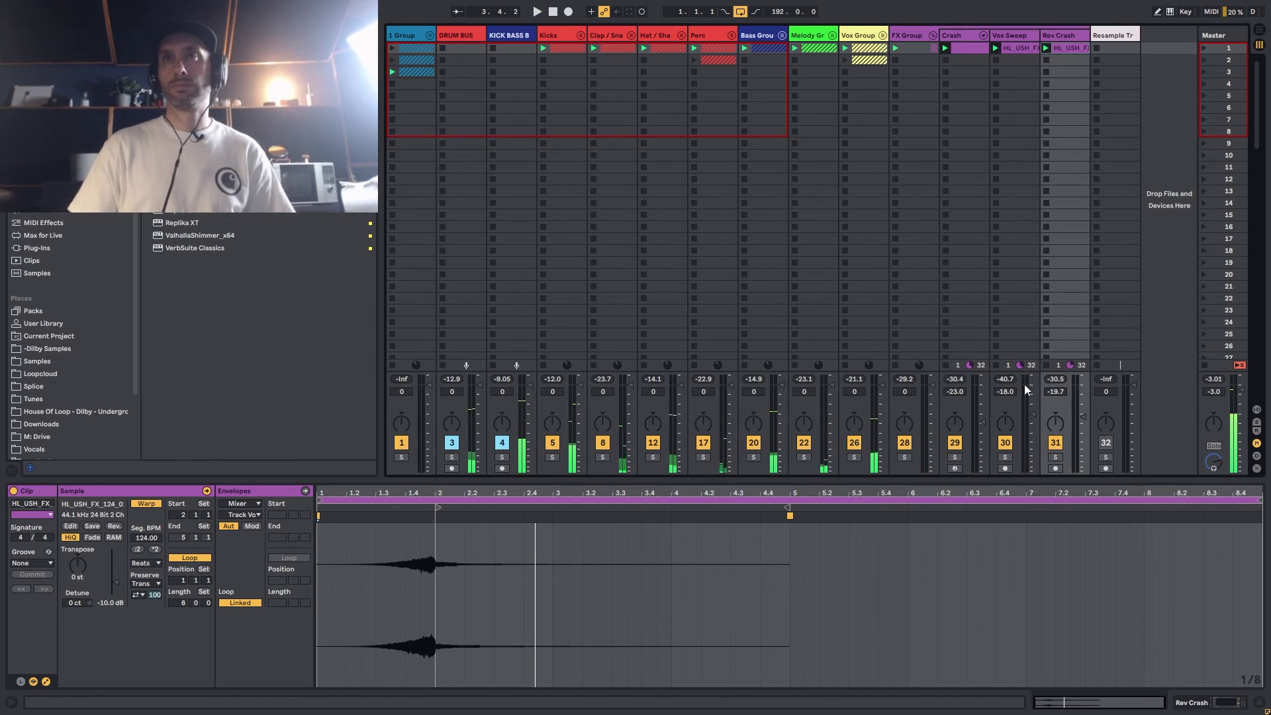
Step: Fold the FX Group and play back the full mix to check the overall balance
{"action": "left_click", "coordinate": [932, 34]}
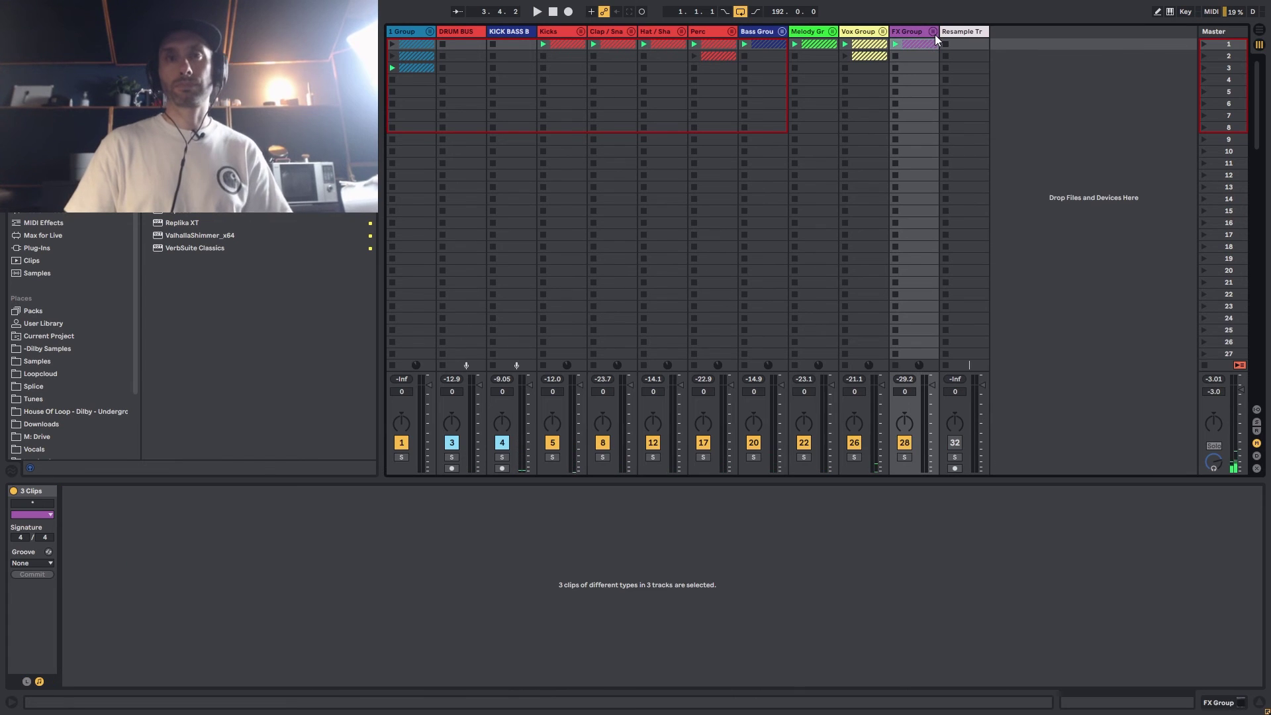
{"action": "left_click", "coordinate": [933, 33]}
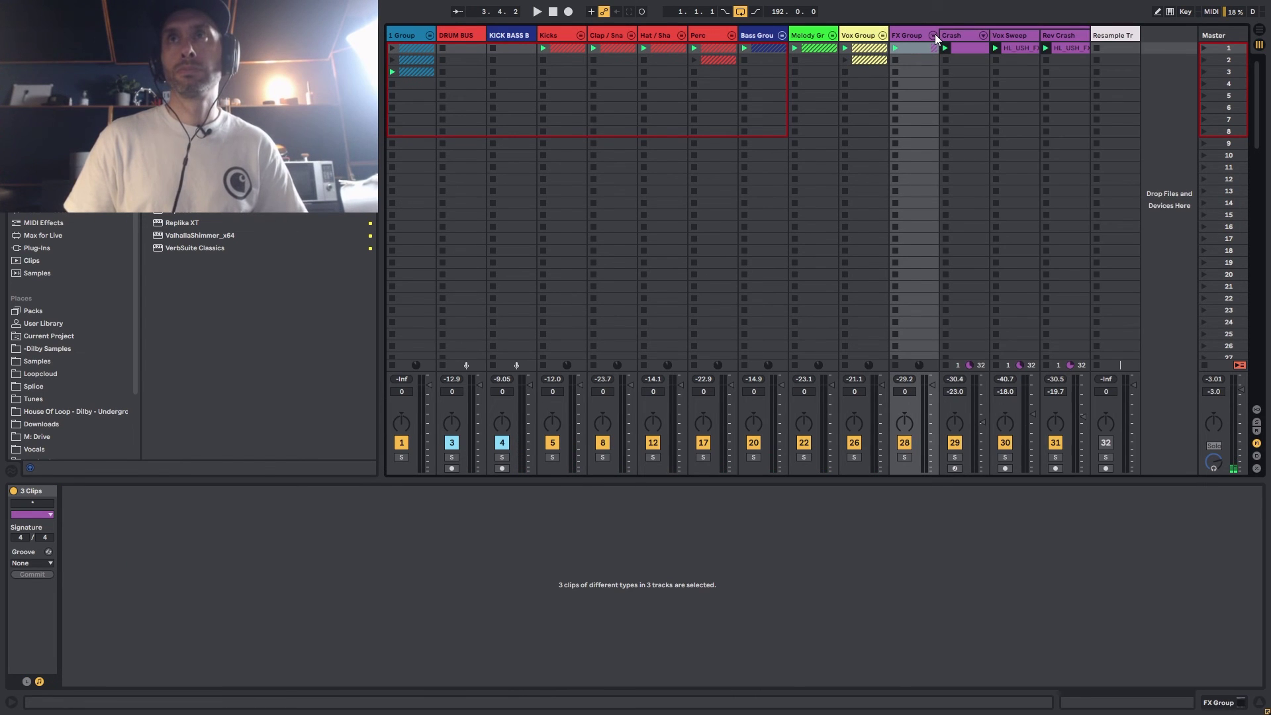
{"action": "left_click", "coordinate": [932, 35]}
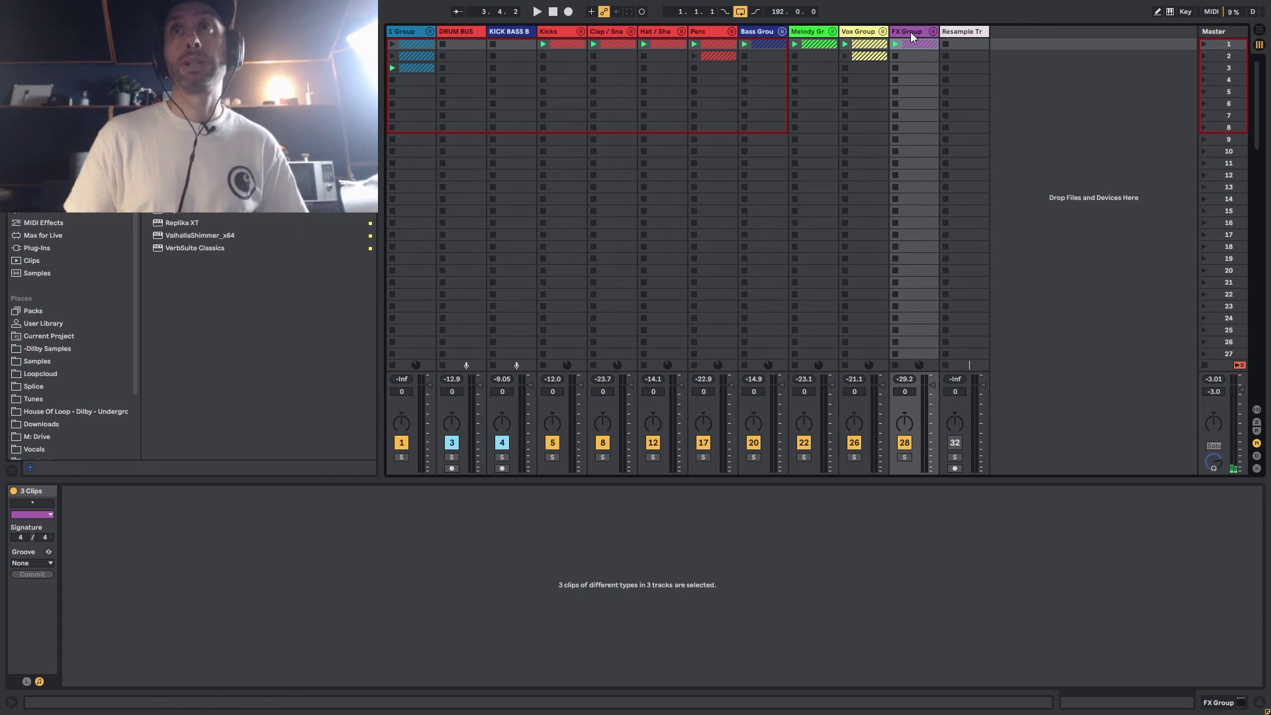
{"action": "key", "text": "space"}
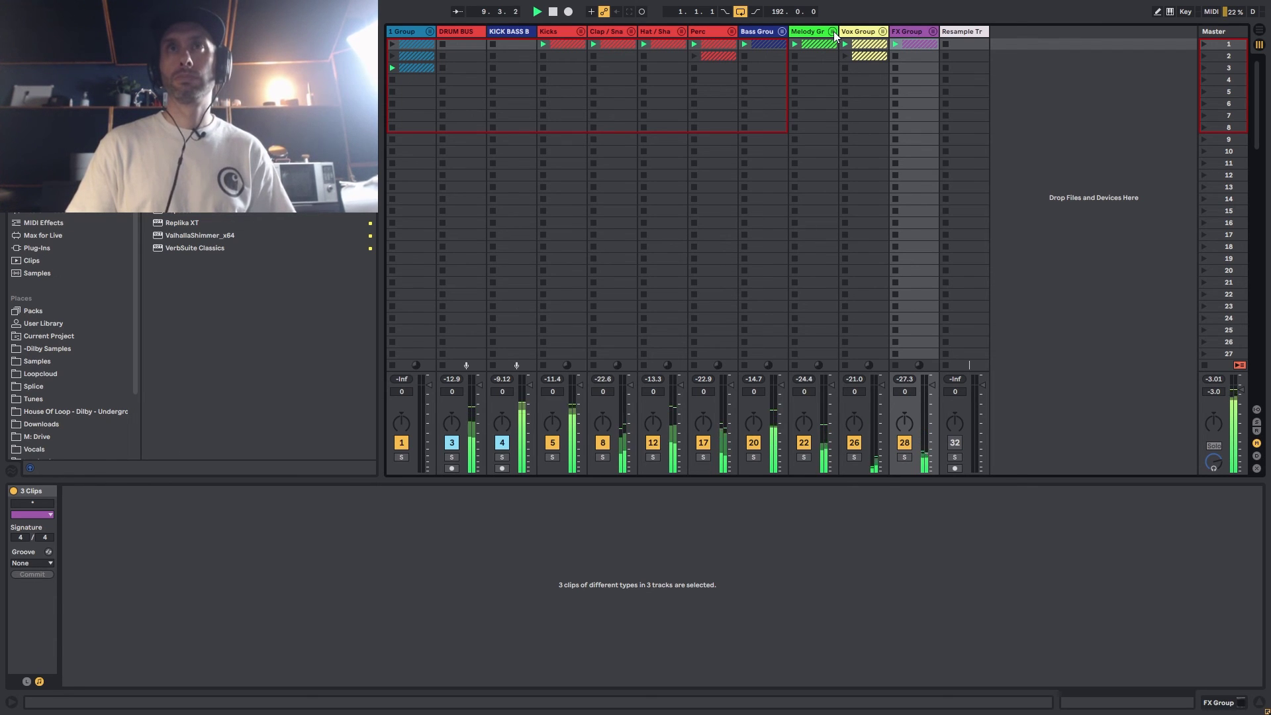
{"action": "key", "text": "space"}
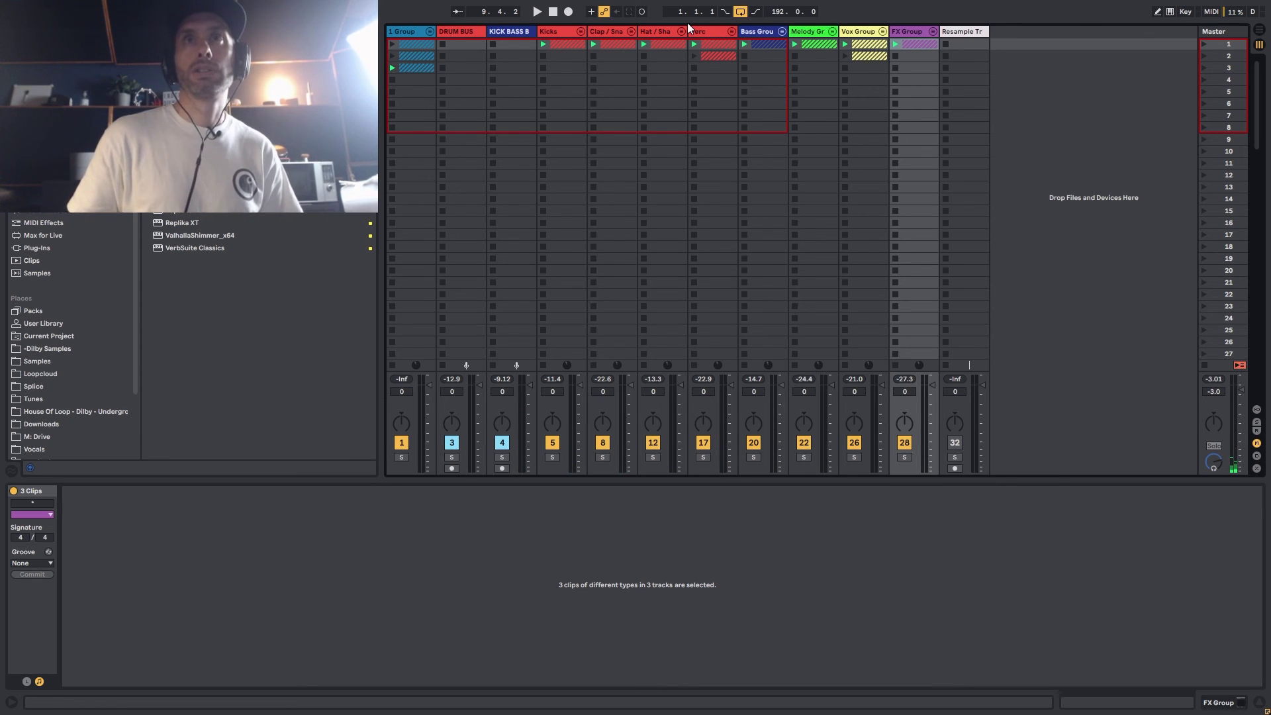
Step: Unfold the Hat / Shaker group, lower the Shaker volume to -18 dB, and play the mix
{"action": "left_click", "coordinate": [679, 30]}
{"action": "left_click", "coordinate": [804, 35]}
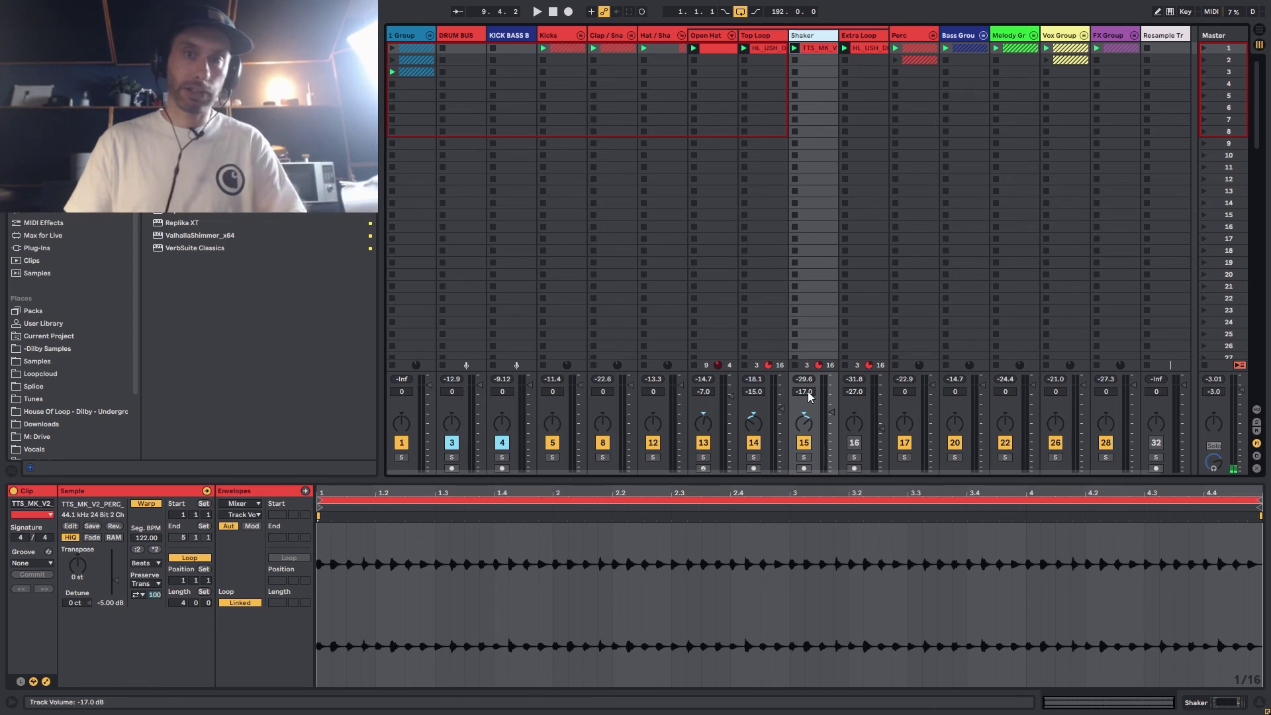
{"action": "scroll", "coordinate": [808, 391], "scroll_direction": "down", "scroll_amount": 1}
{"action": "key", "text": "space"}
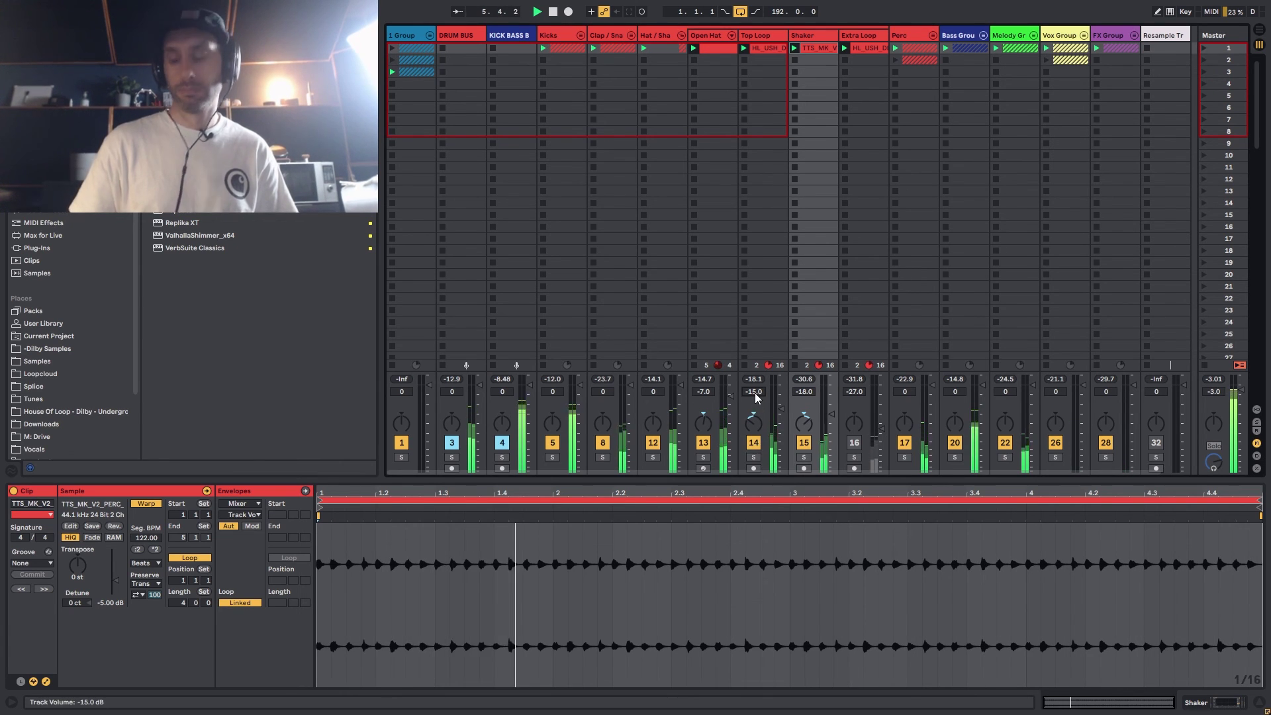
Step: Lower the Top Loop to -17 dB, return the Shaker to -17 dB, settle the Top Loop at -16 dB, and fold the group
{"action": "scroll", "coordinate": [754, 392], "scroll_direction": "down", "scroll_amount": 2}
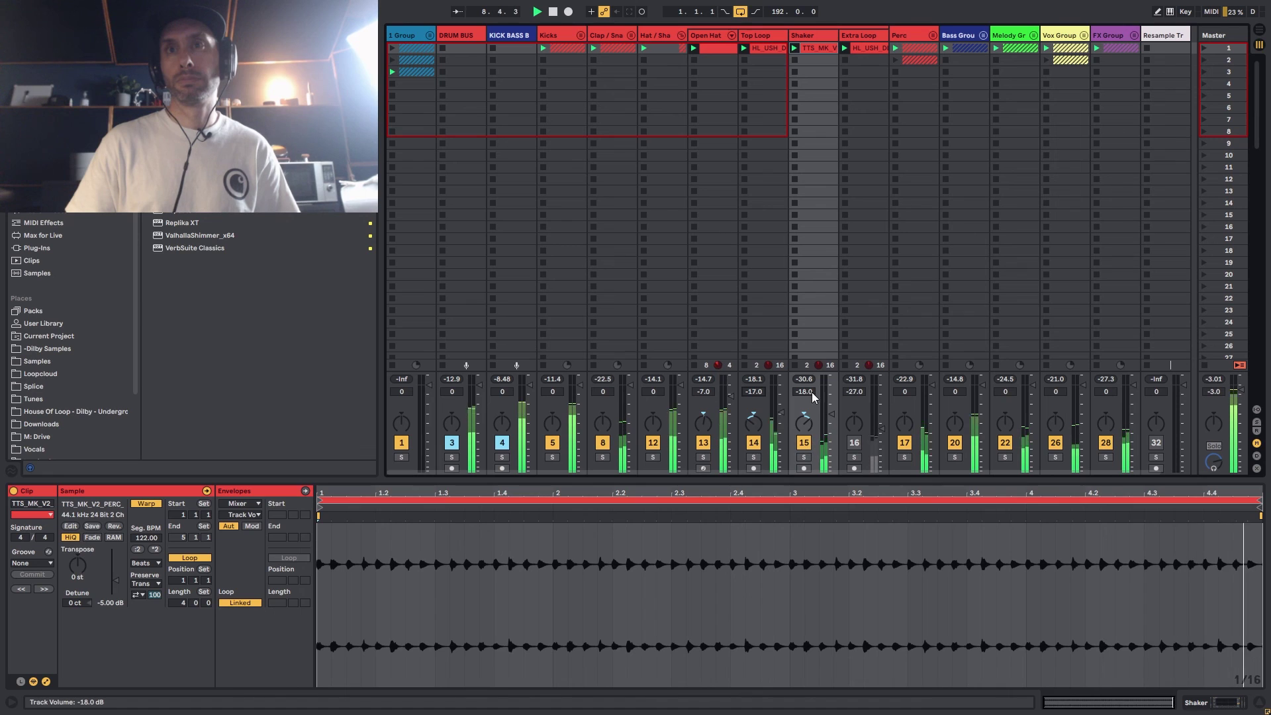
{"action": "scroll", "coordinate": [812, 393], "scroll_direction": "up", "scroll_amount": 1}
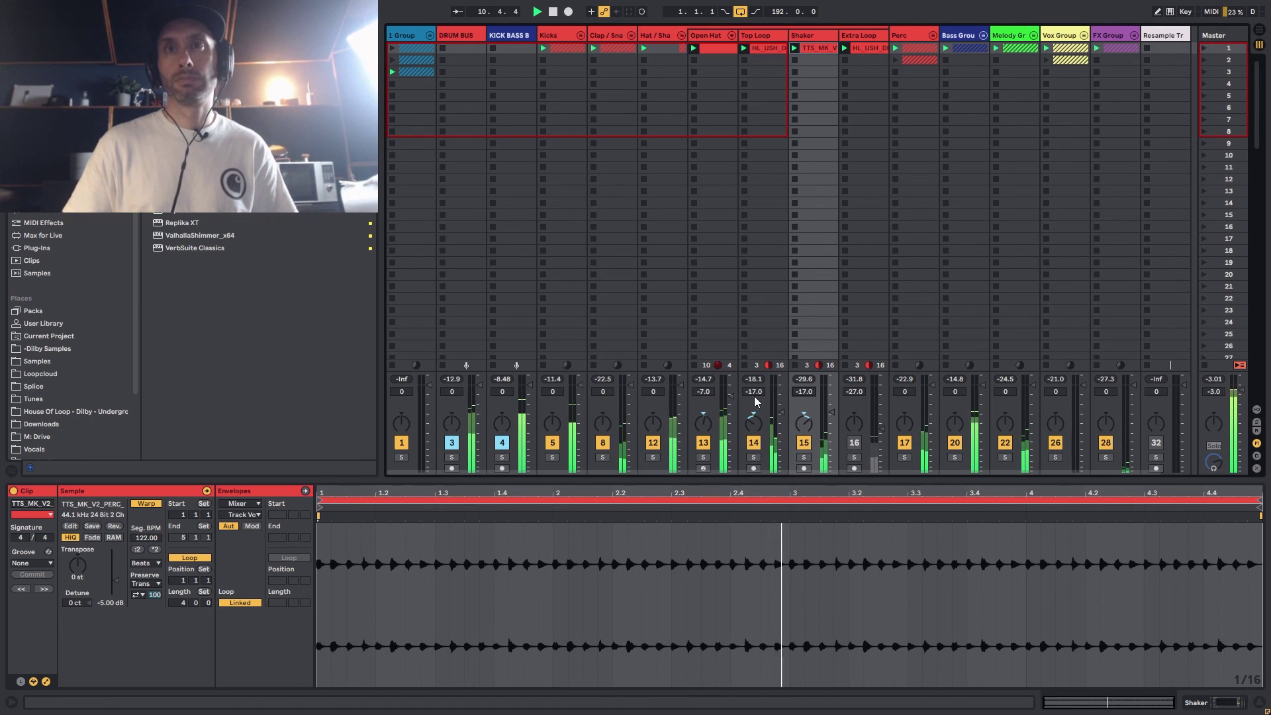
{"action": "scroll", "coordinate": [754, 393], "scroll_direction": "up", "scroll_amount": 1}
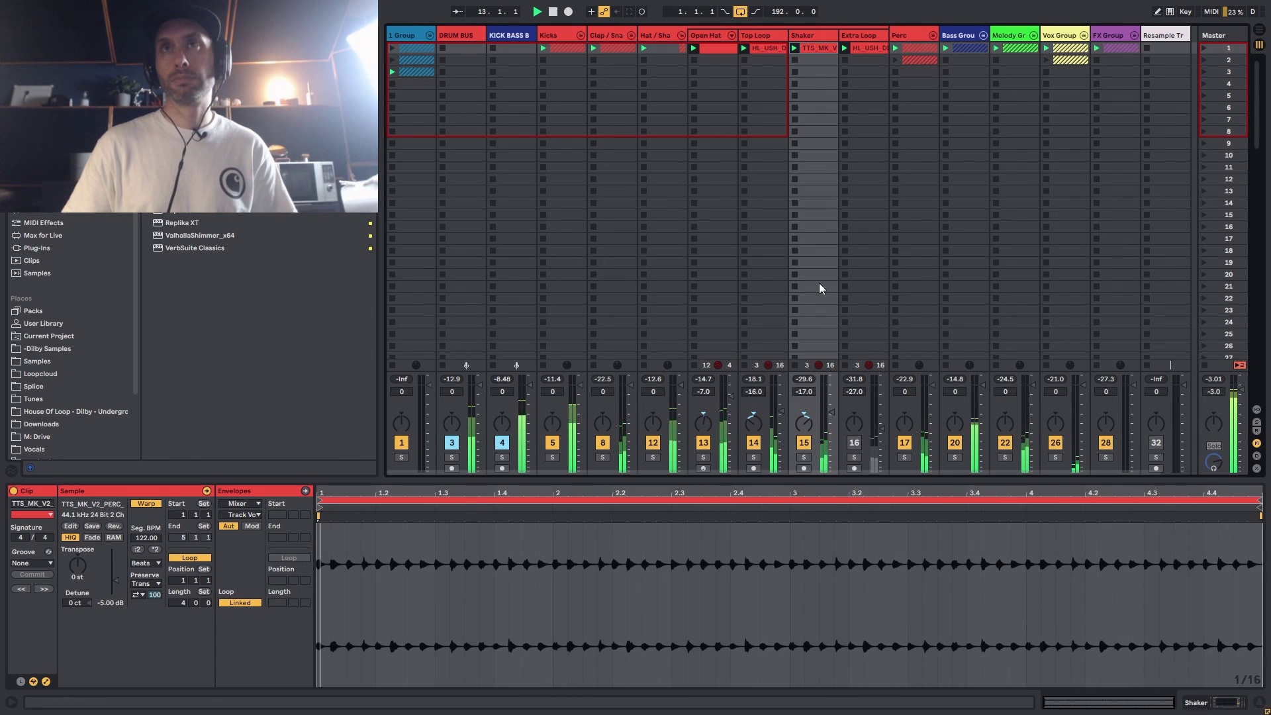
{"action": "left_click", "coordinate": [681, 34]}
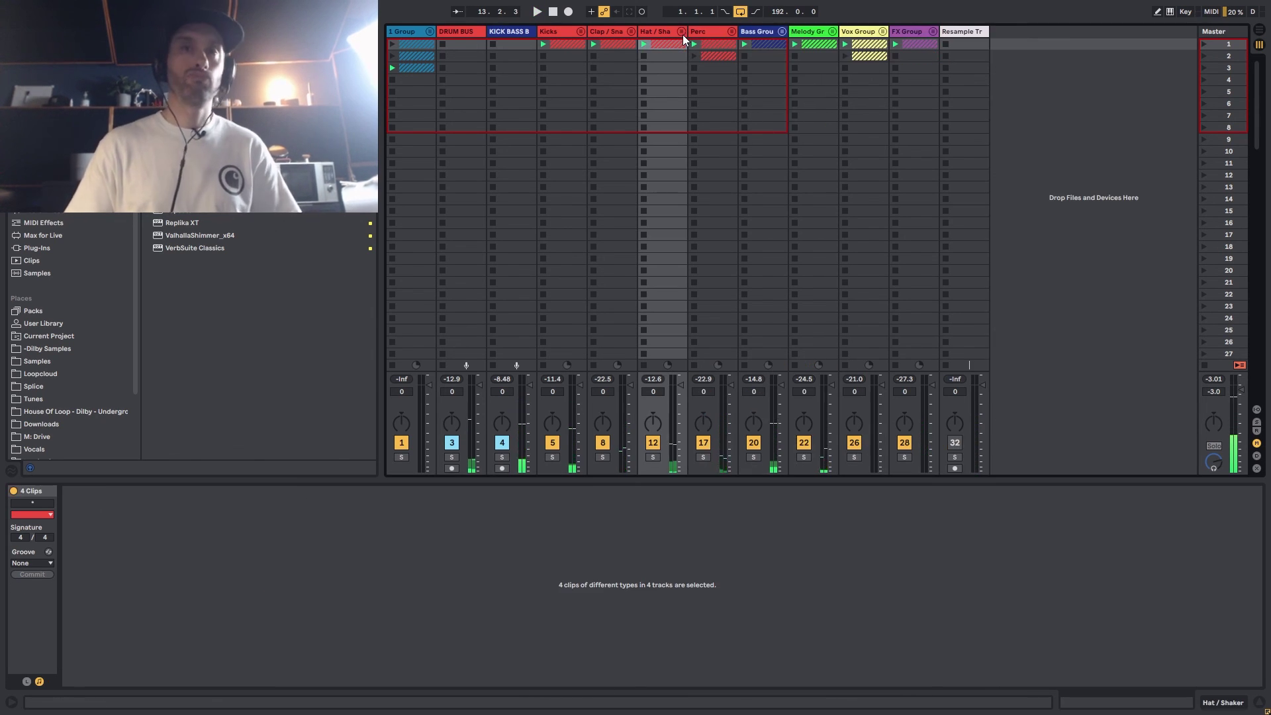